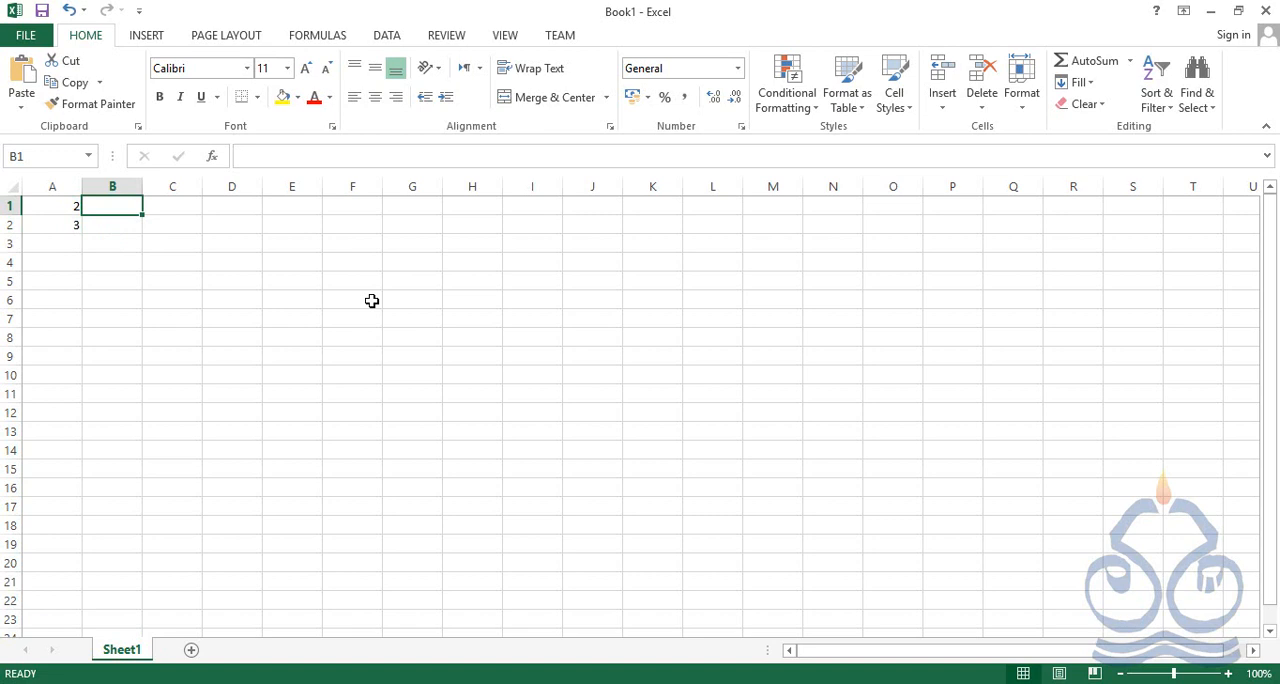
Enter 4 in cell B1 and 5 in cell B2
{"action": "type", "text": "4"}
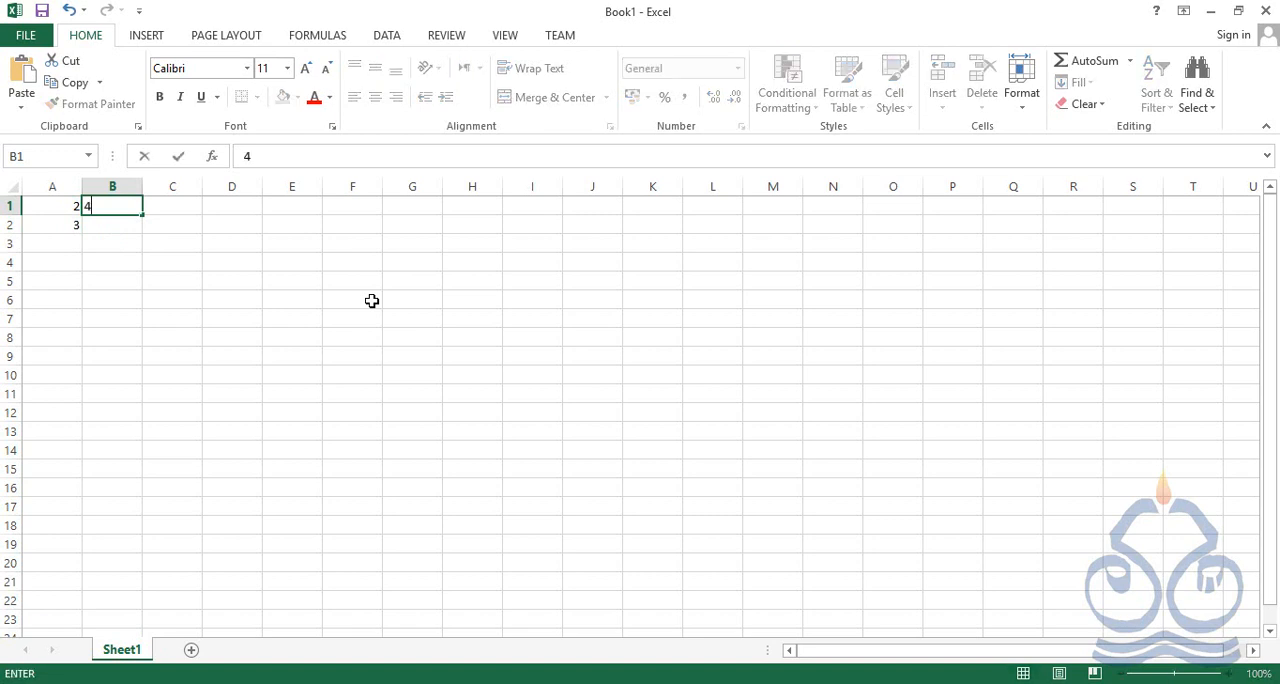
{"action": "key", "text": "Return"}
{"action": "type", "text": "5"}
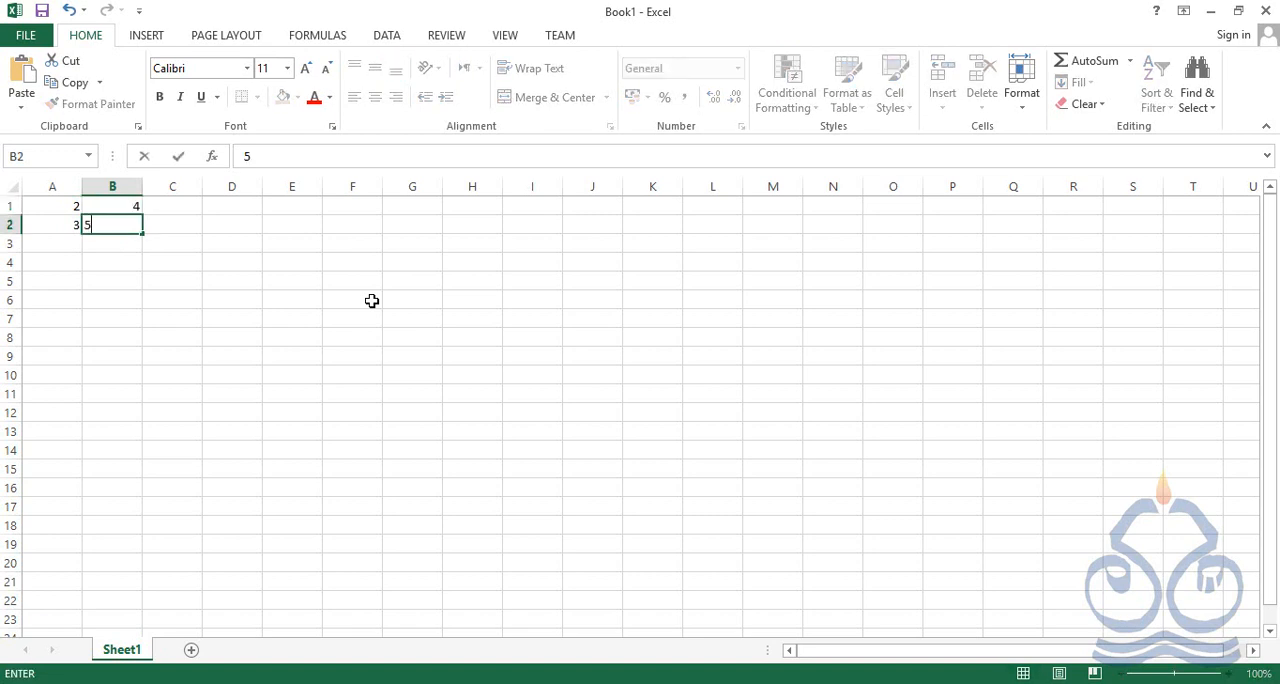
{"action": "key", "text": "Tab"}
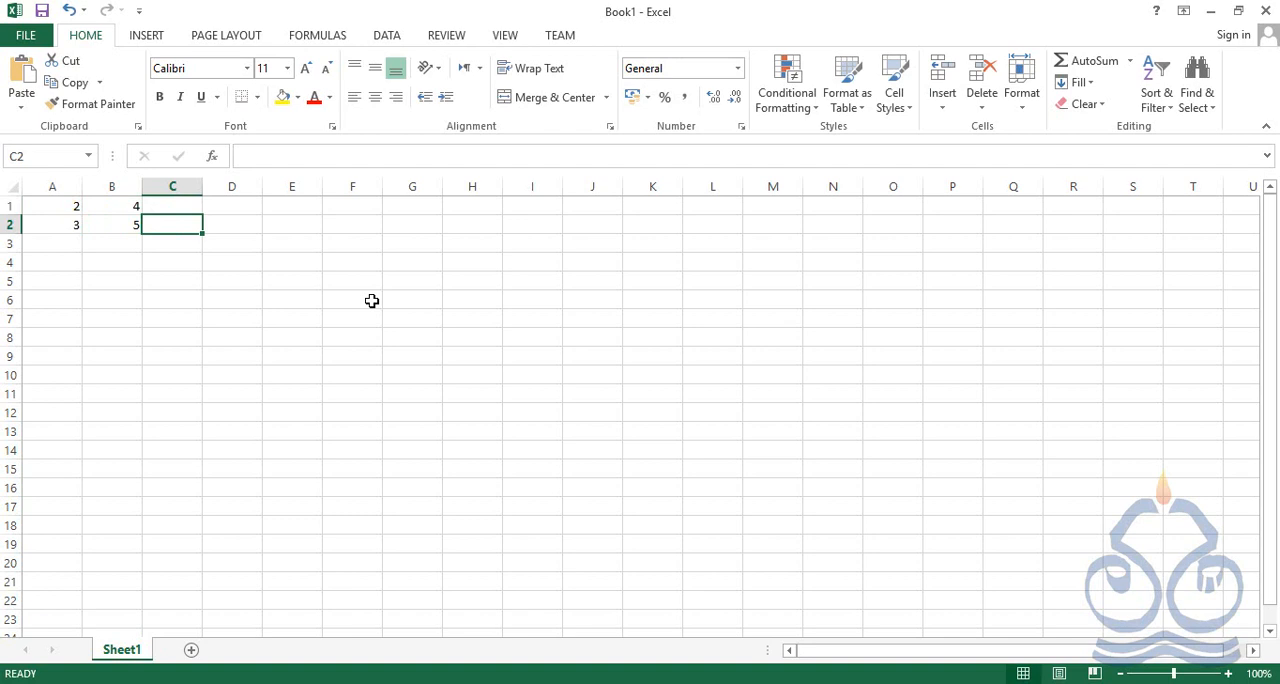
Enter the cell-reference formula =a1+b1 in cell C1
{"action": "key", "text": "Up"}
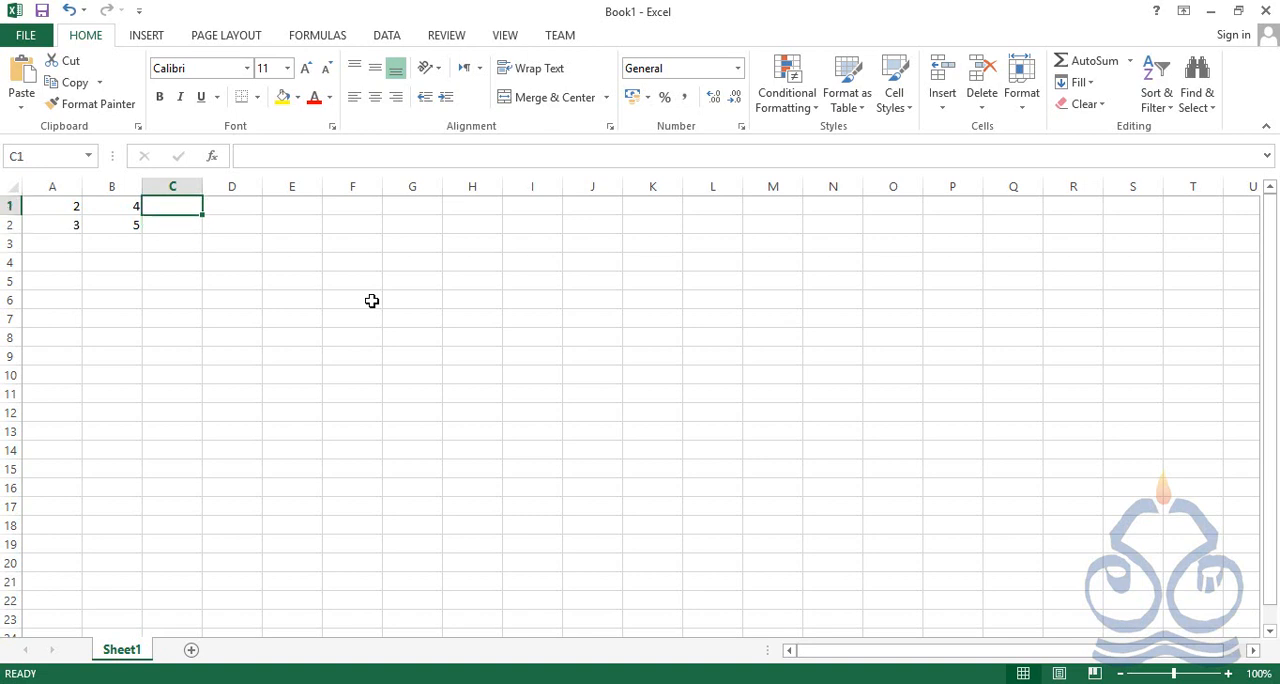
{"action": "type", "text": "="}
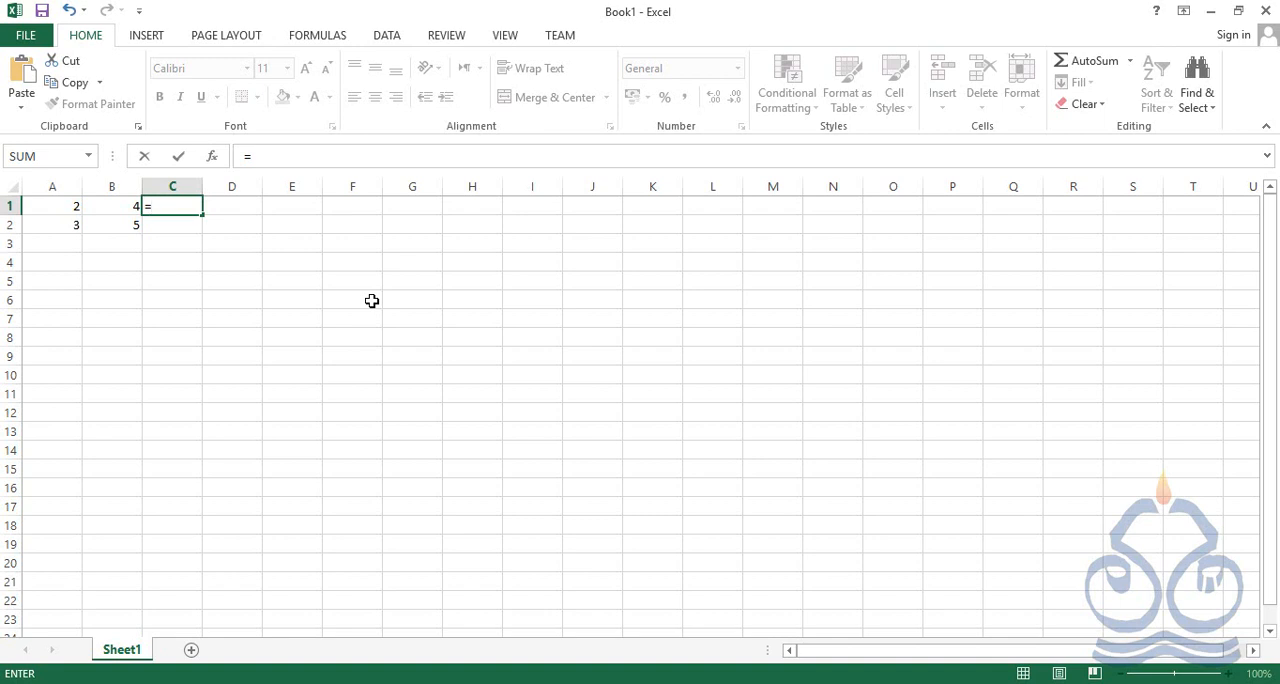
{"action": "type", "text": "a1"}
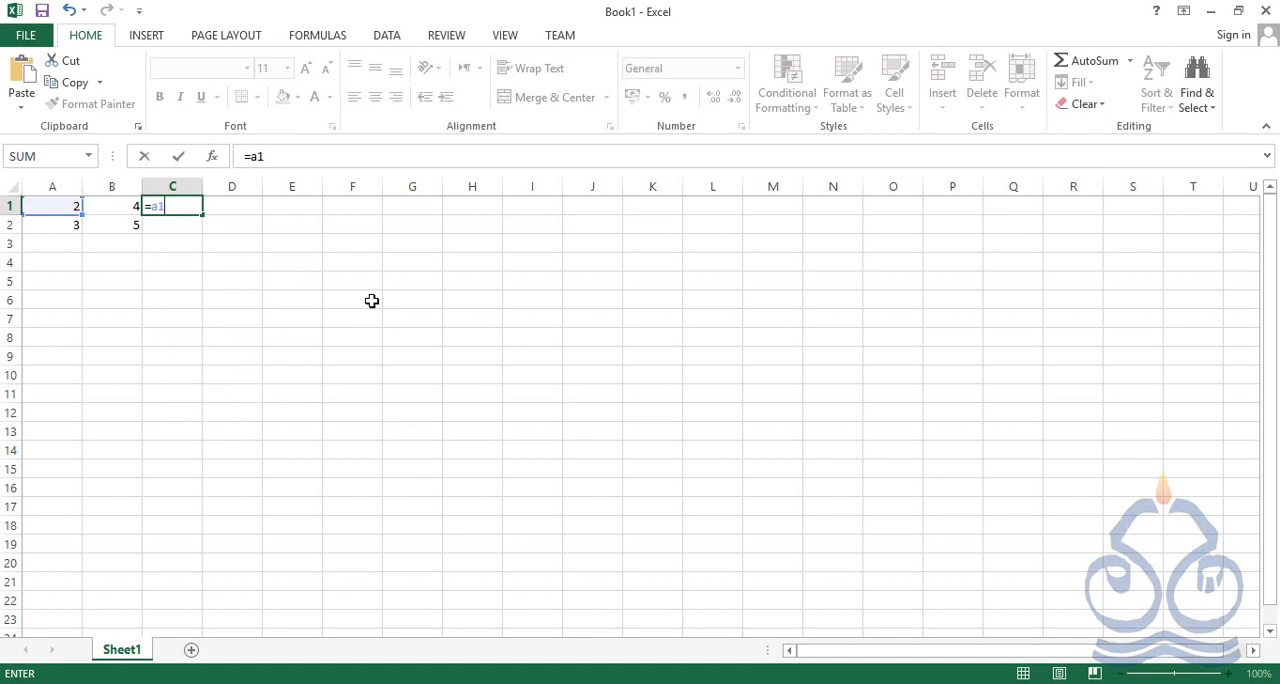
{"action": "type", "text": "+b1"}
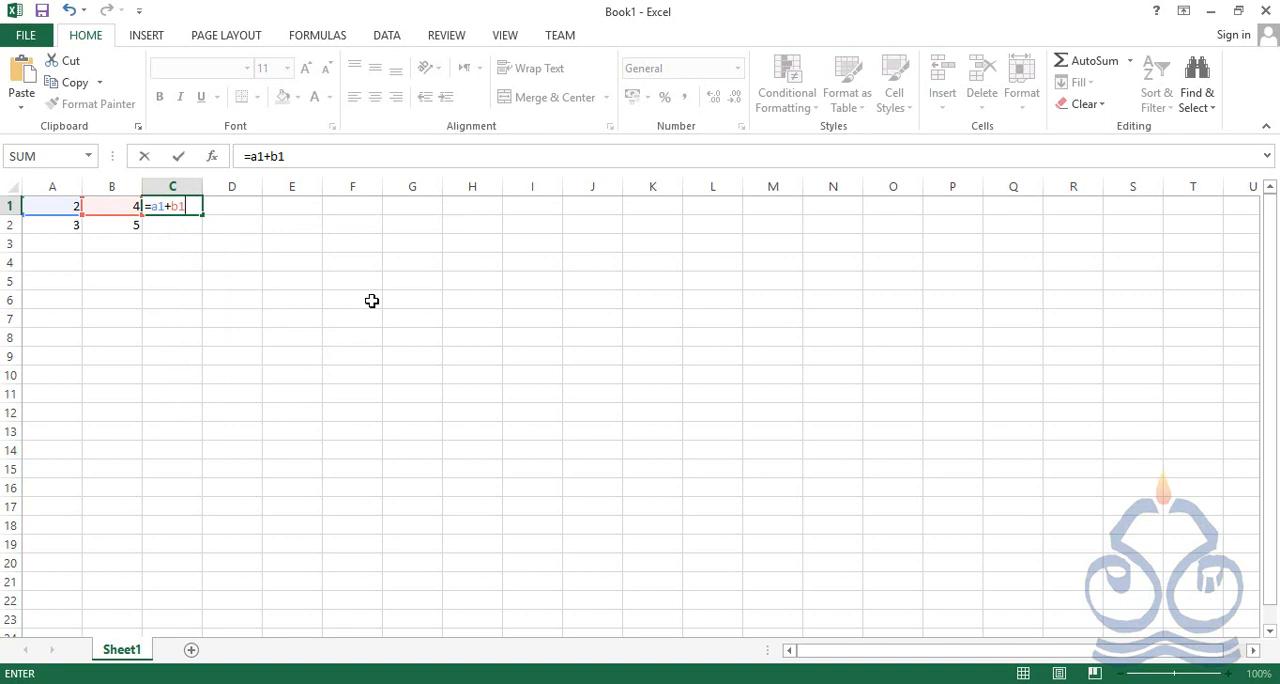
{"action": "key", "text": "Return"}
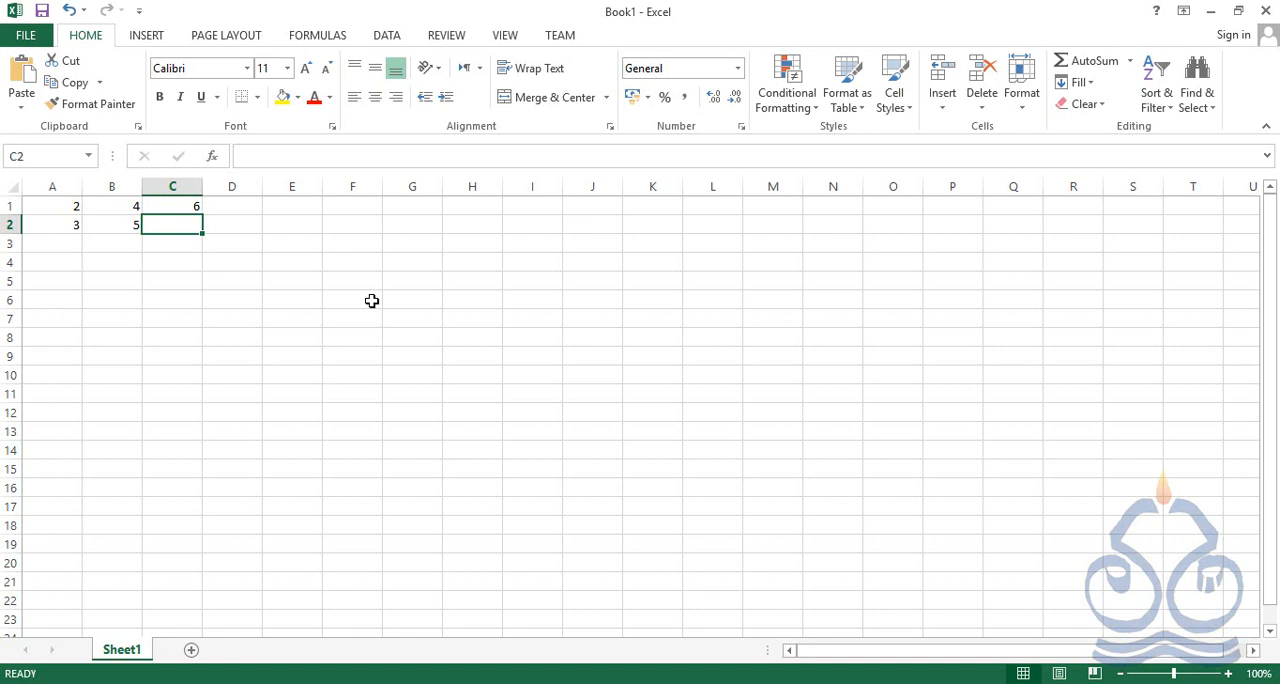
Enter the formula =3+5 with literal numbers in cell C2
{"action": "type", "text": "="}
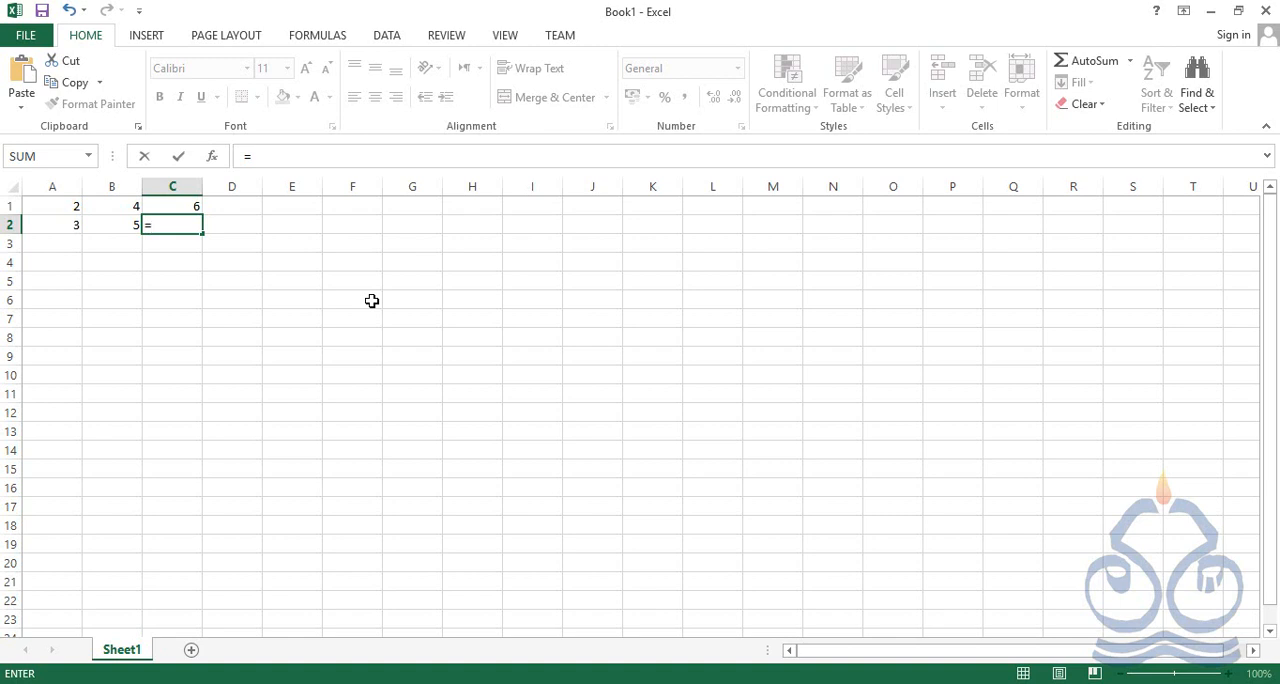
{"action": "type", "text": "3+5"}
{"action": "key", "text": "Return"}
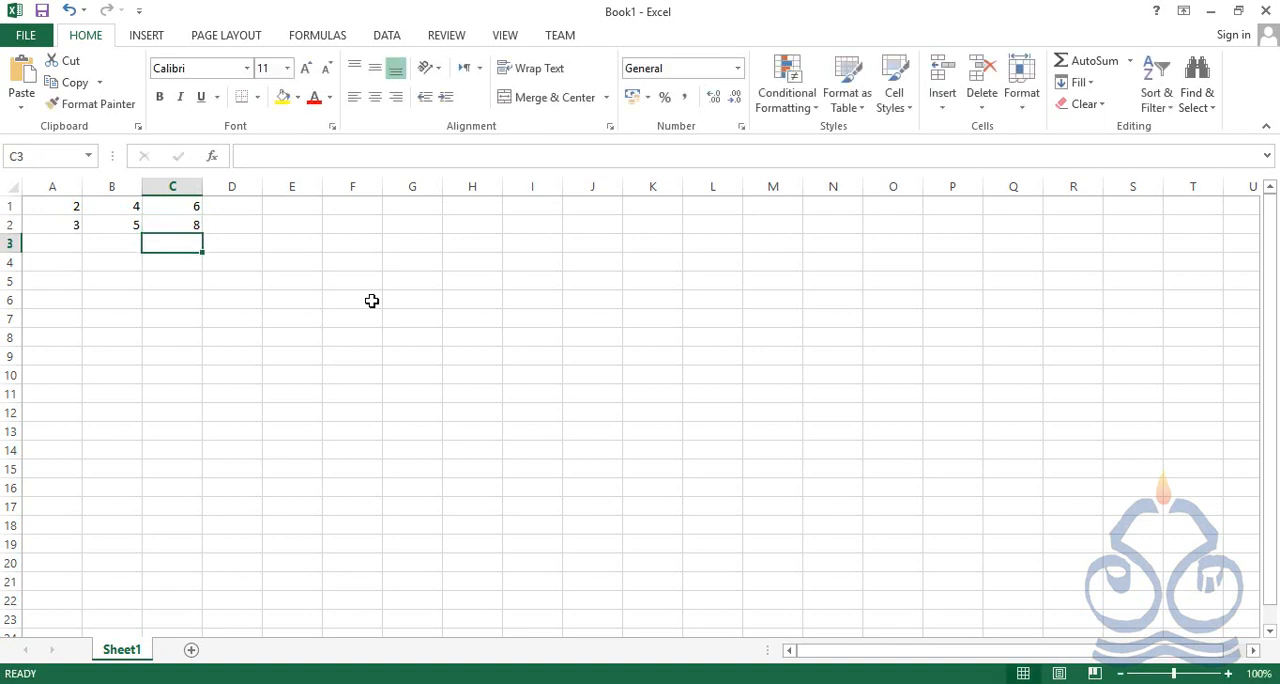
Compare the formulas in C1 and C2 with the input values in columns A and B of each row
{"action": "key", "text": "Up"}
{"action": "key", "text": "Up"}
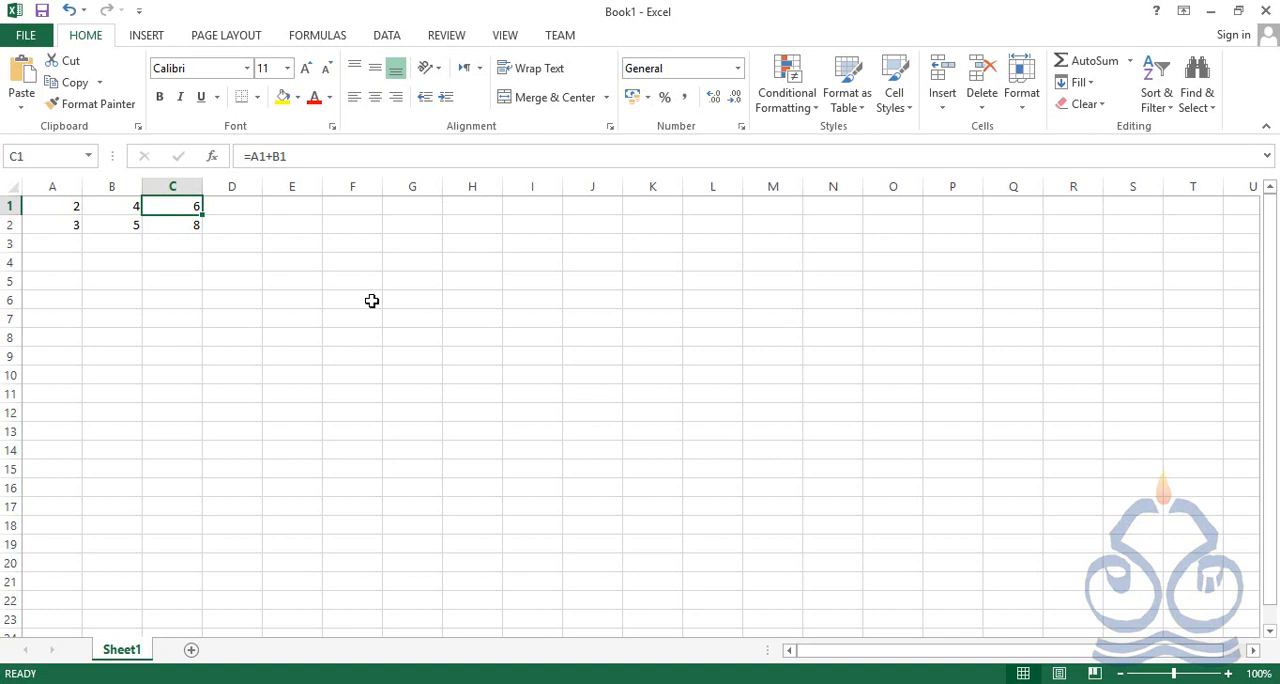
{"action": "key", "text": "Left"}
{"action": "key", "text": "Left"}
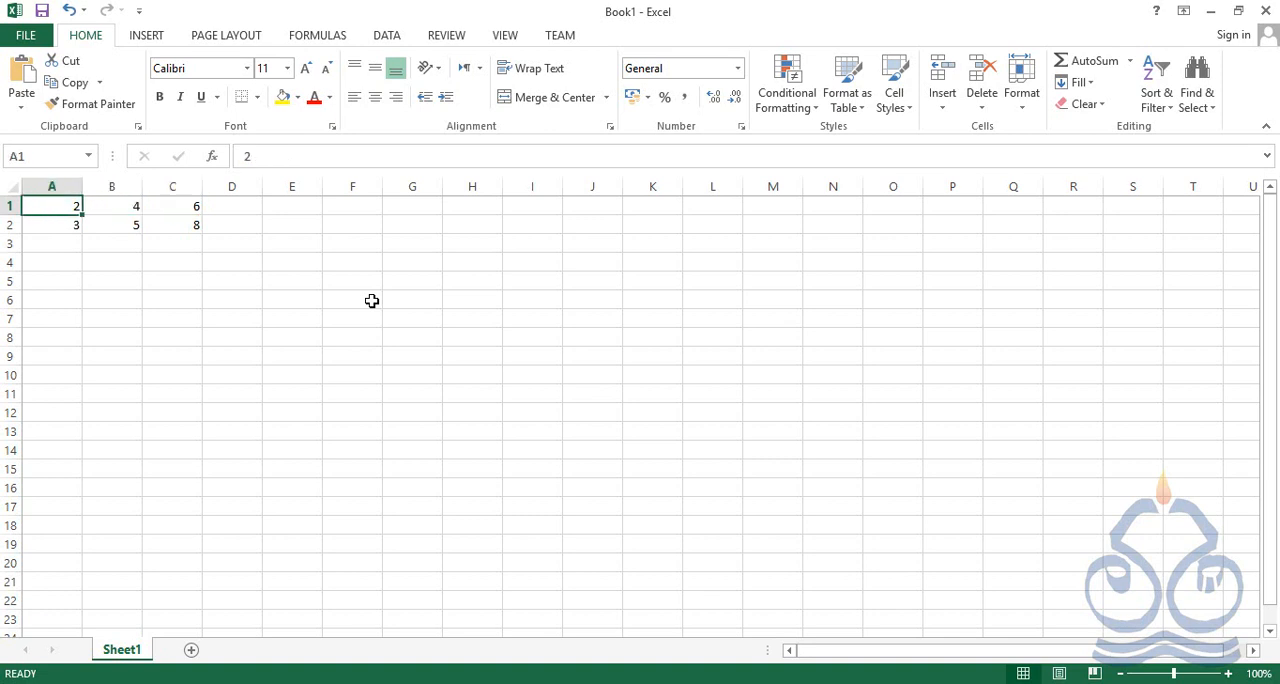
{"action": "key", "text": "Right"}
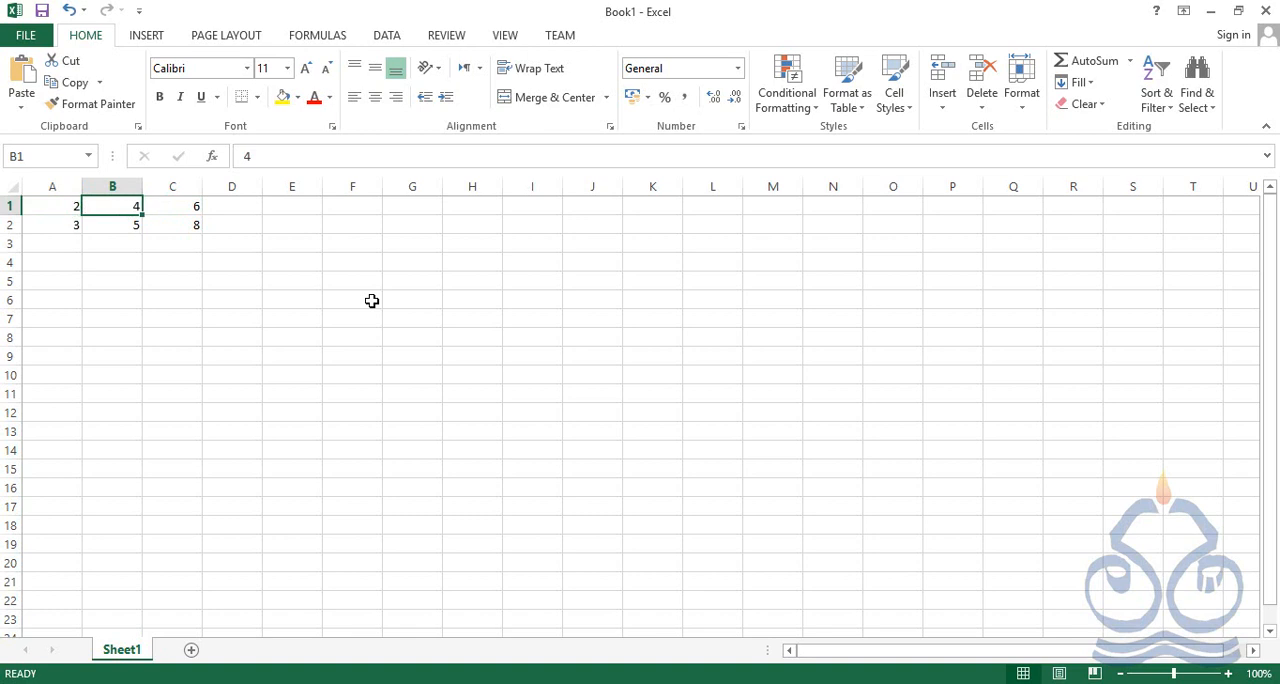
{"action": "key", "text": "Down"}
{"action": "key", "text": "Right"}
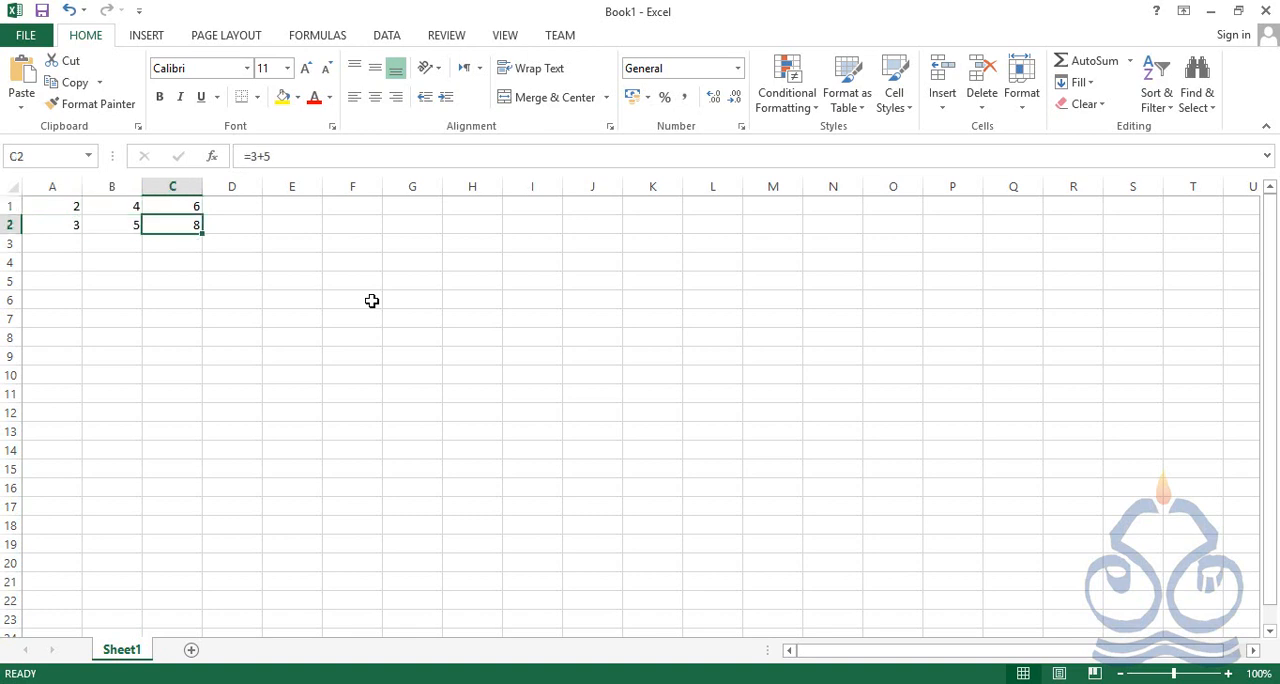
{"action": "key", "text": "Left"}
{"action": "key", "text": "Left"}
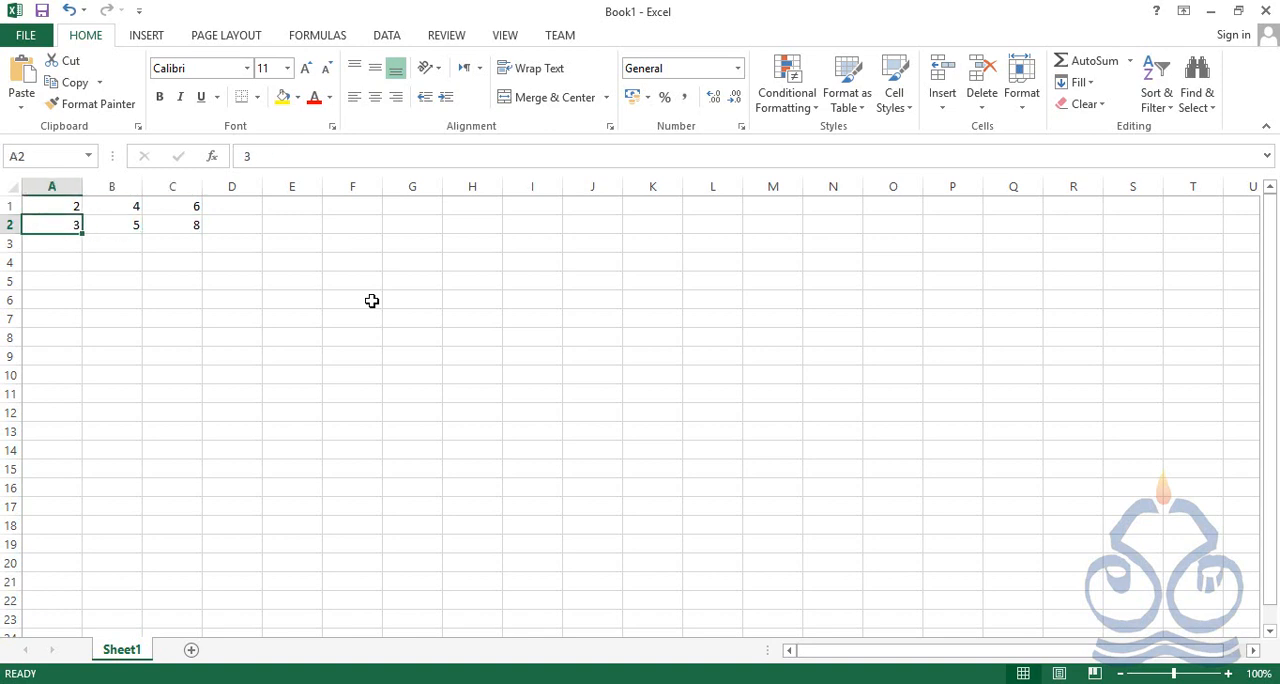
{"action": "key", "text": "Right"}
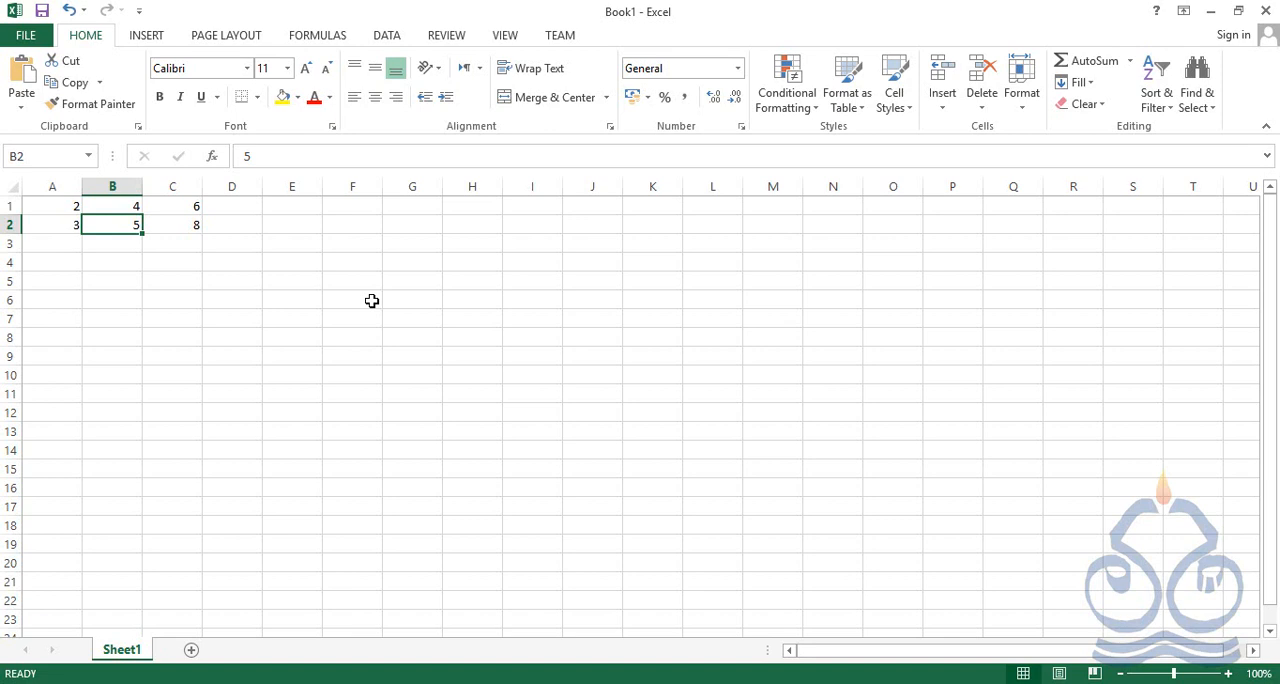
{"action": "key", "text": "Up"}
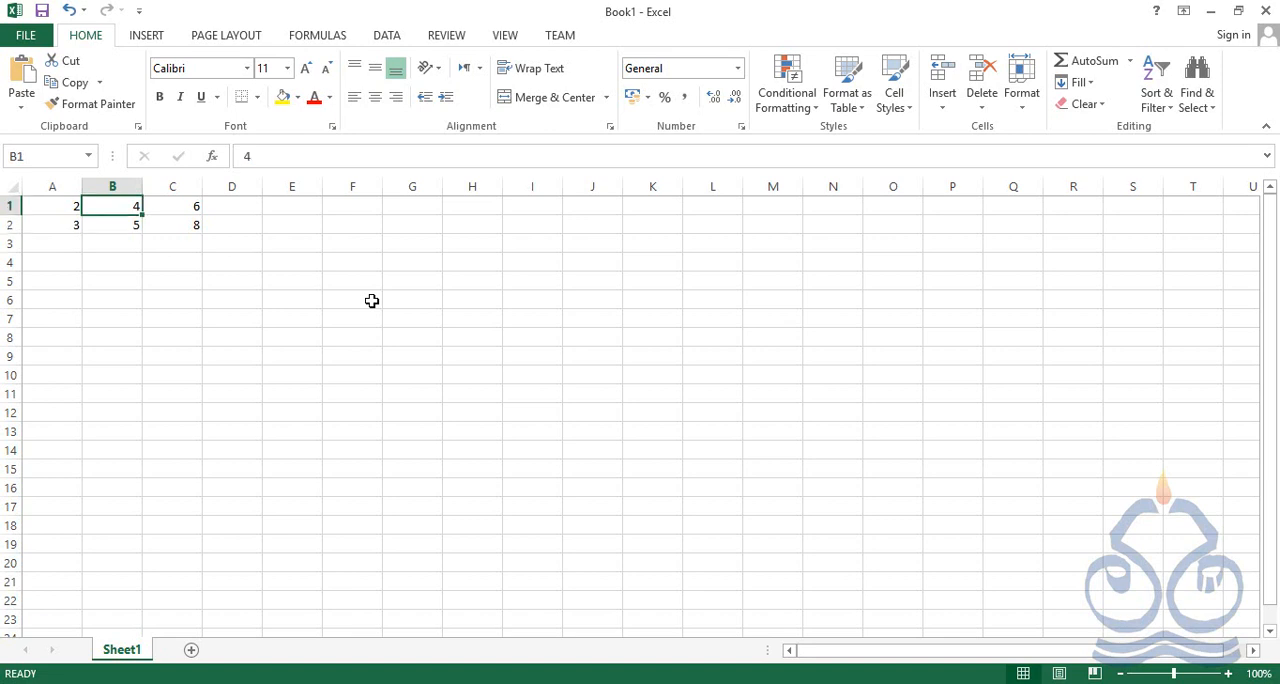
{"action": "key", "text": "Right"}
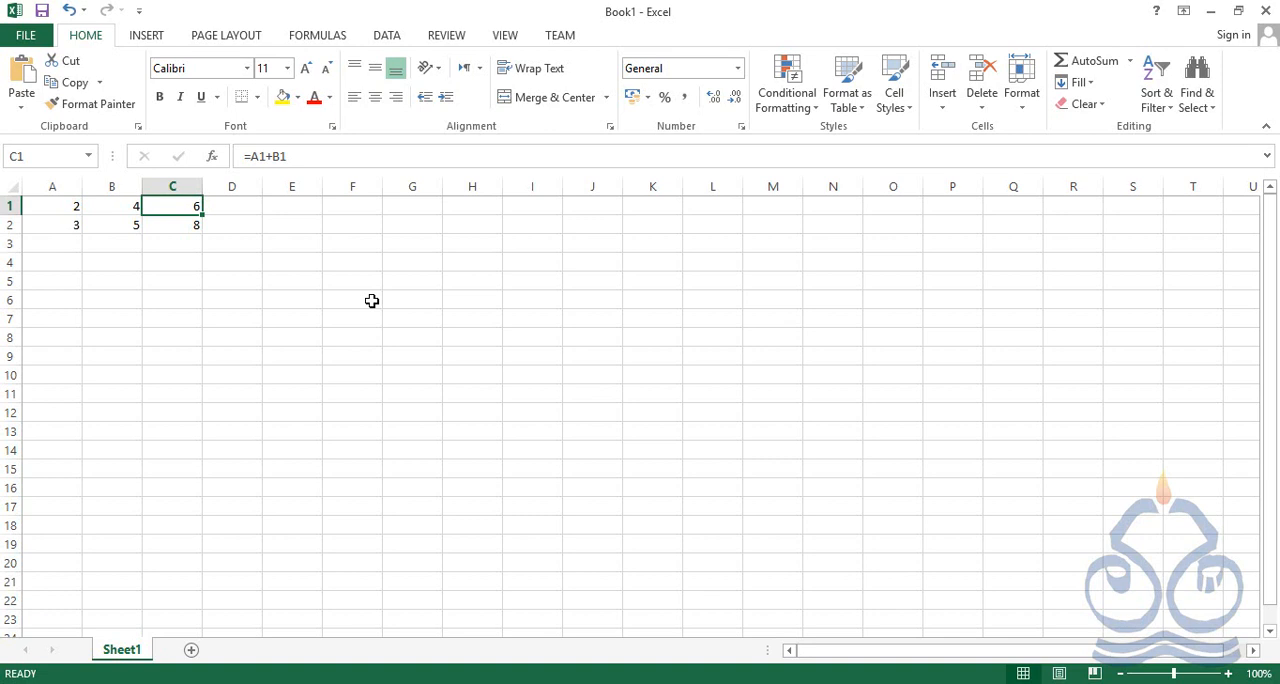
{"action": "key", "text": "Down"}
{"action": "key", "text": "Left"}
{"action": "key", "text": "Left"}
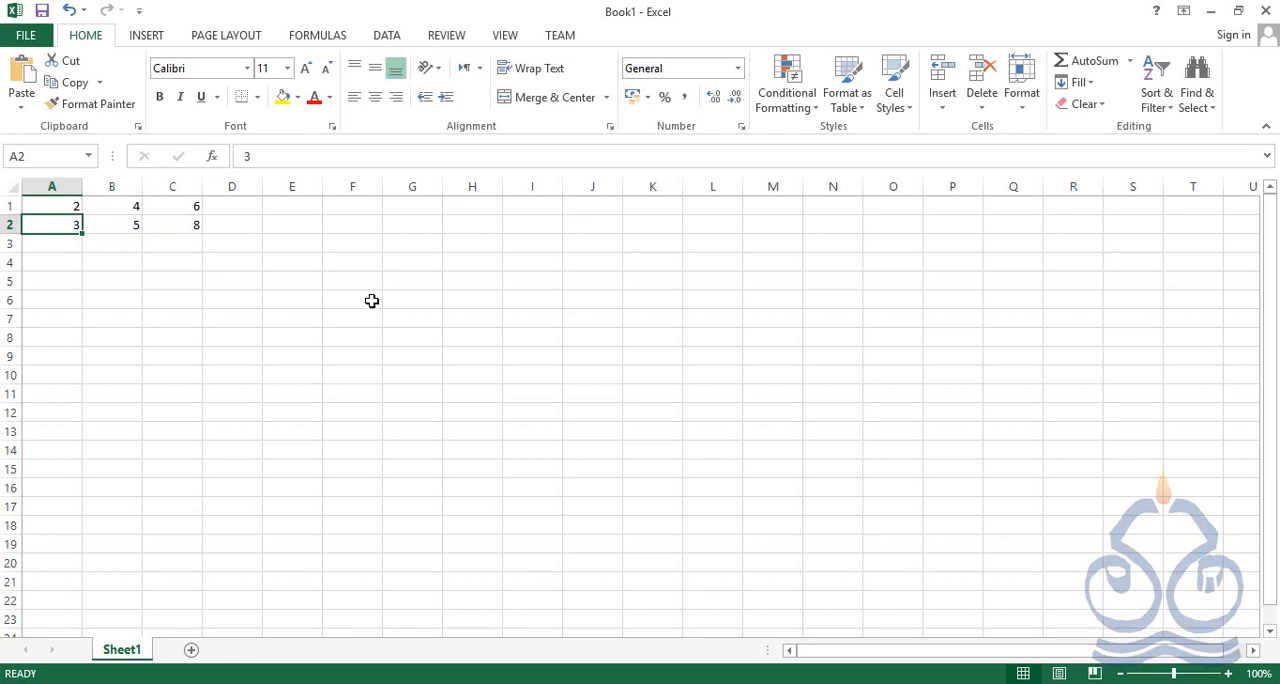
Change the value of cell A1 to 6 and check the formula cell C1
{"action": "key", "text": "Up"}
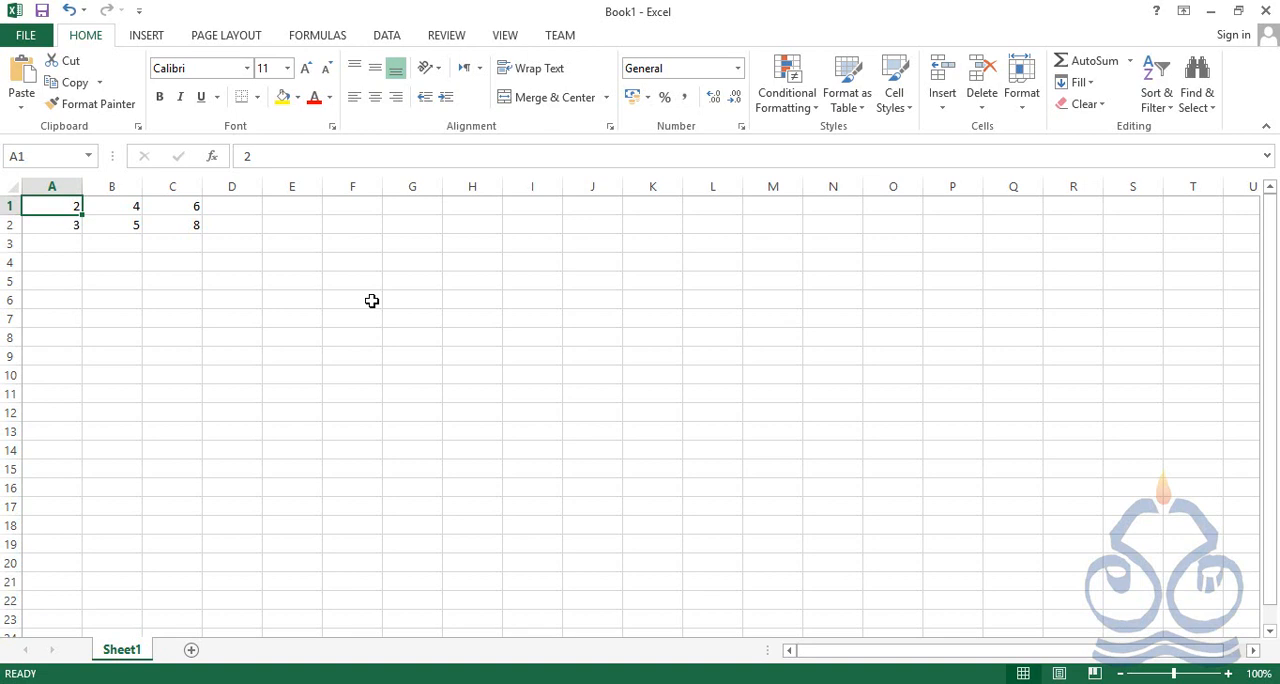
{"action": "type", "text": "6"}
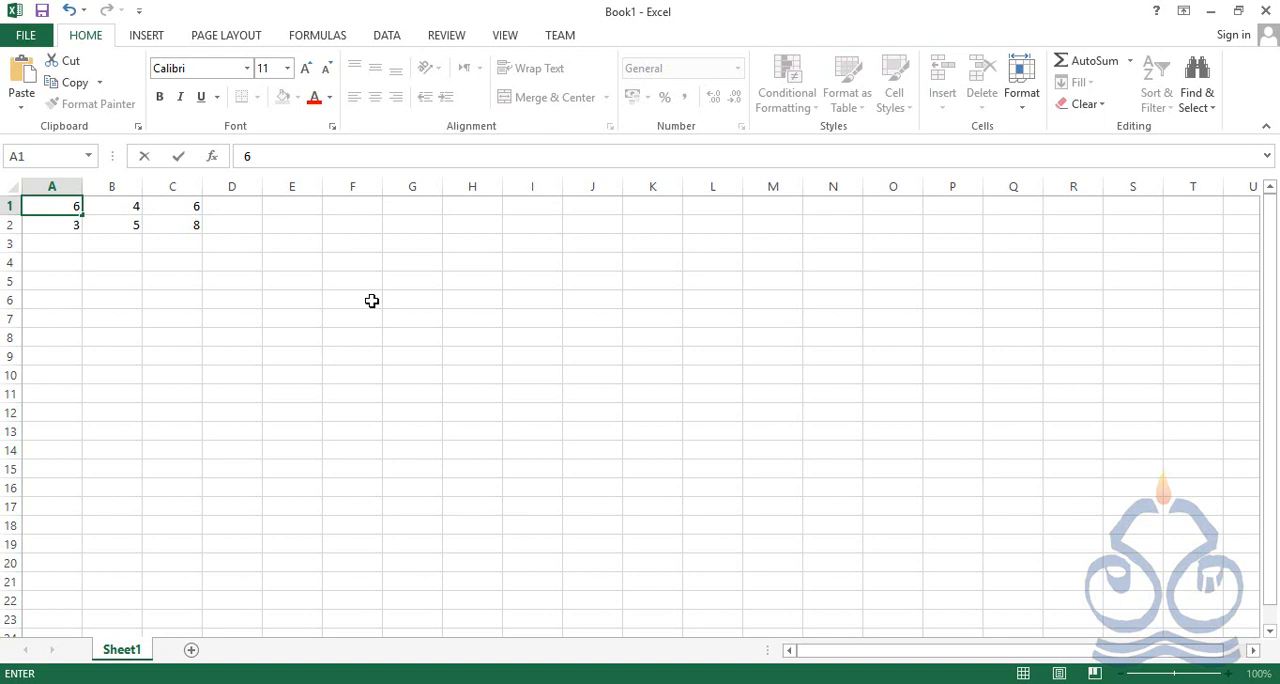
{"action": "key", "text": "Return"}
{"action": "key", "text": "Up"}
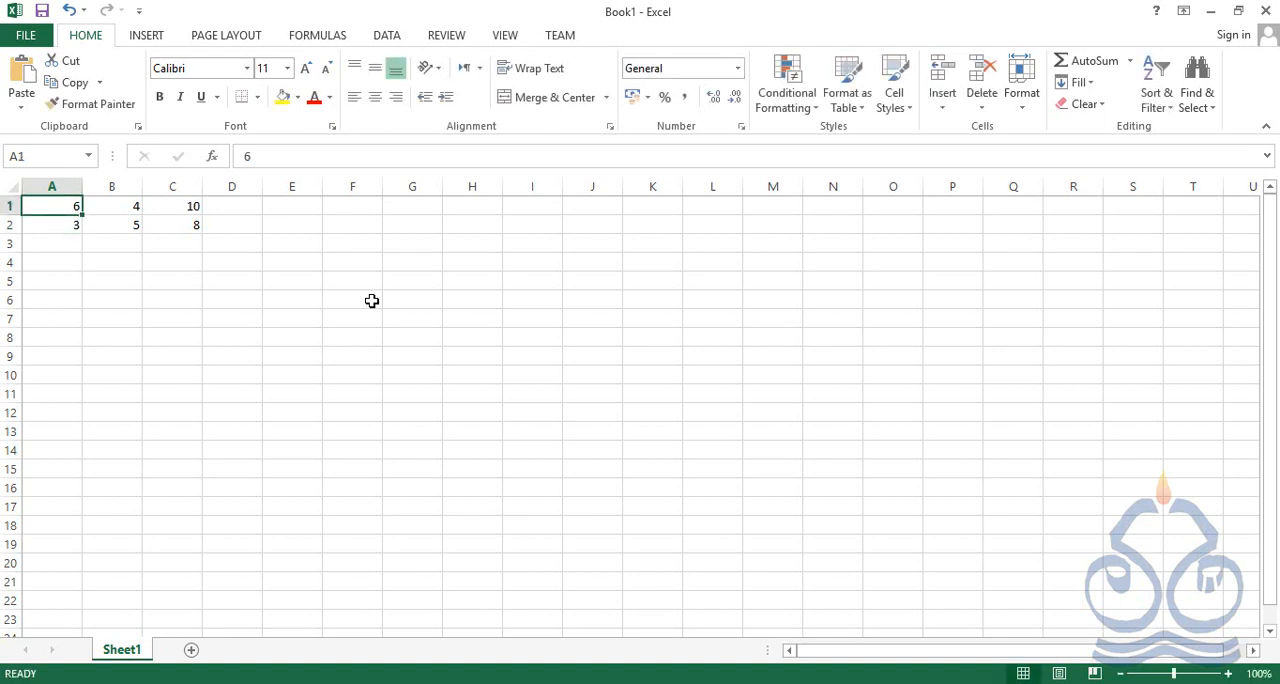
{"action": "key", "text": "Right"}
{"action": "key", "text": "Right"}
{"action": "key", "text": "Right"}
{"action": "key", "text": "Left"}
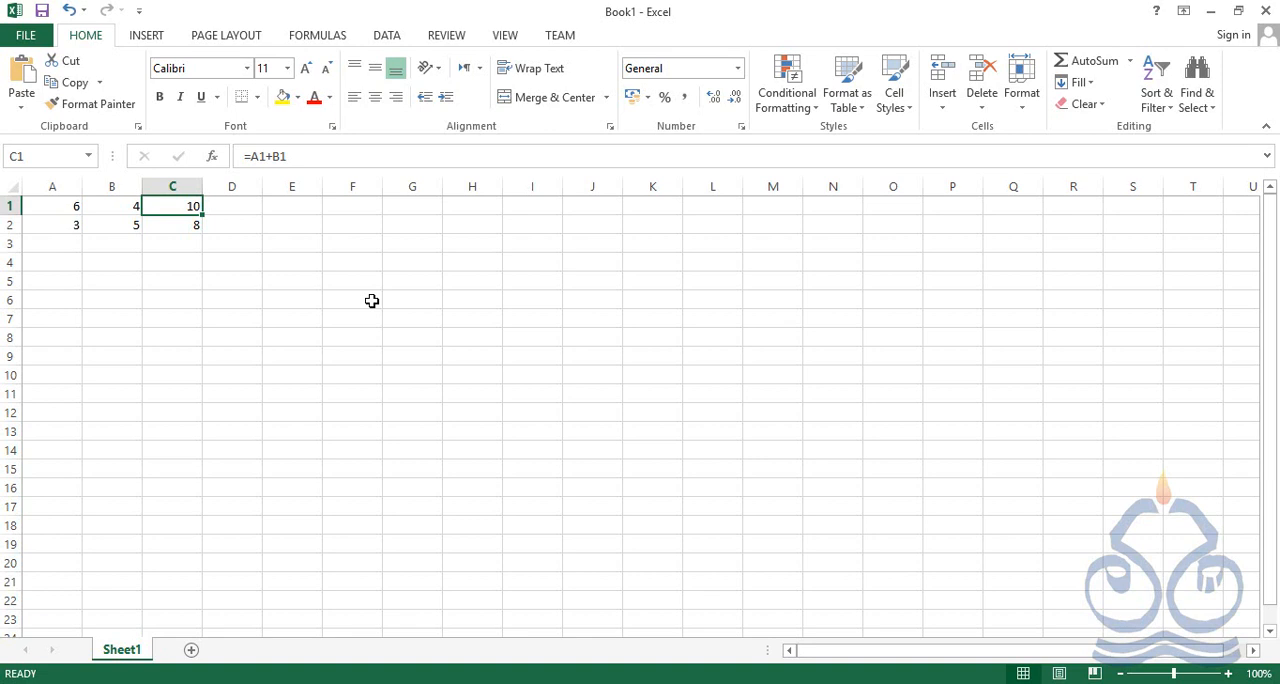
Change the value of cell A2 to 2 and check the formula cell C2
{"action": "key", "text": "Down"}
{"action": "key", "text": "Left"}
{"action": "key", "text": "Left"}
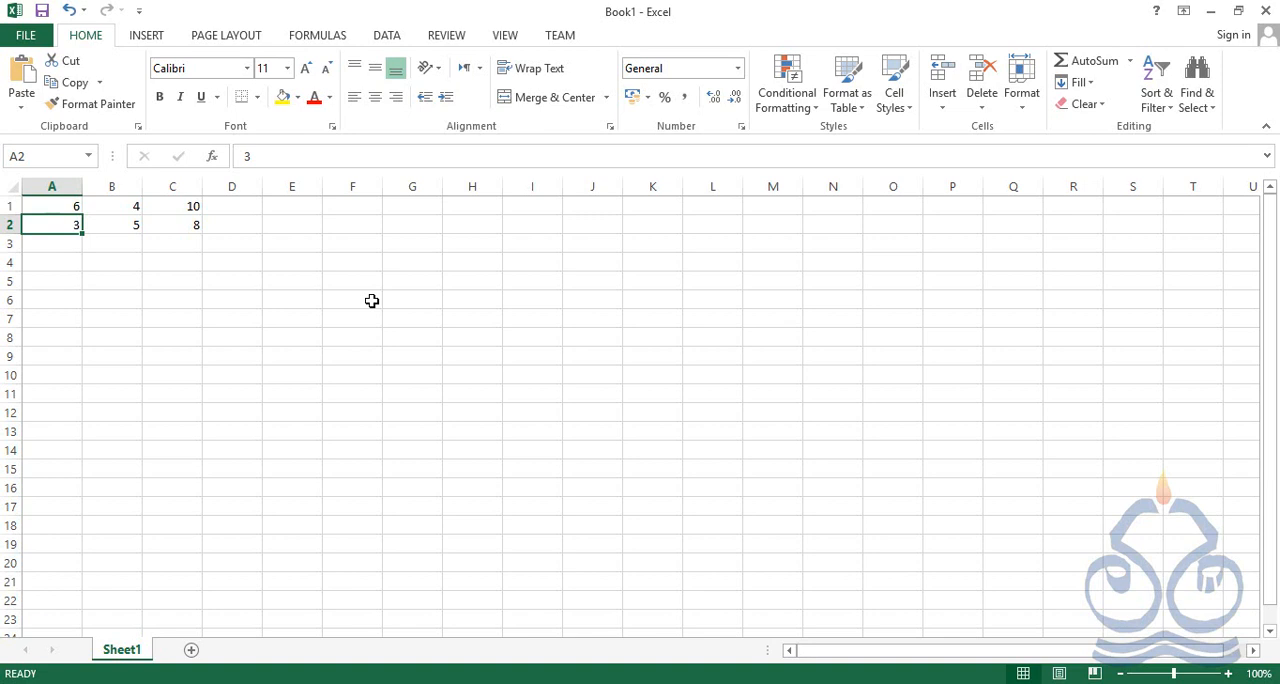
{"action": "type", "text": "2"}
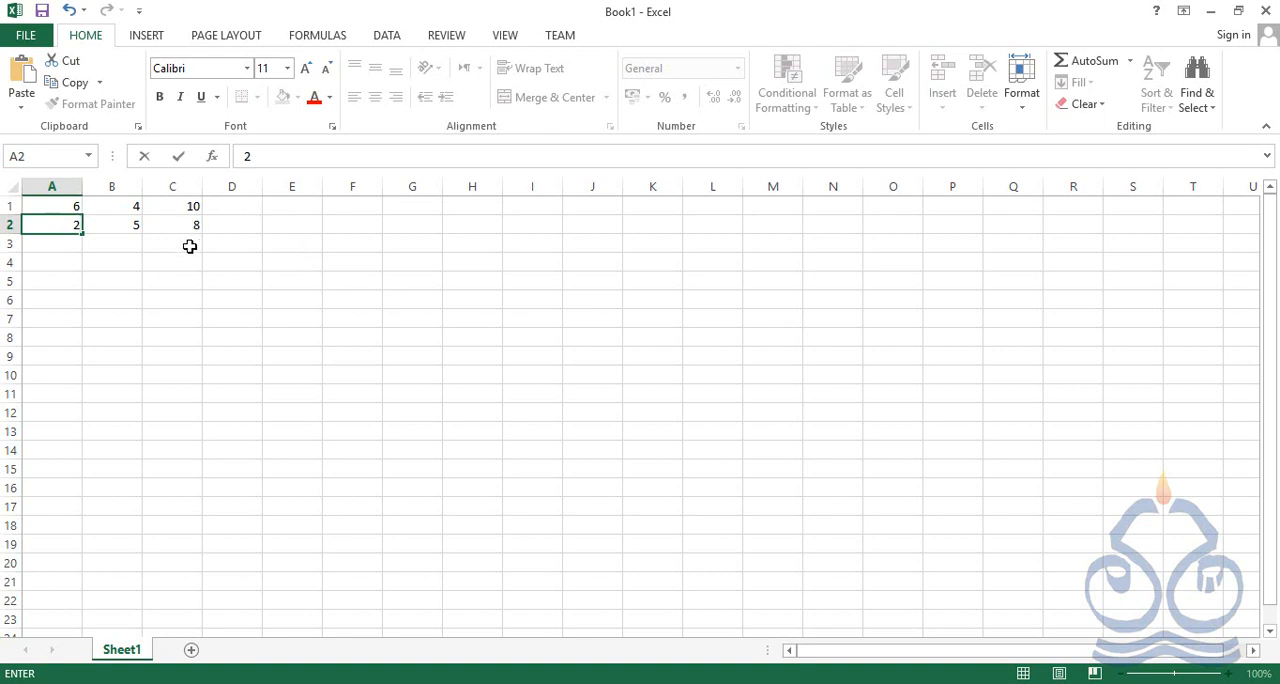
{"action": "key", "text": "Return"}
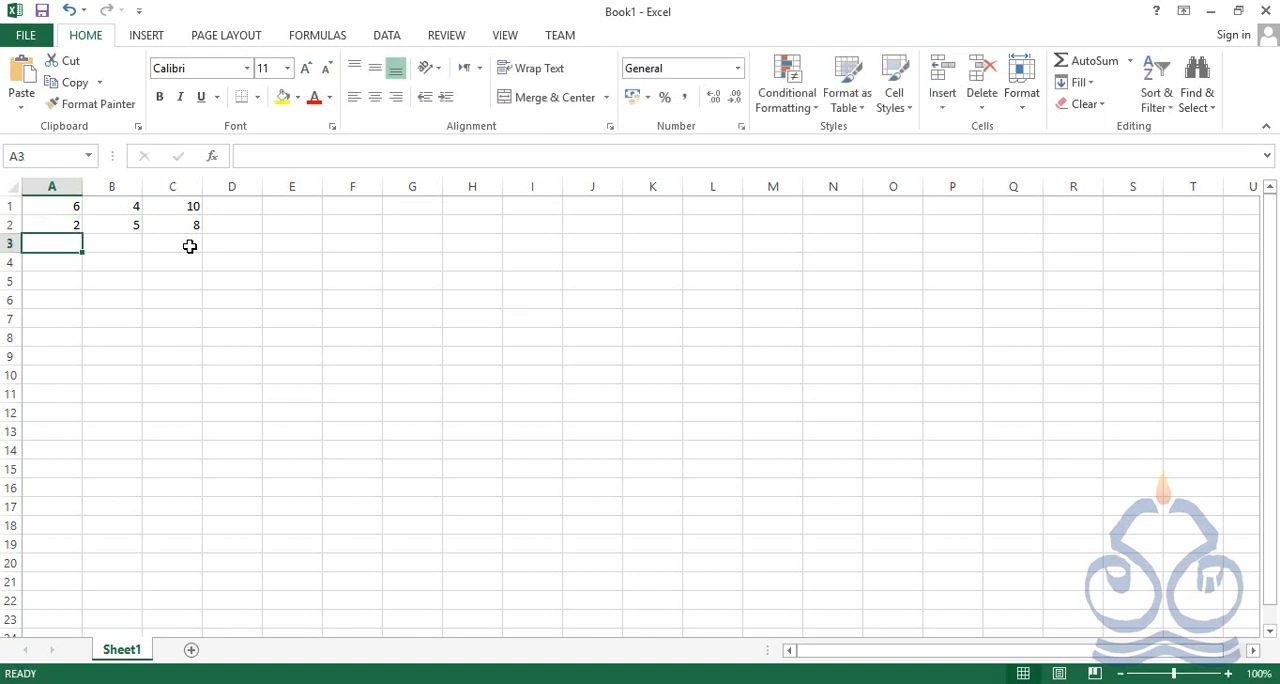
{"action": "key", "text": "Up"}
{"action": "key", "text": "Right"}
{"action": "key", "text": "Right"}
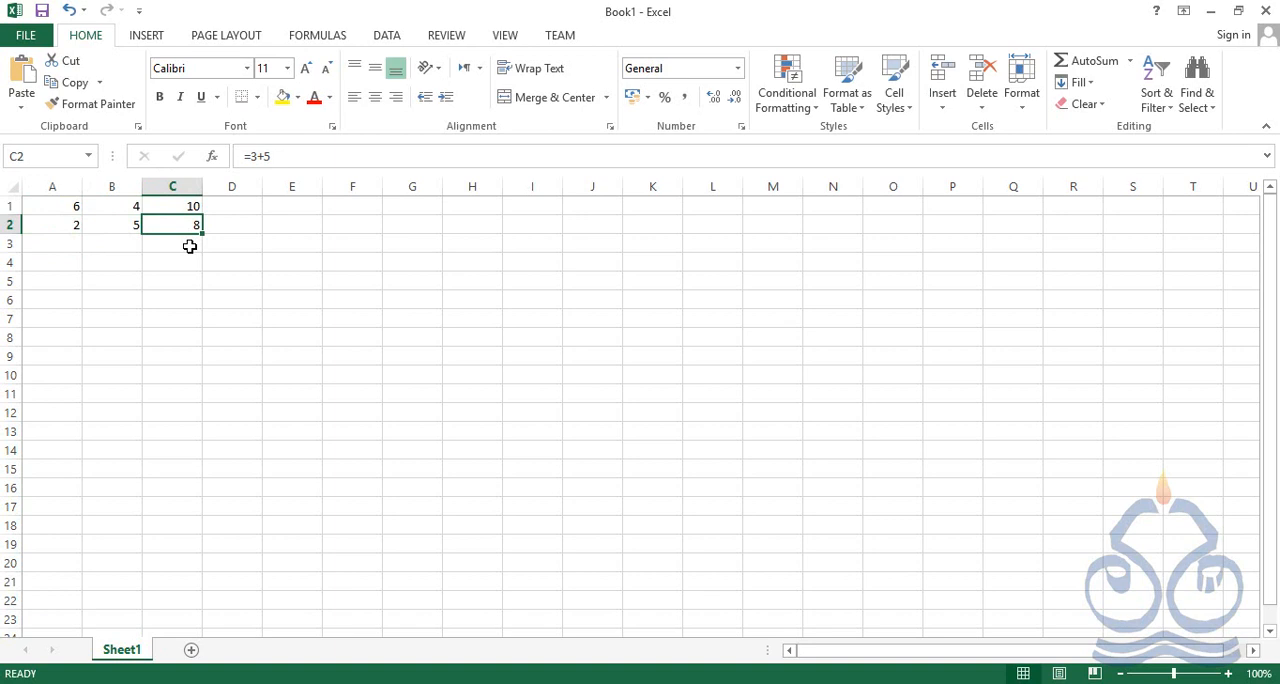
Examine how the cell-reference formula in C1 and the literal-number formula in C2 relate to their rows' values
{"action": "key", "text": "Up"}
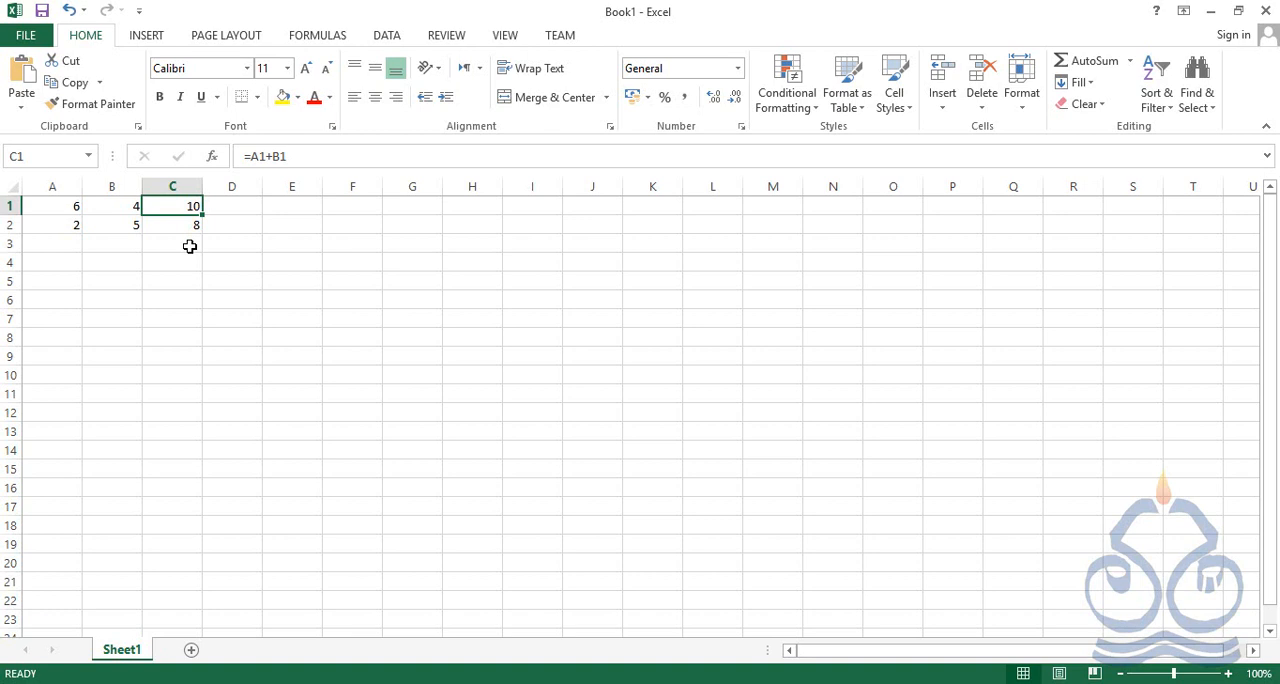
{"action": "key", "text": "Down"}
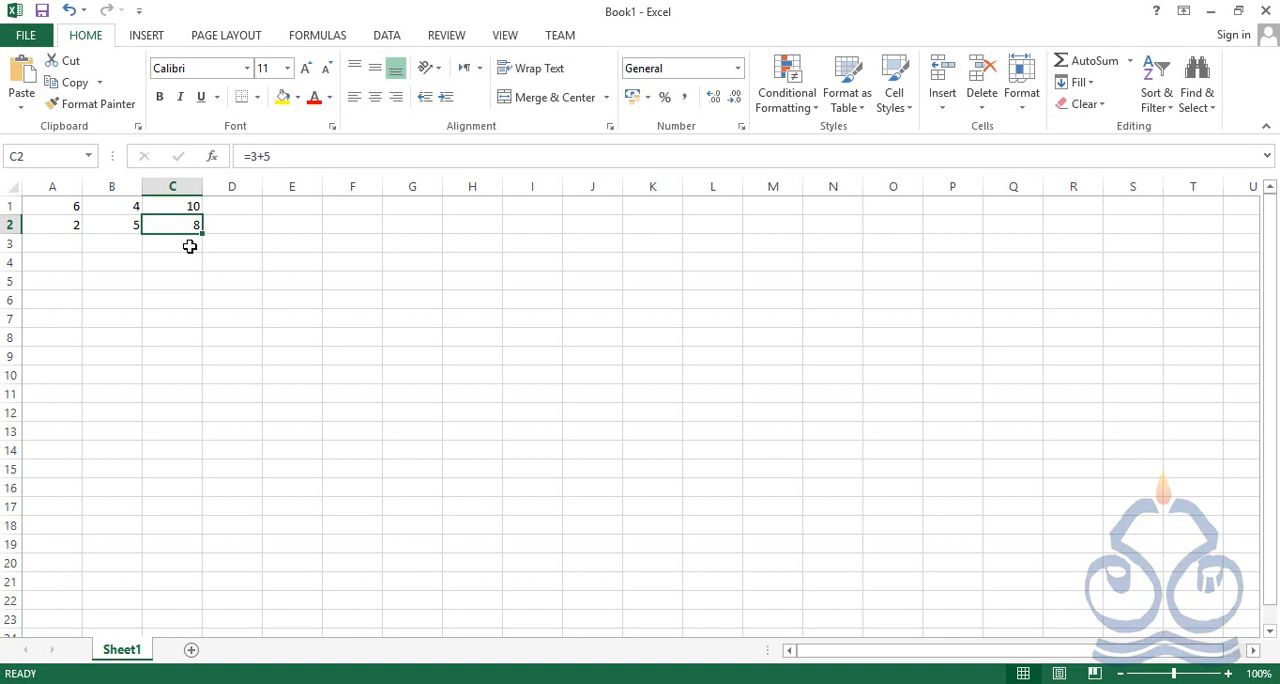
{"action": "key", "text": "Left"}
{"action": "key", "text": "Left"}
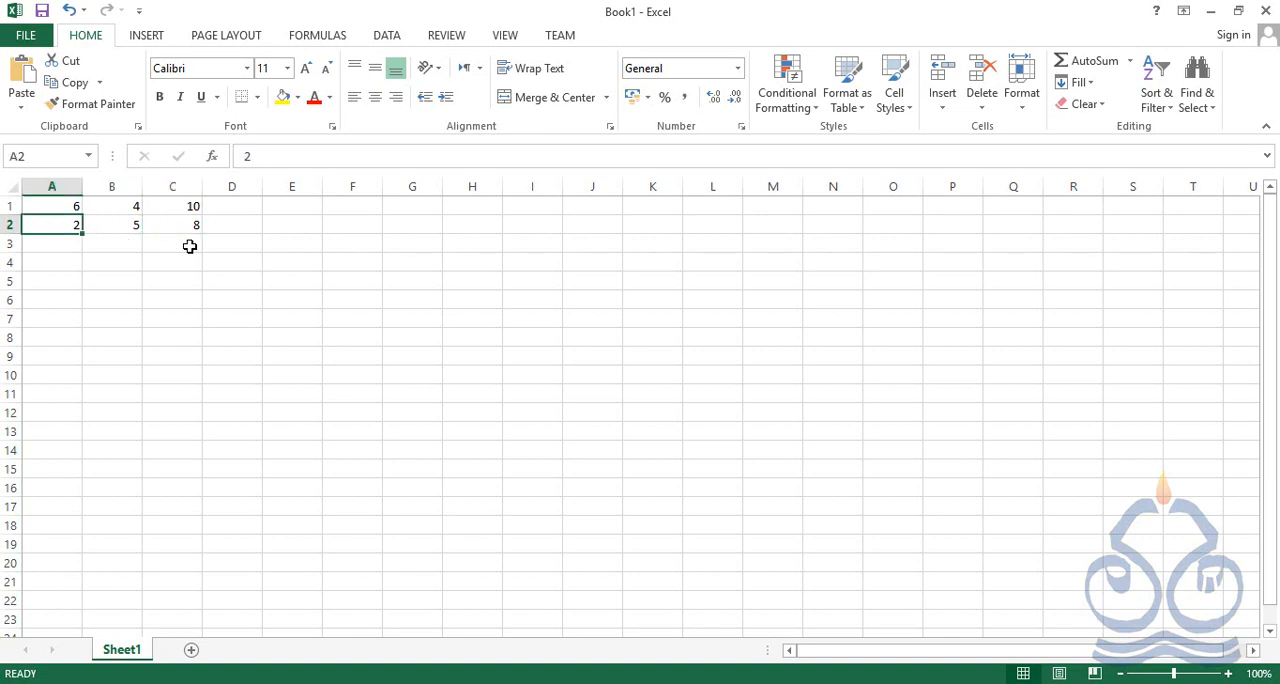
{"action": "key", "text": "Right"}
{"action": "key", "text": "Right"}
{"action": "key", "text": "Right"}
{"action": "key", "text": "Left"}
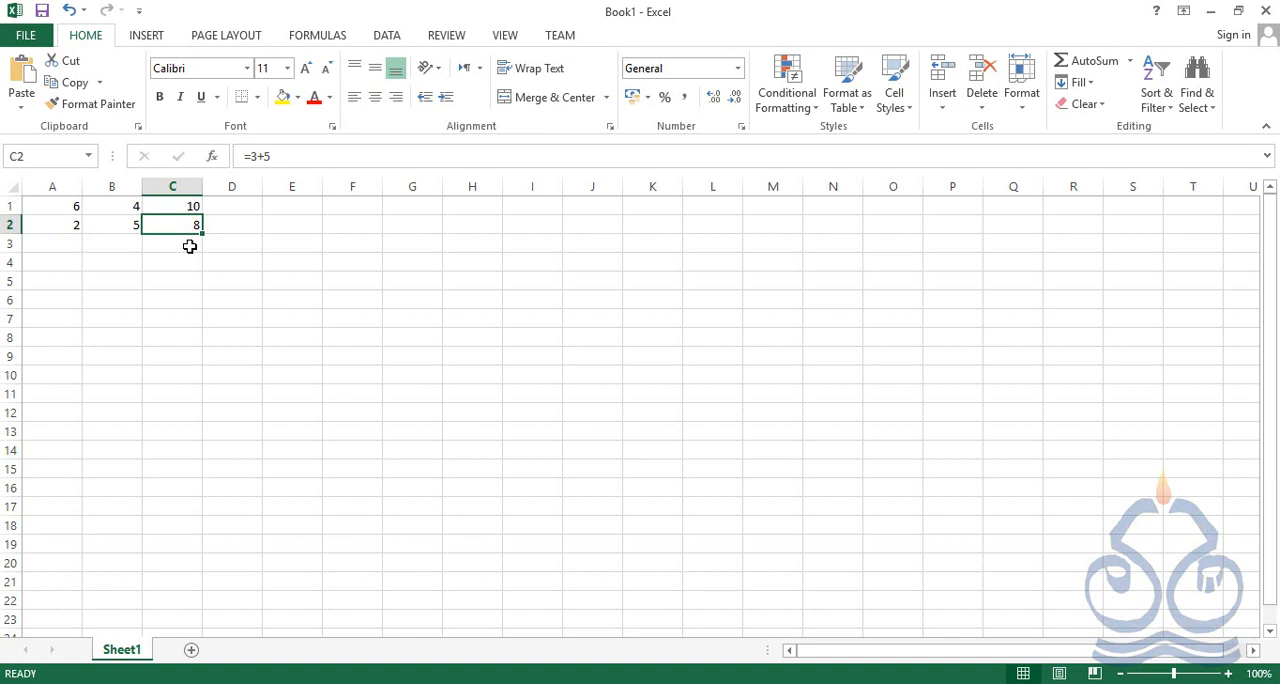
{"action": "key", "text": "Up"}
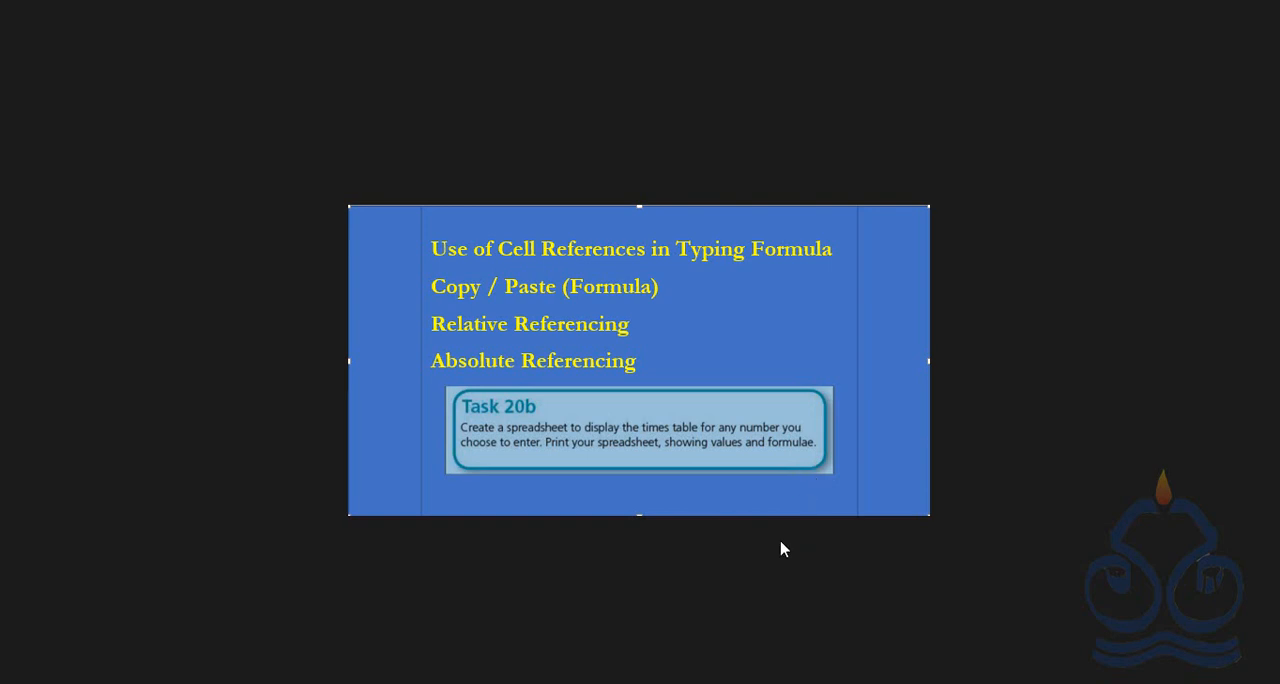
Switch to the Excel workbook and copy the formula in C1 into C2, replacing its literal-number formula
{"action": "key", "text": "alt+Tab"}
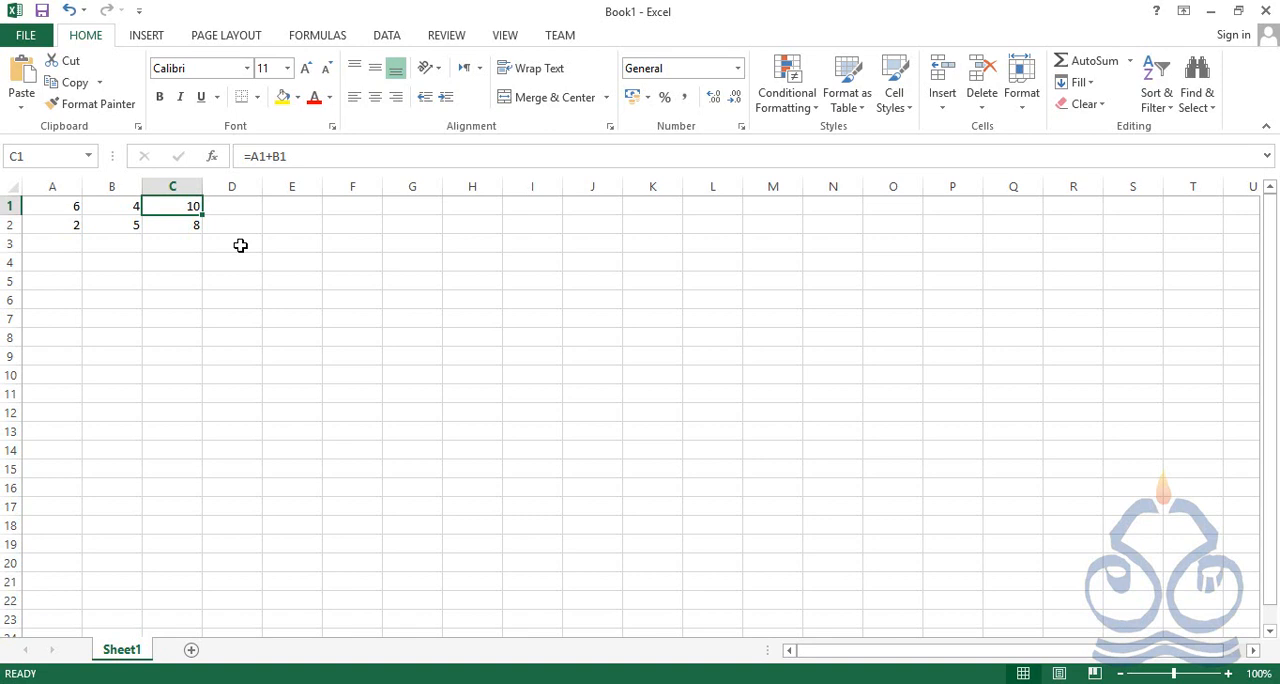
{"action": "key", "text": "ctrl+c"}
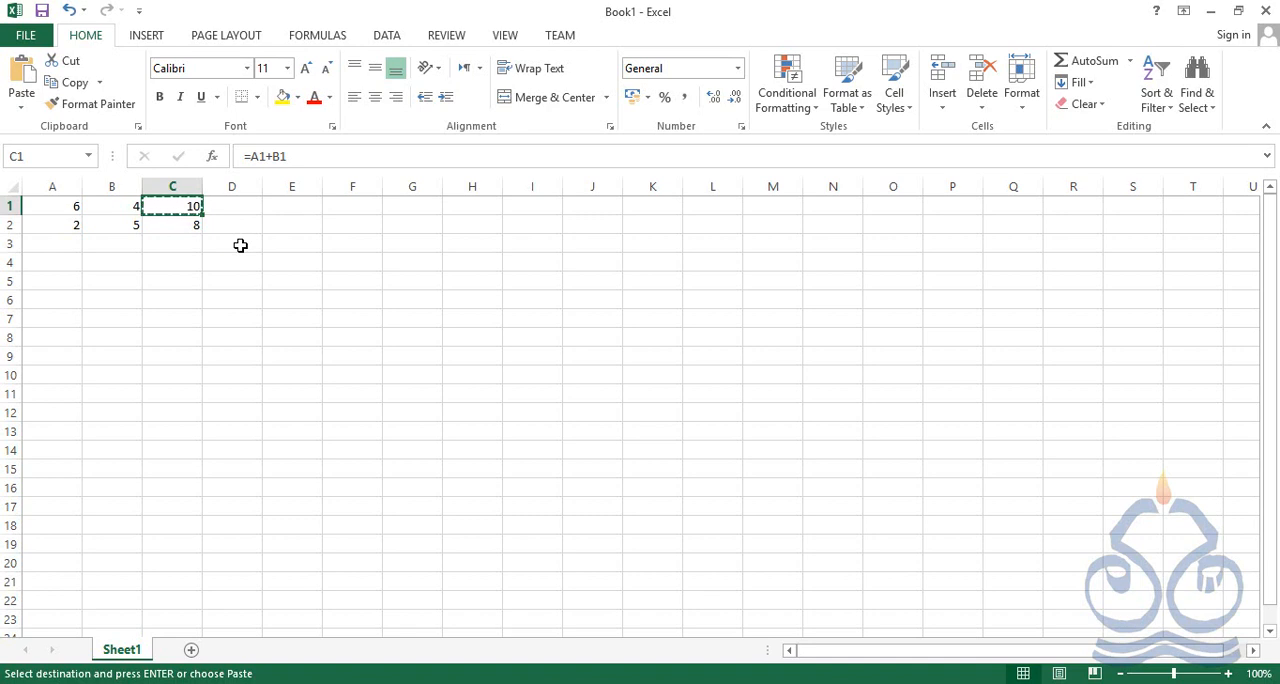
{"action": "key", "text": "Down"}
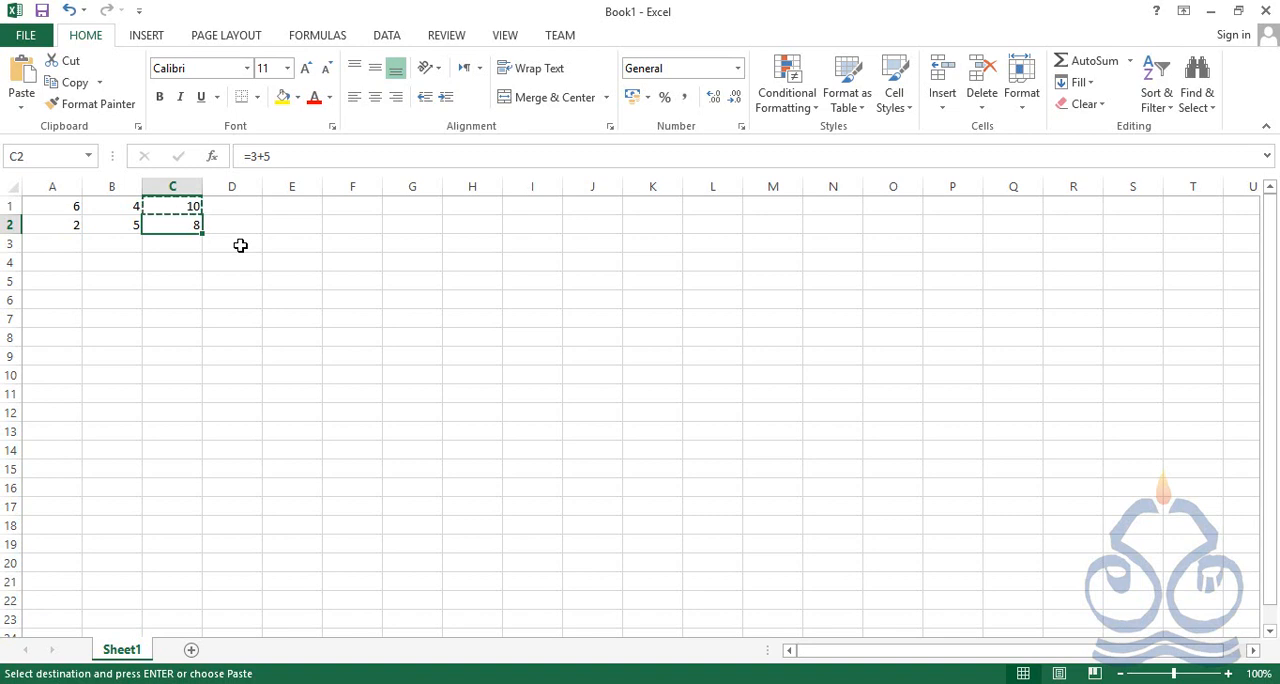
{"action": "key", "text": "ctrl+v"}
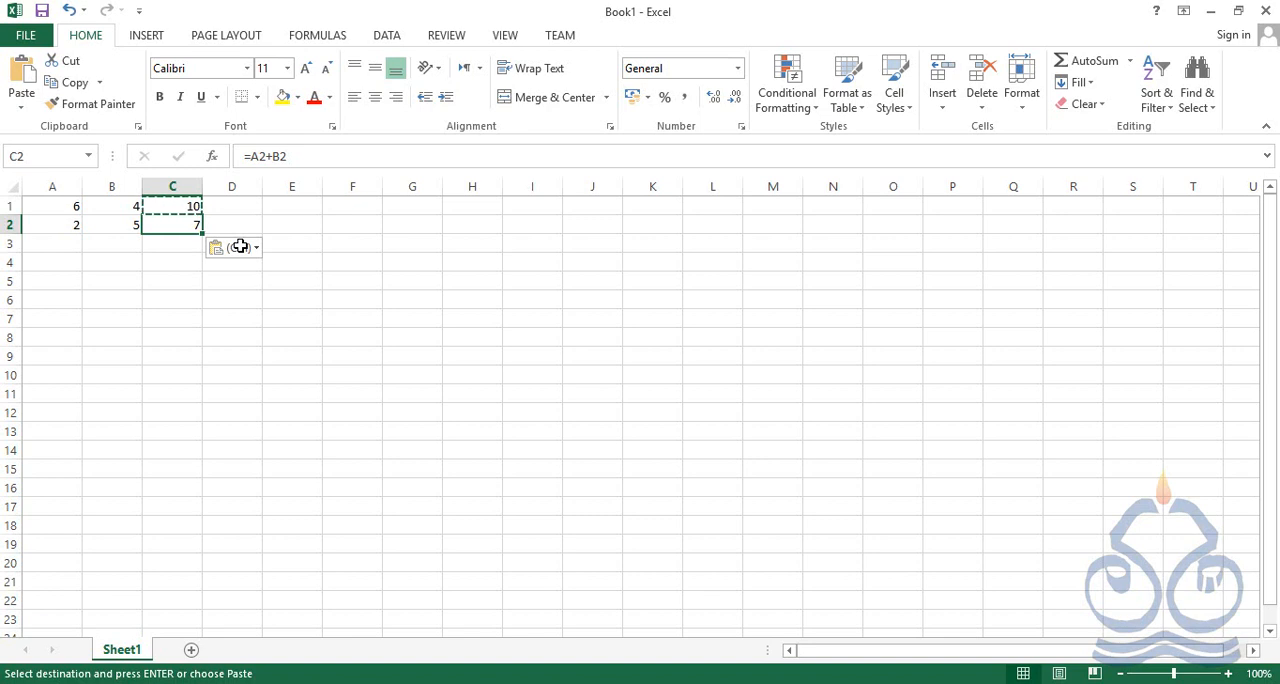
{"action": "key", "text": "Escape"}
Compare the original formula in C1 with the copied formula in C2 to see which cells each one references
{"action": "key", "text": "Up"}
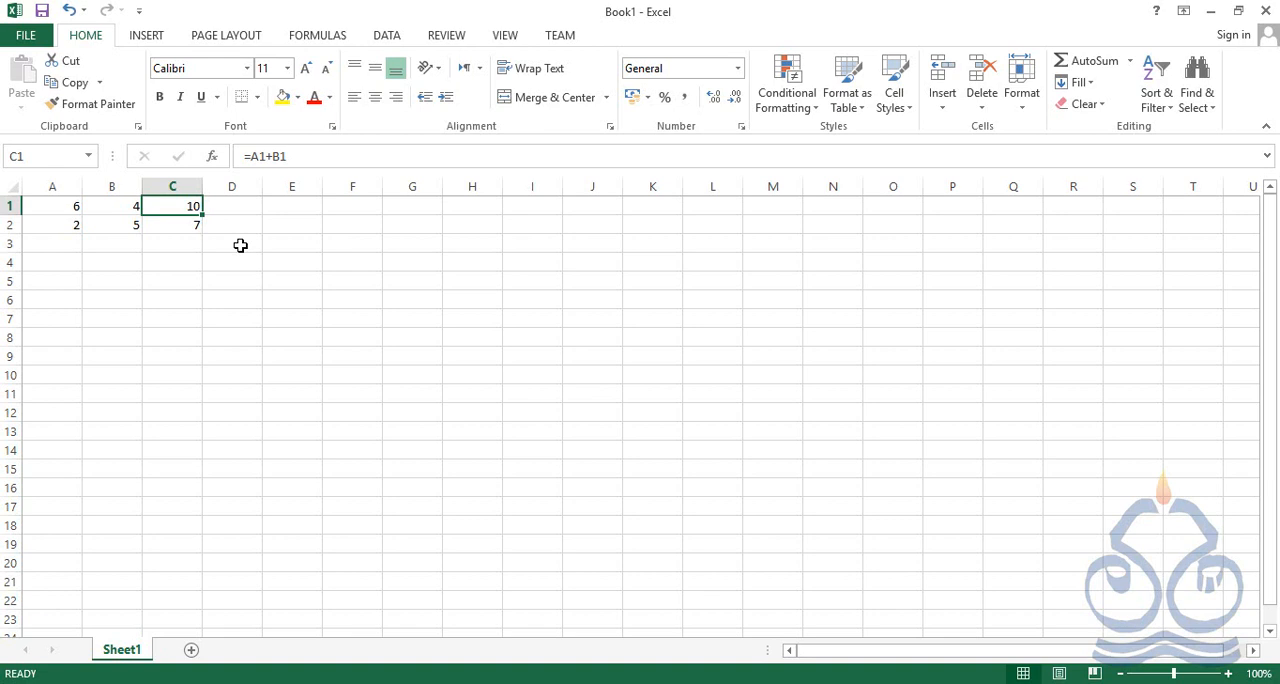
{"action": "key", "text": "Down"}
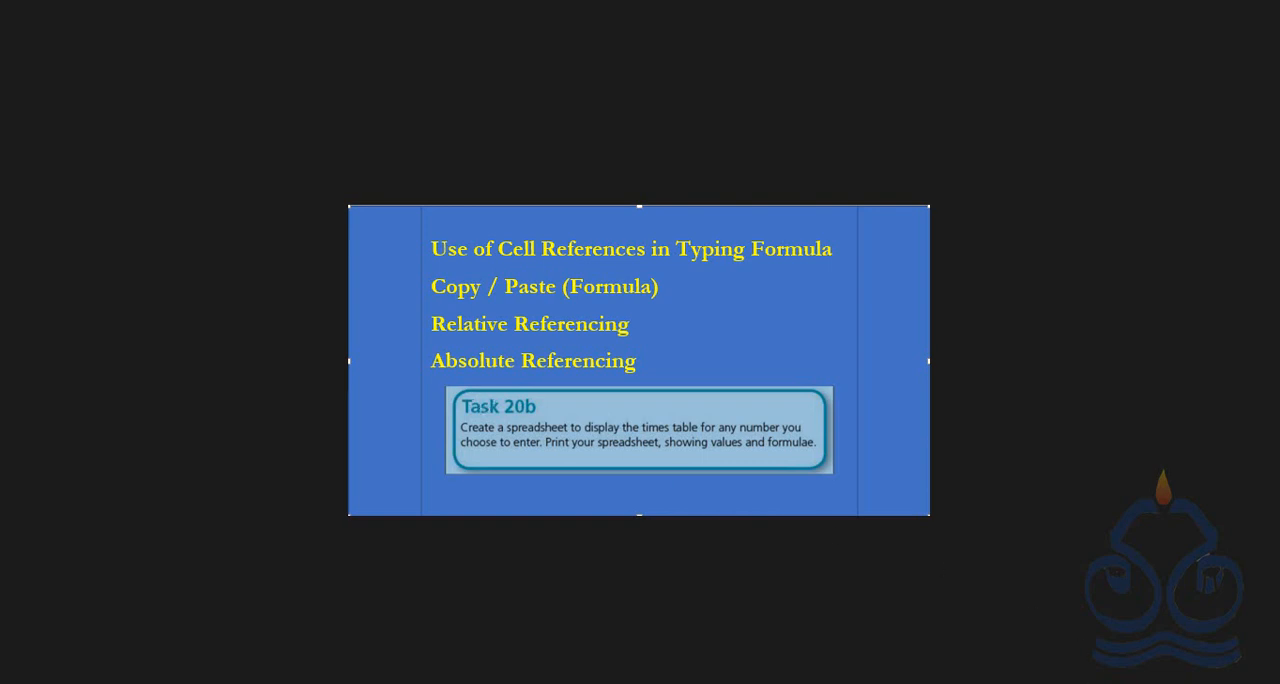
{"action": "key", "text": "alt+Tab"}
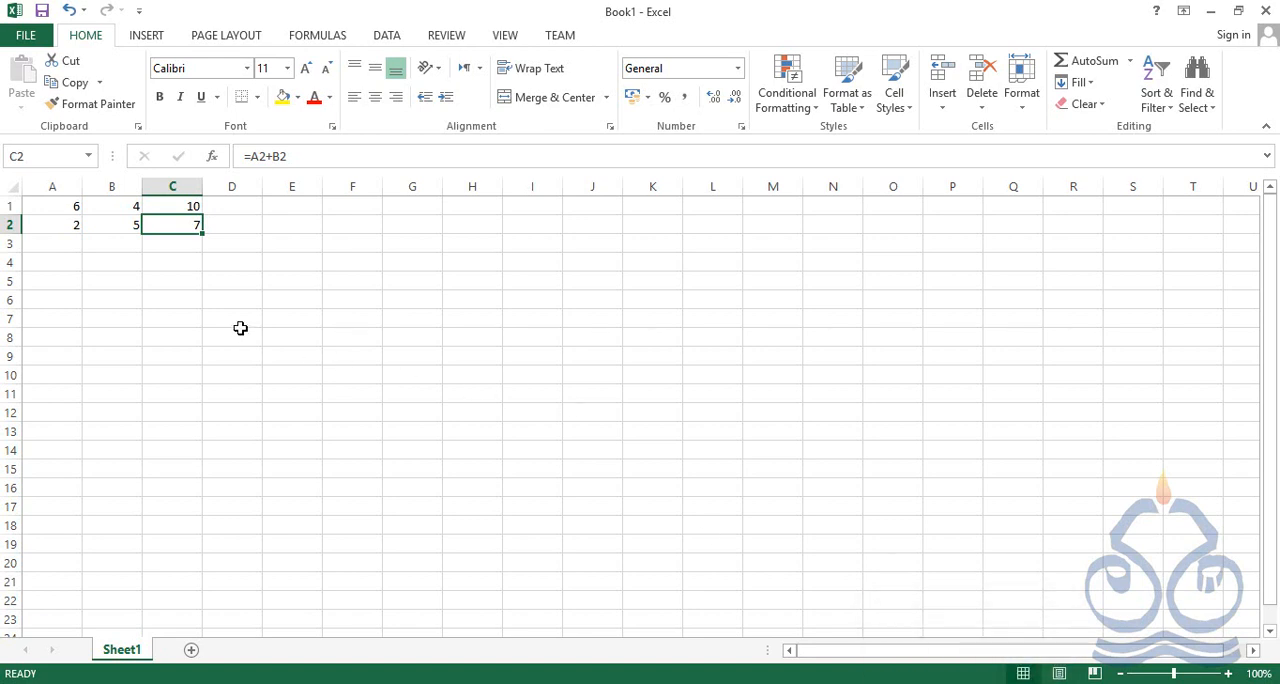
{"action": "left_click", "coordinate": [187, 206]}
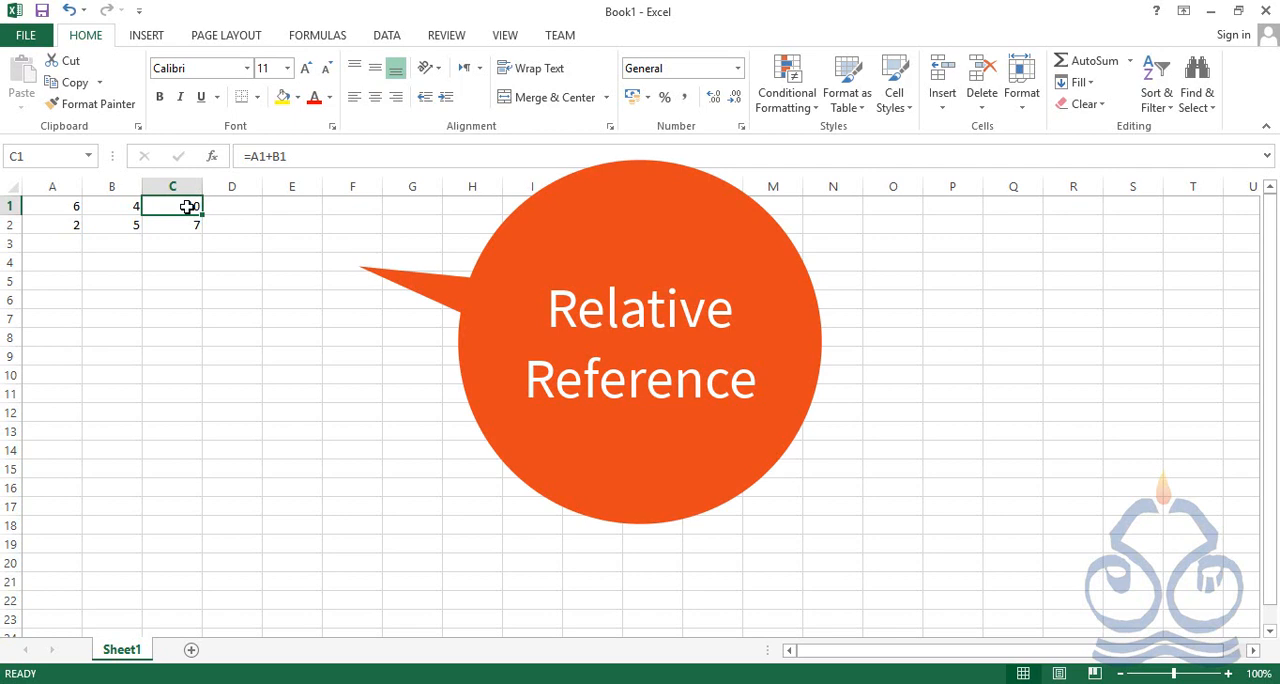
{"action": "key", "text": "Down"}
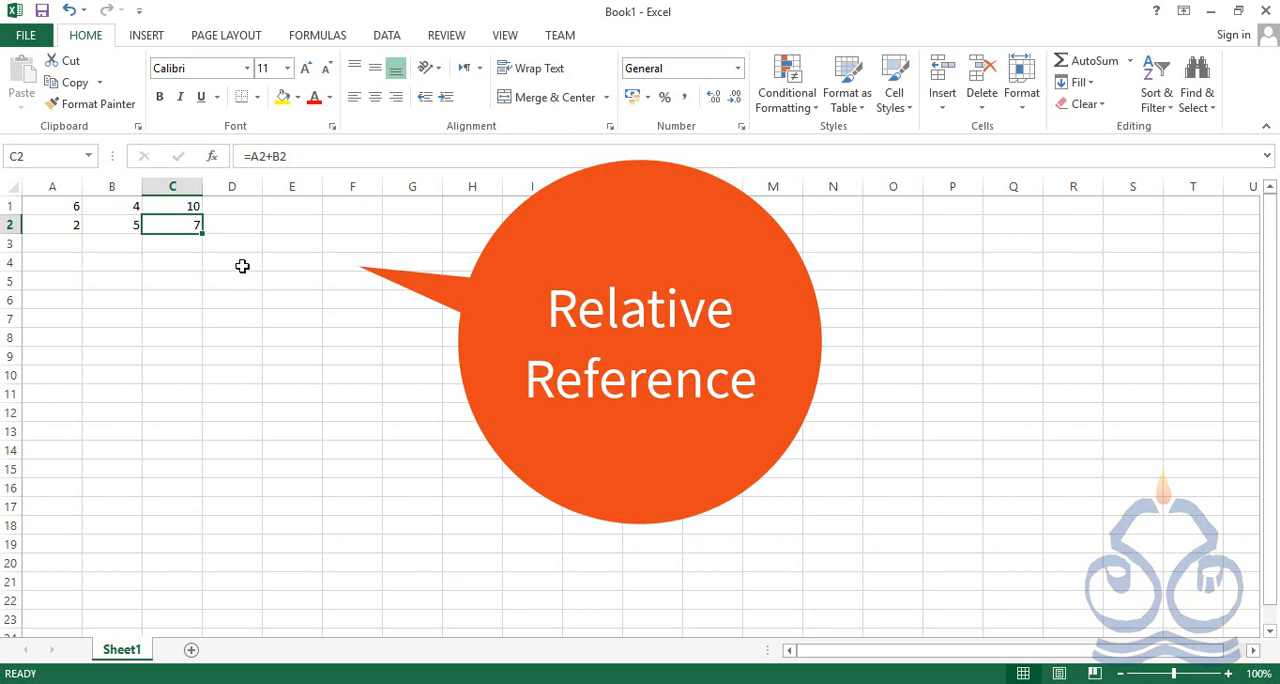
{"action": "left_click", "coordinate": [191, 209]}
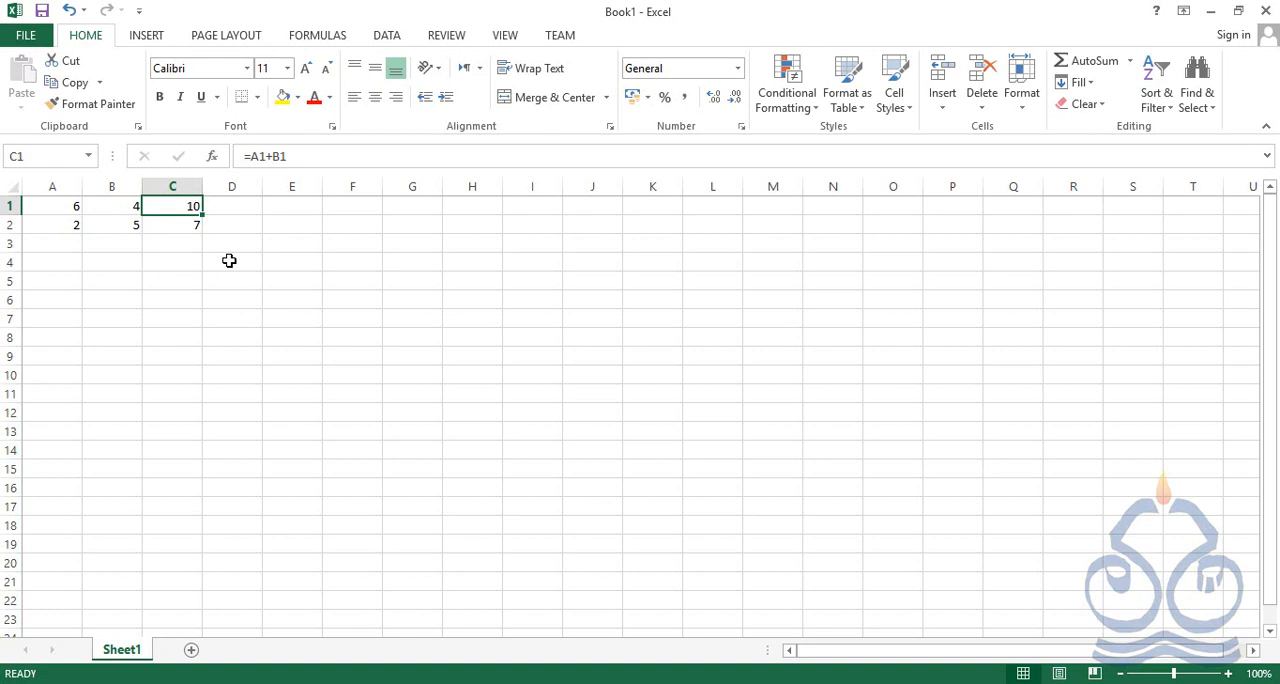
{"action": "key", "text": "Down"}
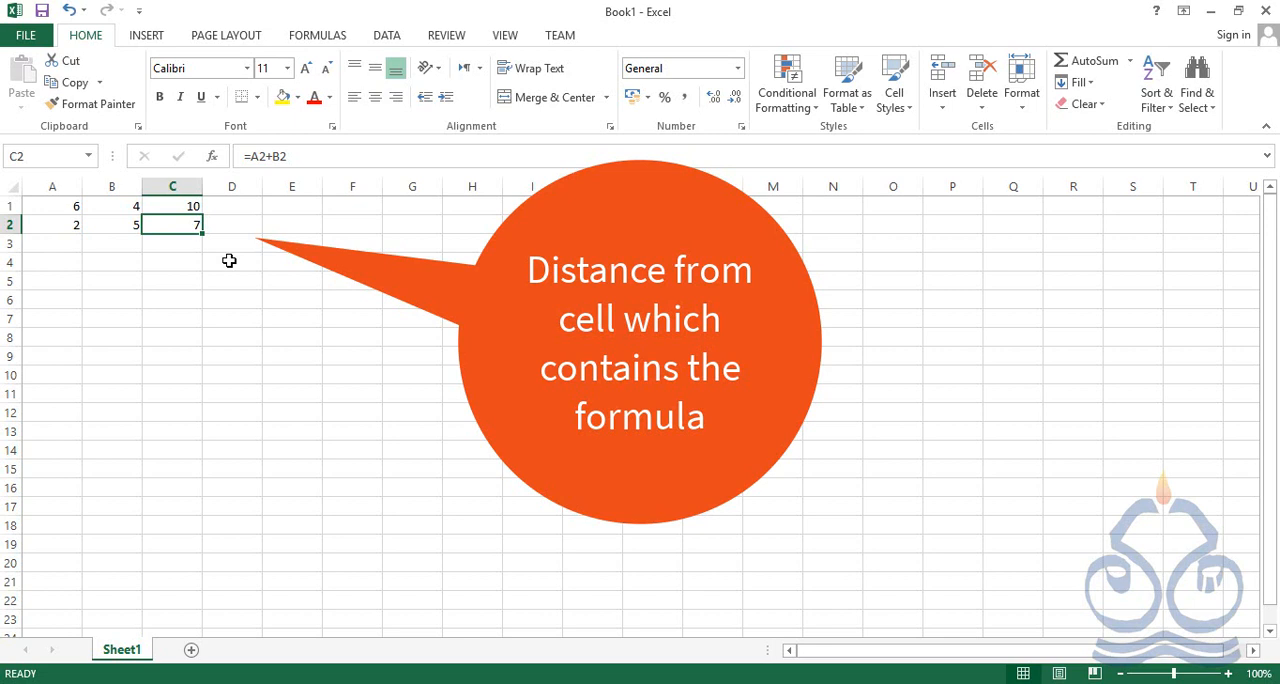
{"action": "key", "text": "Up"}
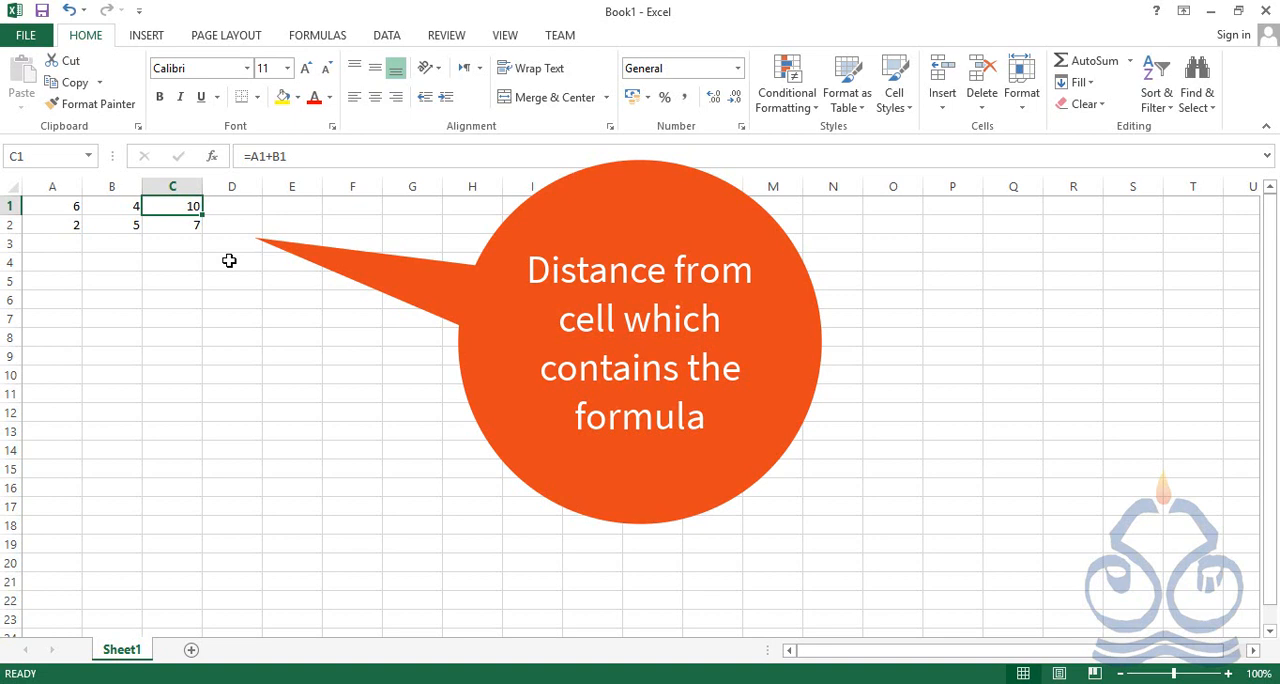
{"action": "key", "text": "Down"}
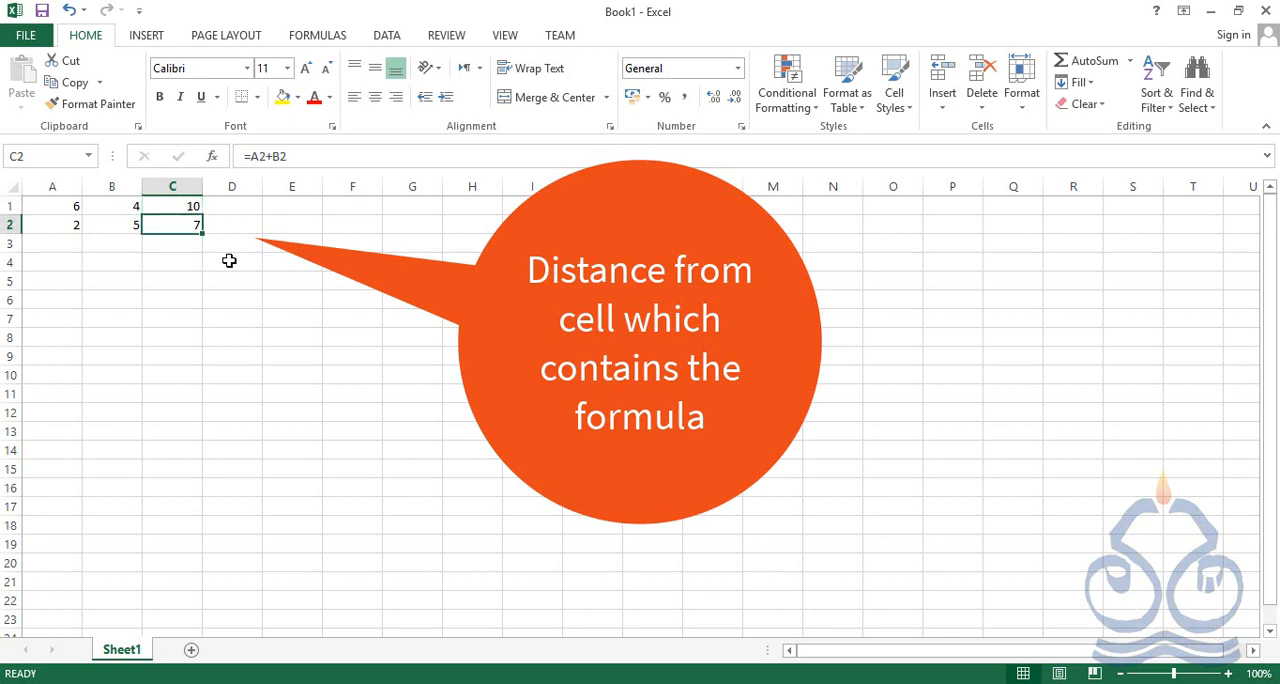
{"action": "key", "text": "Up"}
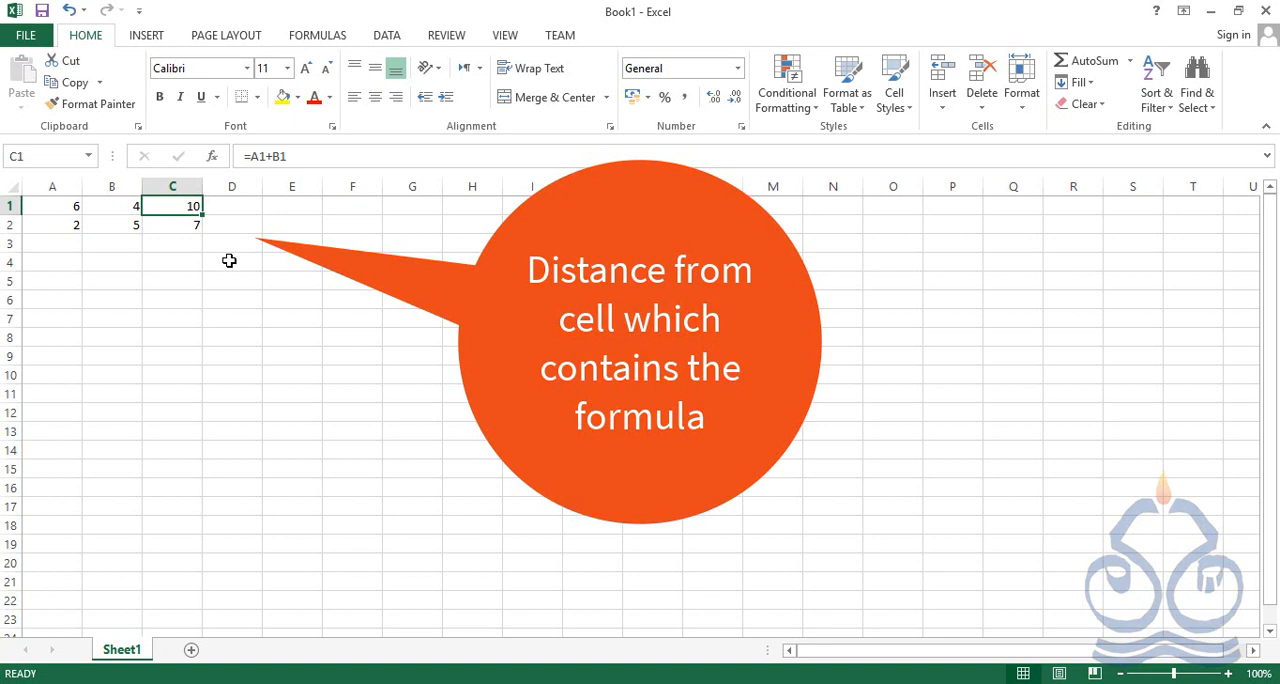
{"action": "key", "text": "Down"}
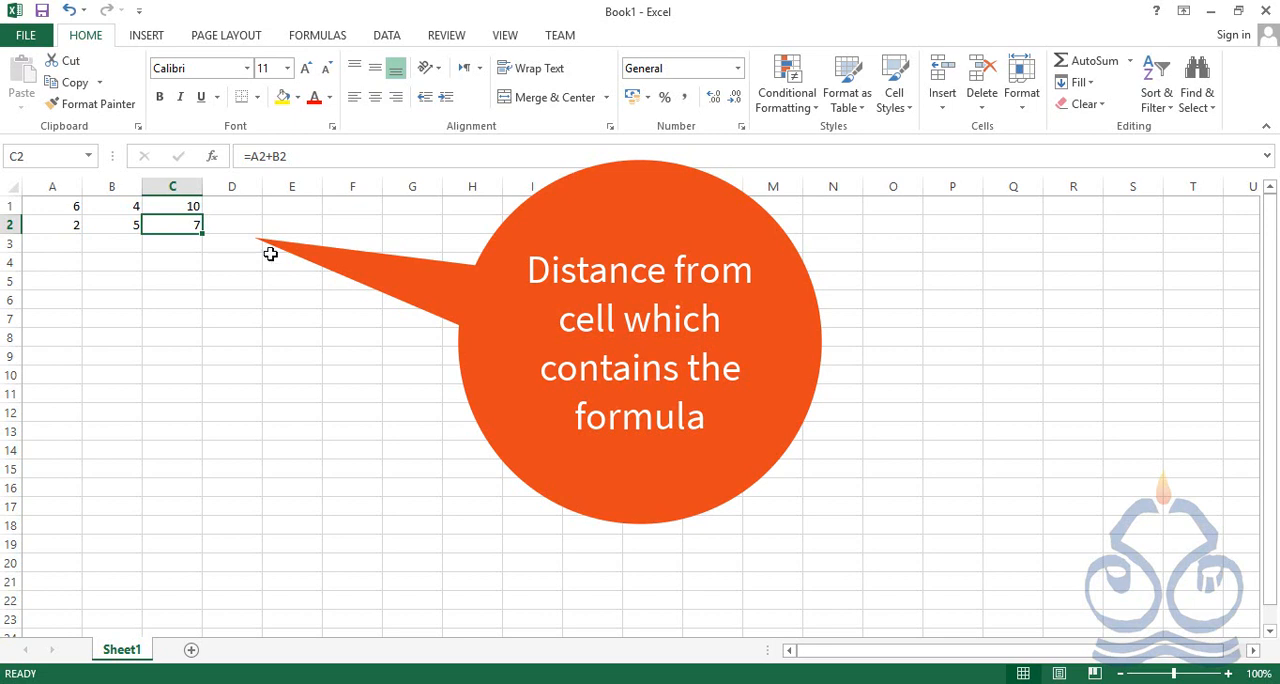
Trace the distance from formula cell C1 to A1 and from formula cell C2 to A2
{"action": "key", "text": "Up"}
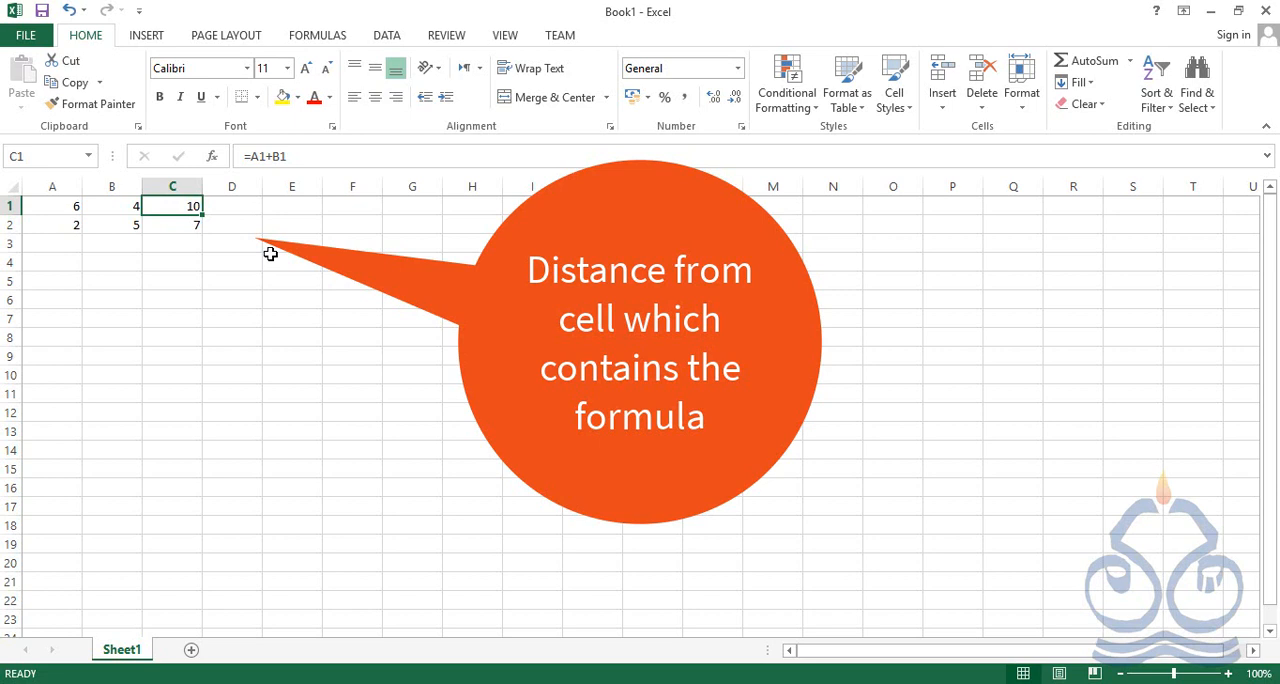
{"action": "key", "text": "Left"}
{"action": "key", "text": "Left"}
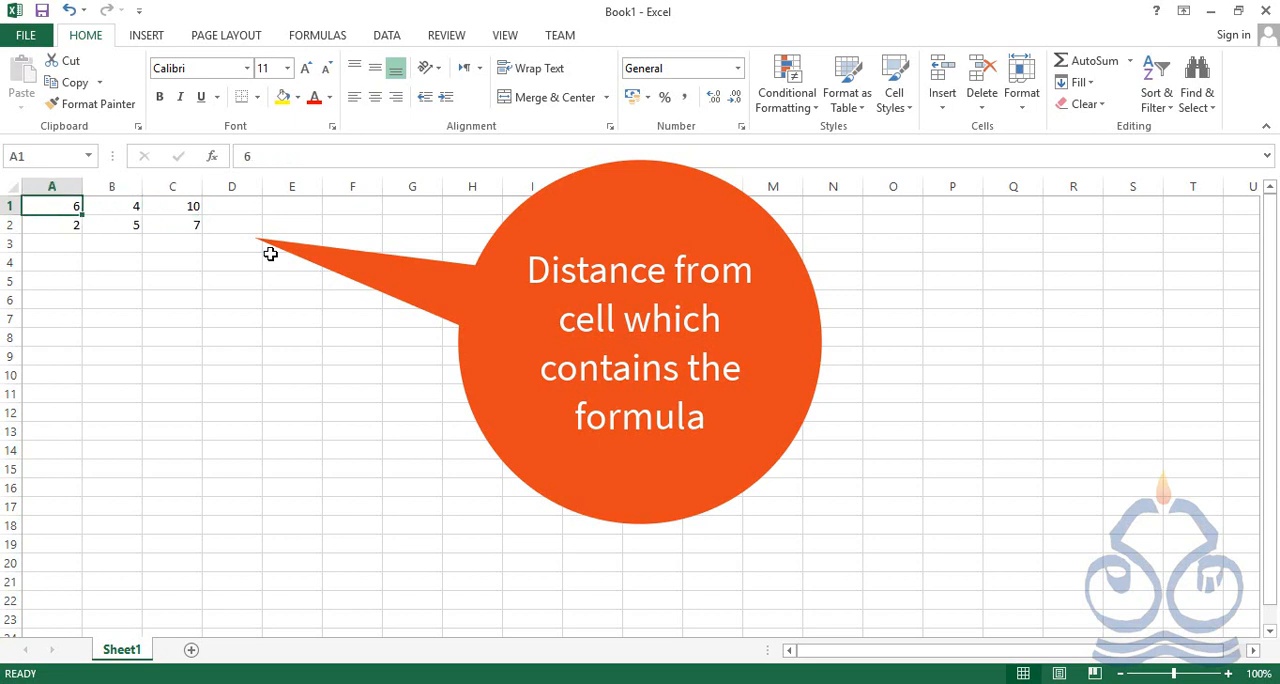
{"action": "key", "text": "Right"}
{"action": "key", "text": "Right"}
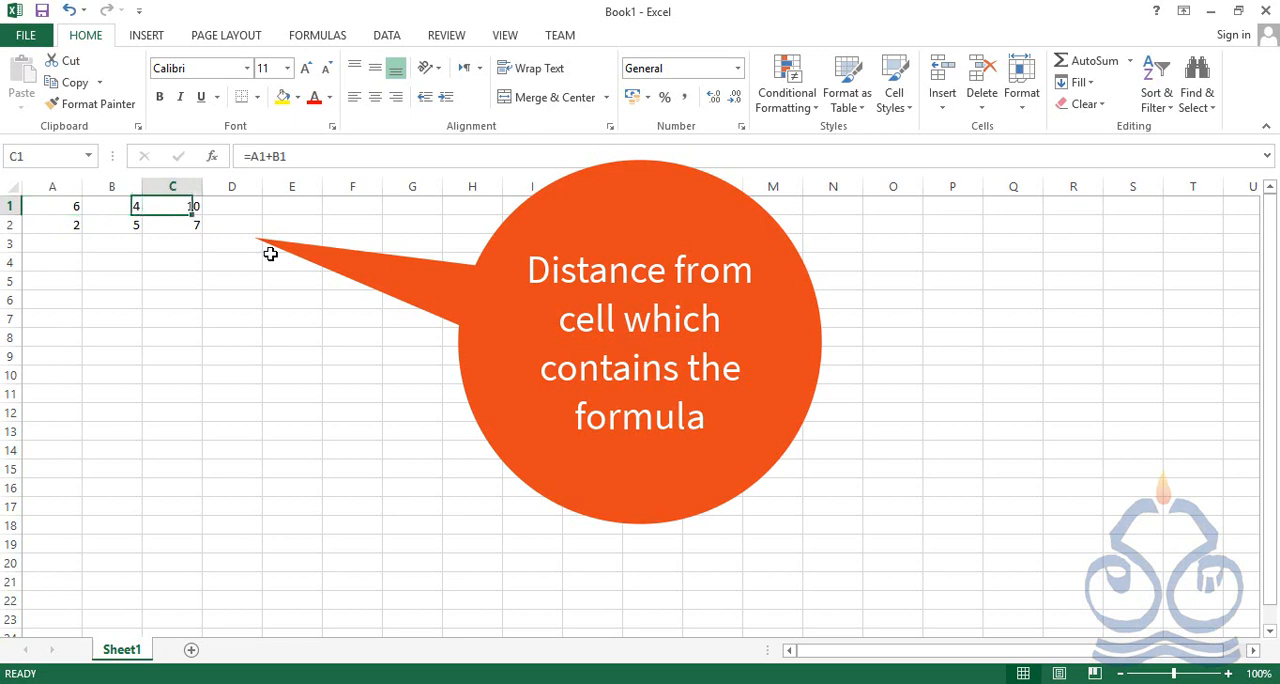
{"action": "key", "text": "Down"}
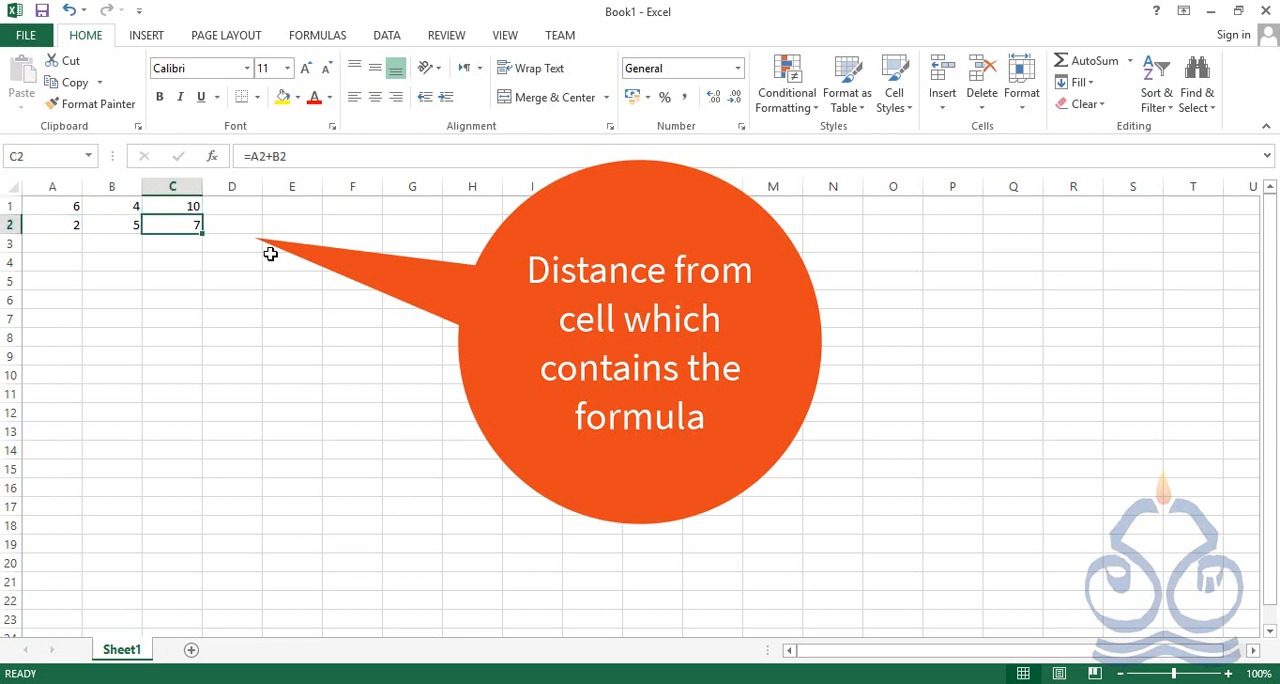
{"action": "key", "text": "Left"}
{"action": "key", "text": "Left"}
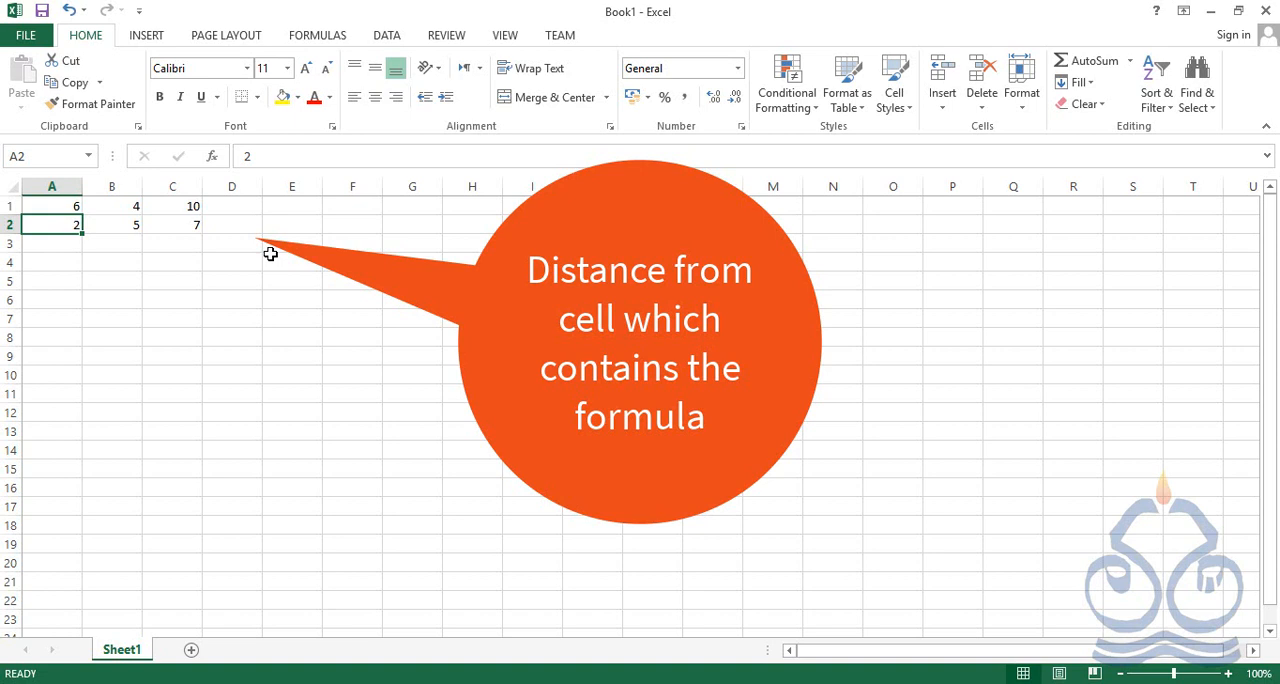
Recheck the formulas in C1 and C2, and examine the positions of A1 and B1 relative to C1
{"action": "key", "text": "Up"}
{"action": "key", "text": "Right"}
{"action": "key", "text": "Right"}
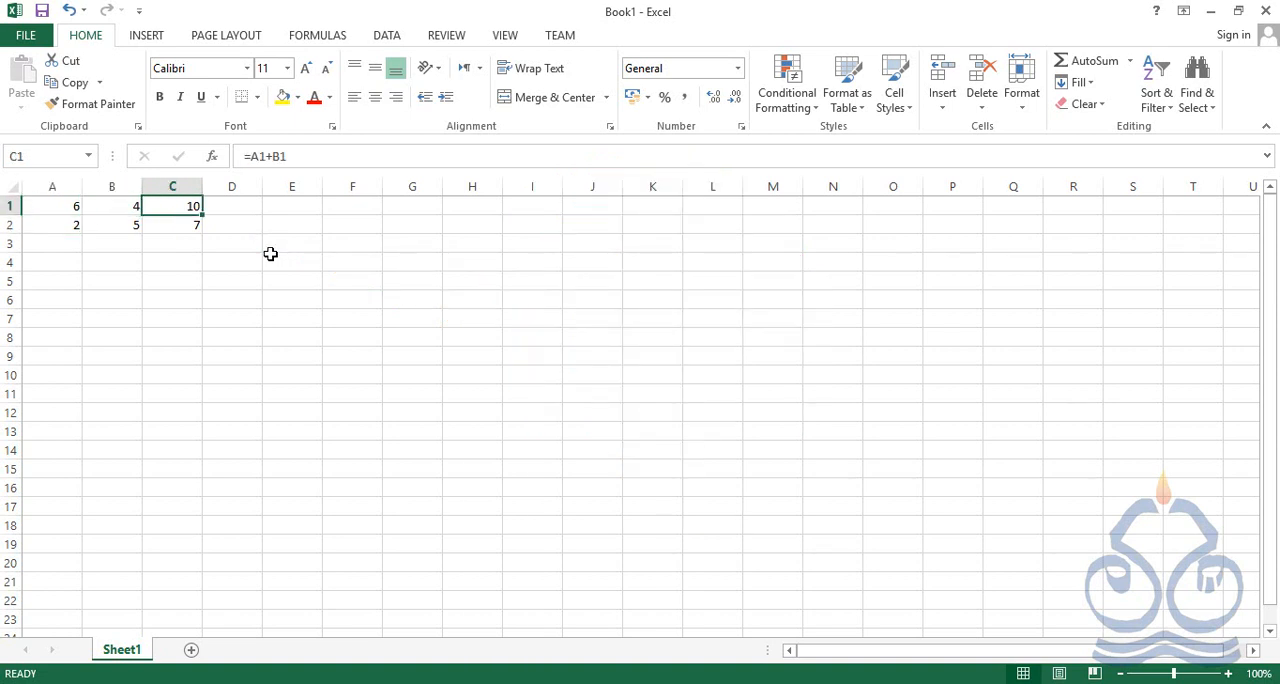
{"action": "key", "text": "Down"}
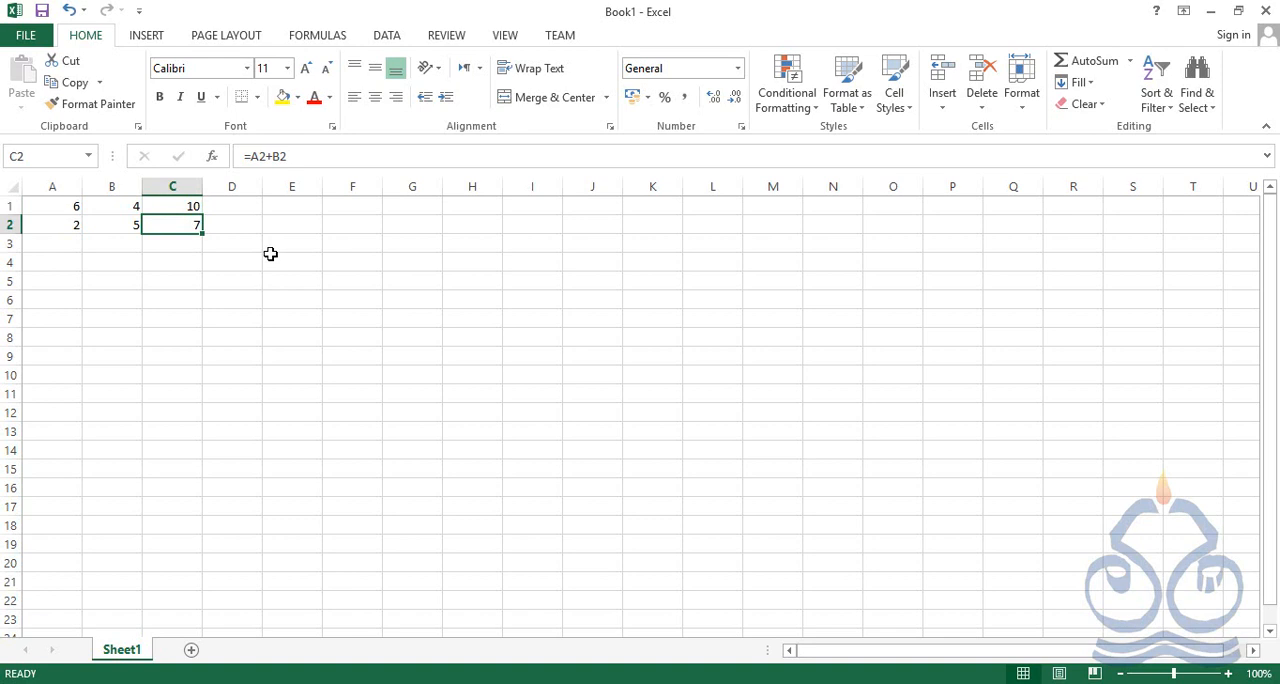
{"action": "key", "text": "Up"}
{"action": "key", "text": "Left"}
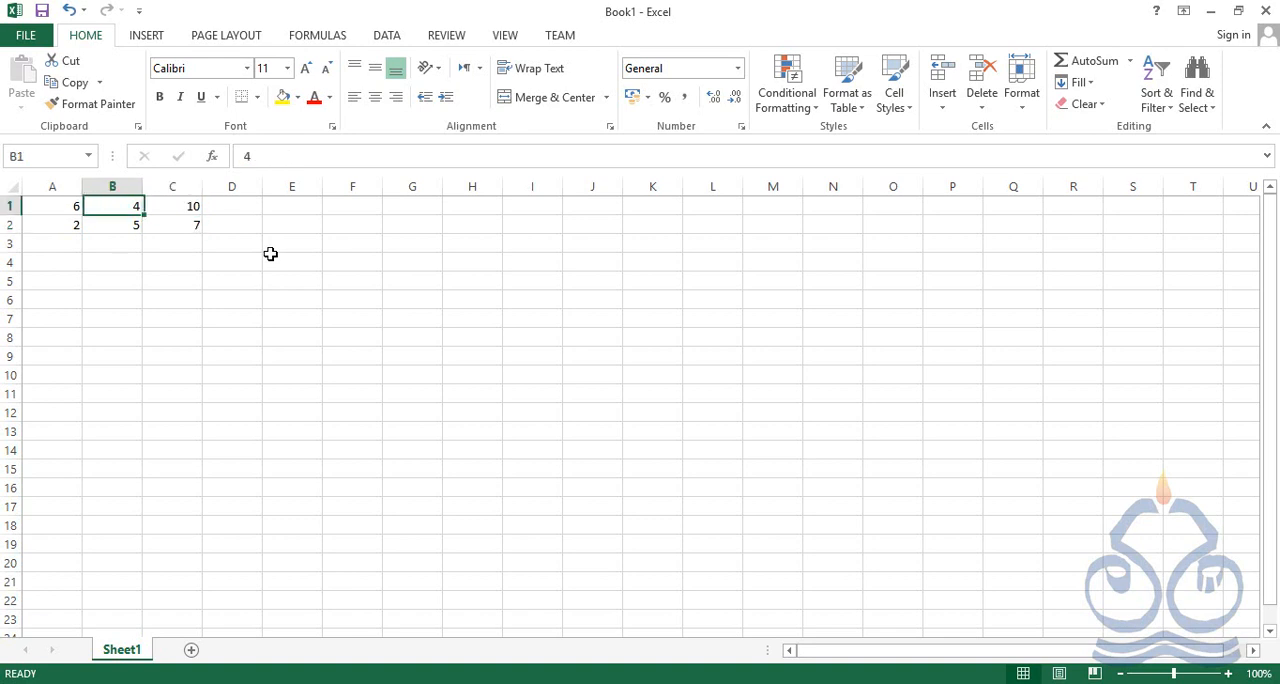
{"action": "key", "text": "Left"}
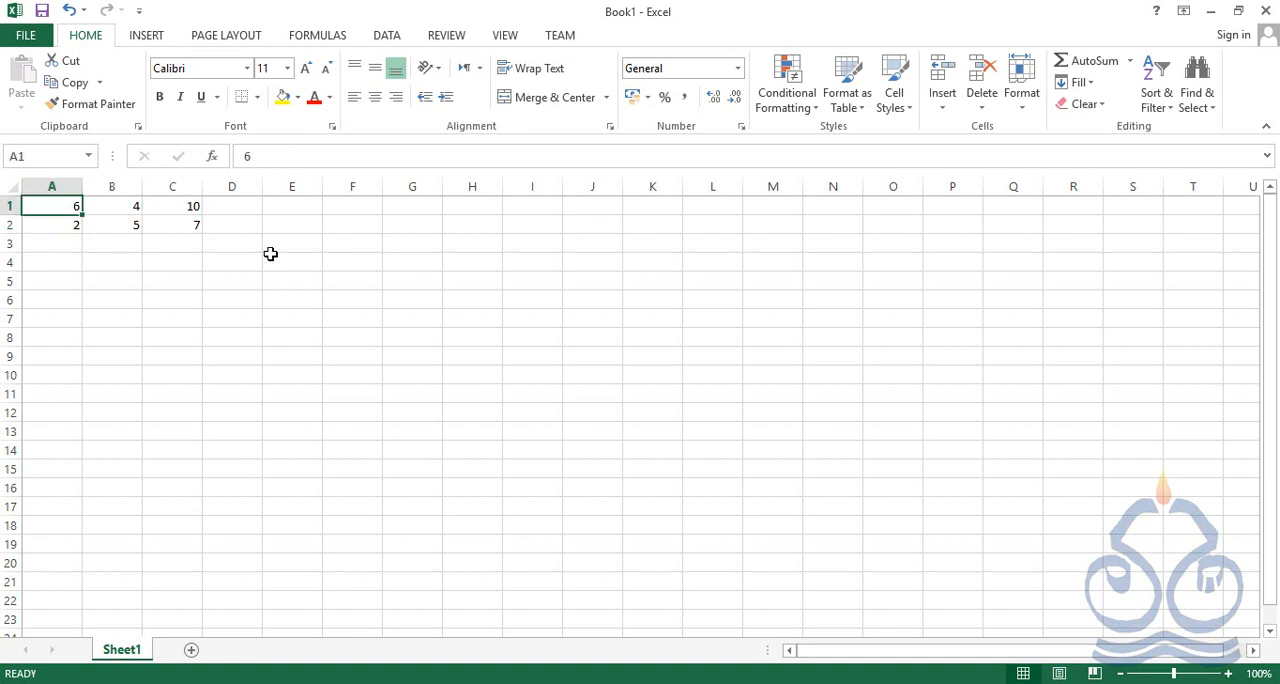
{"action": "key", "text": "Right"}
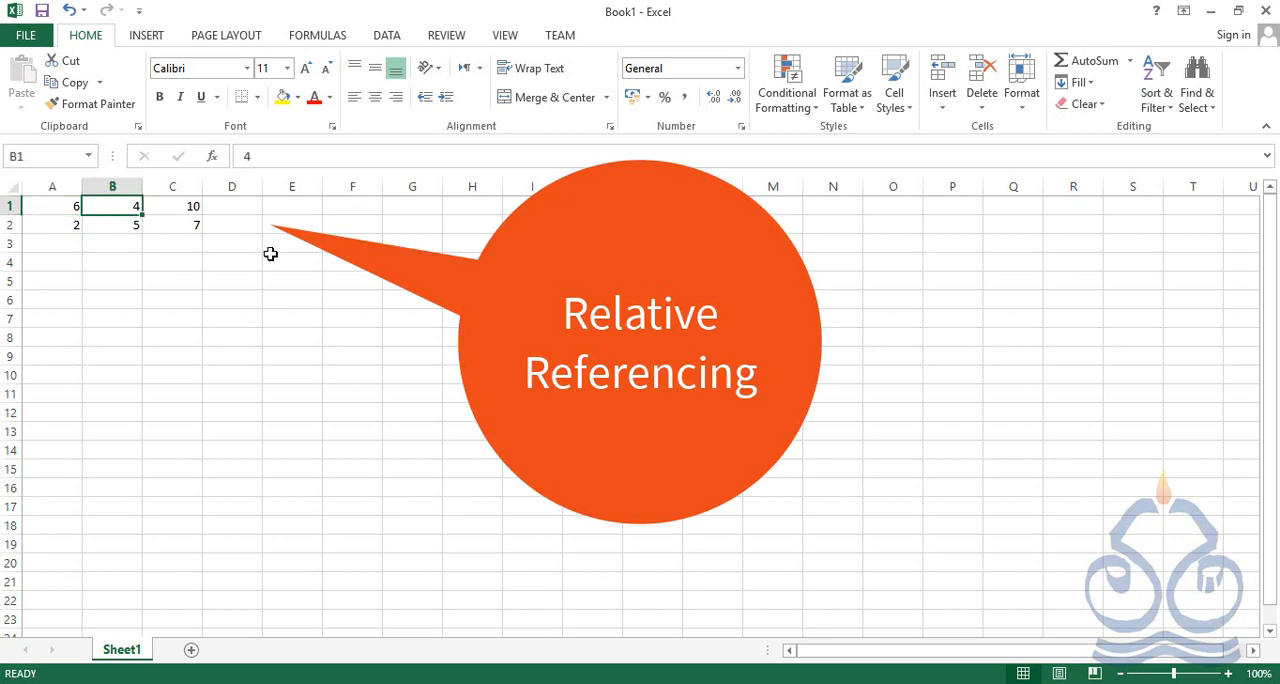
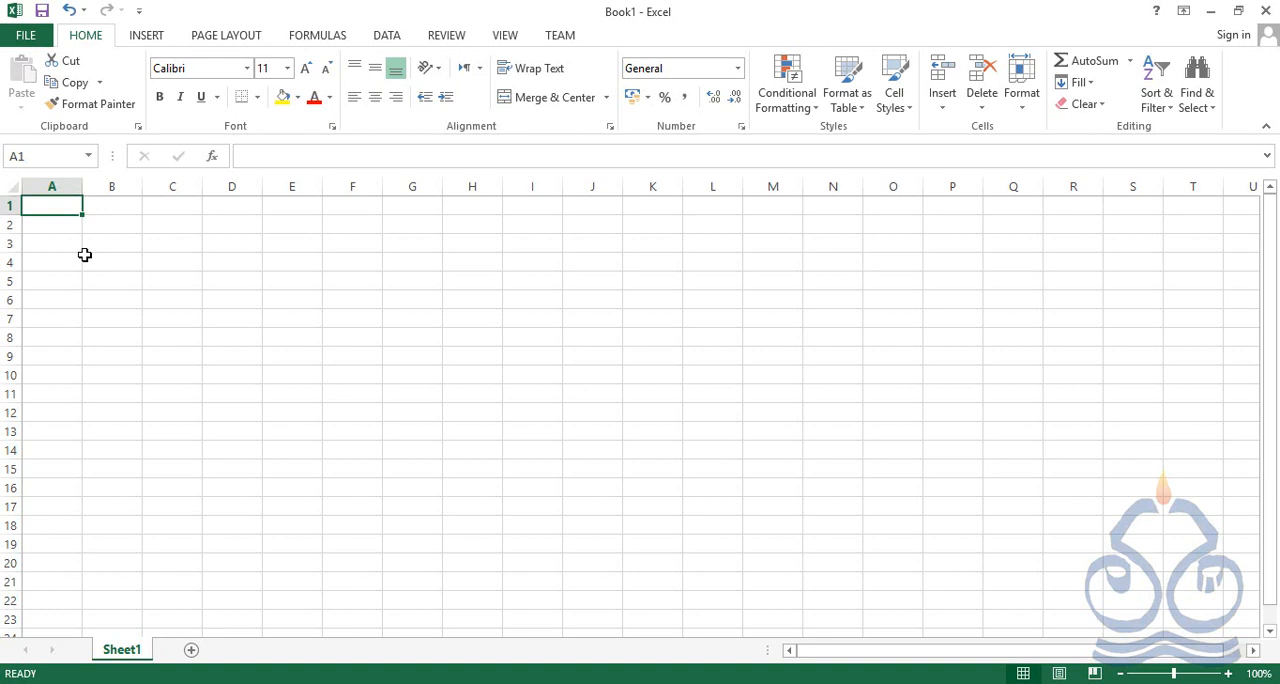
Enter 2 in A1 and the heading "Times Table" in B1, and autofit column B to the heading
{"action": "type", "text": "2"}
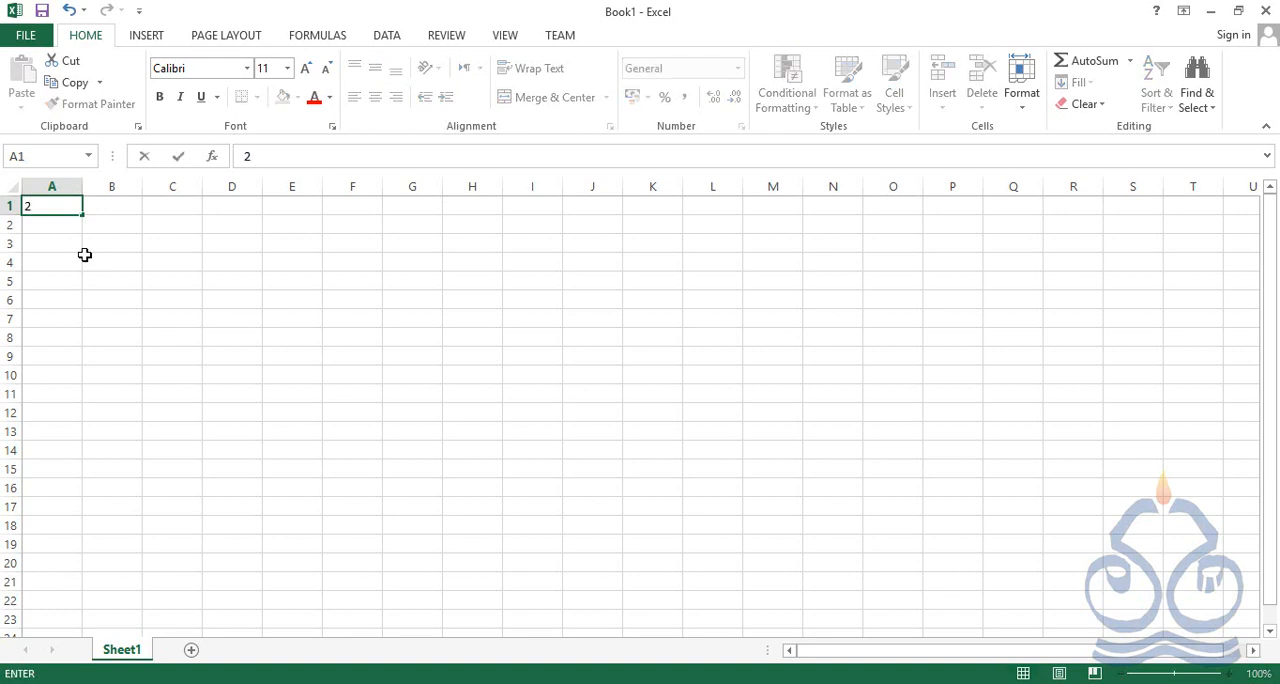
{"action": "key", "text": "Tab"}
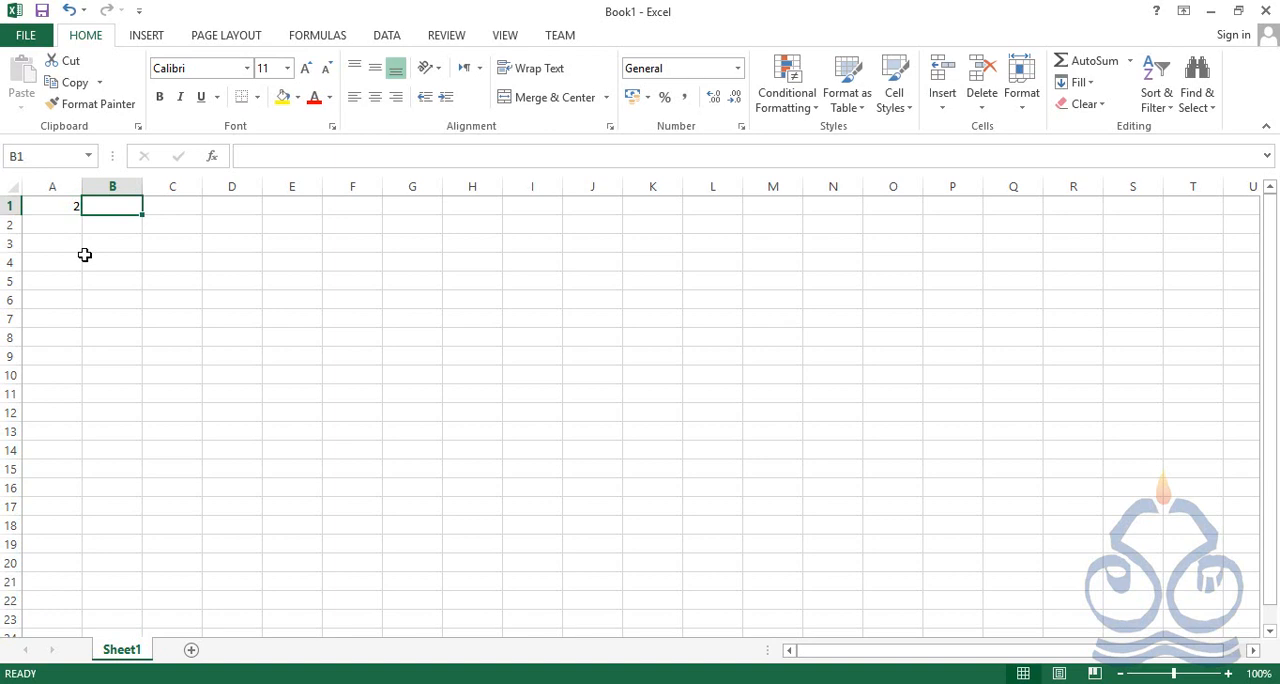
{"action": "type", "text": "Time"}
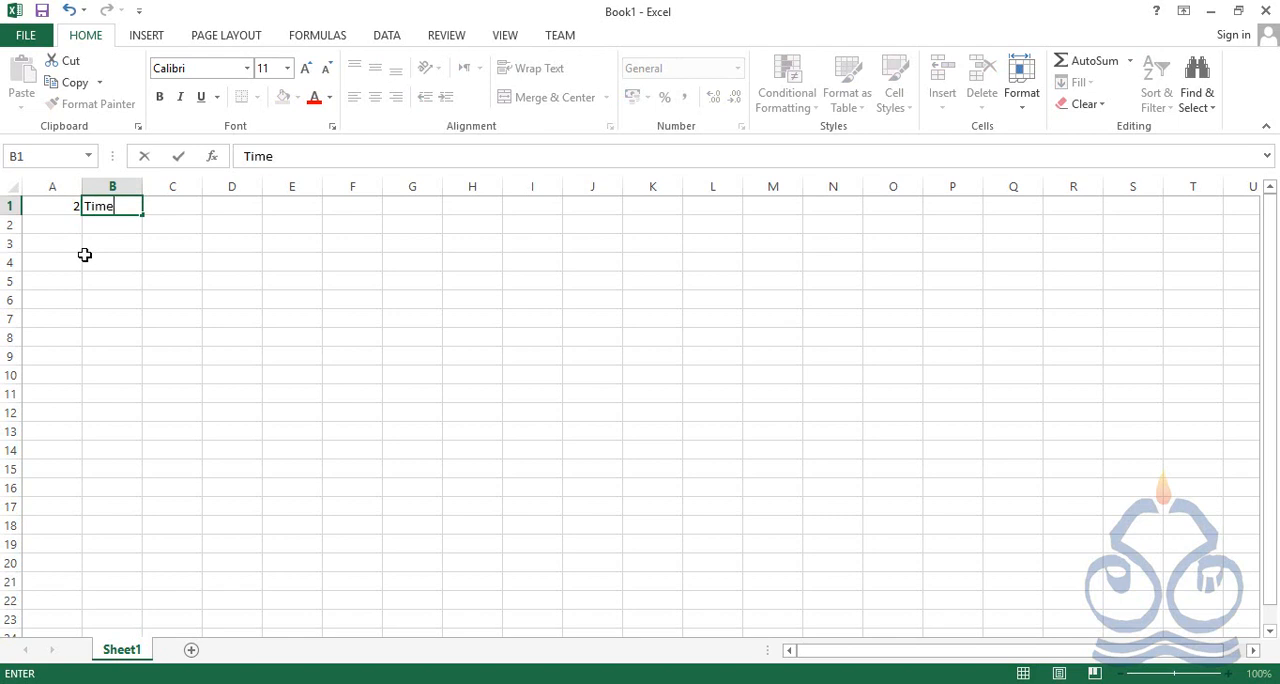
{"action": "type", "text": "s Table"}
{"action": "key", "text": "Return"}
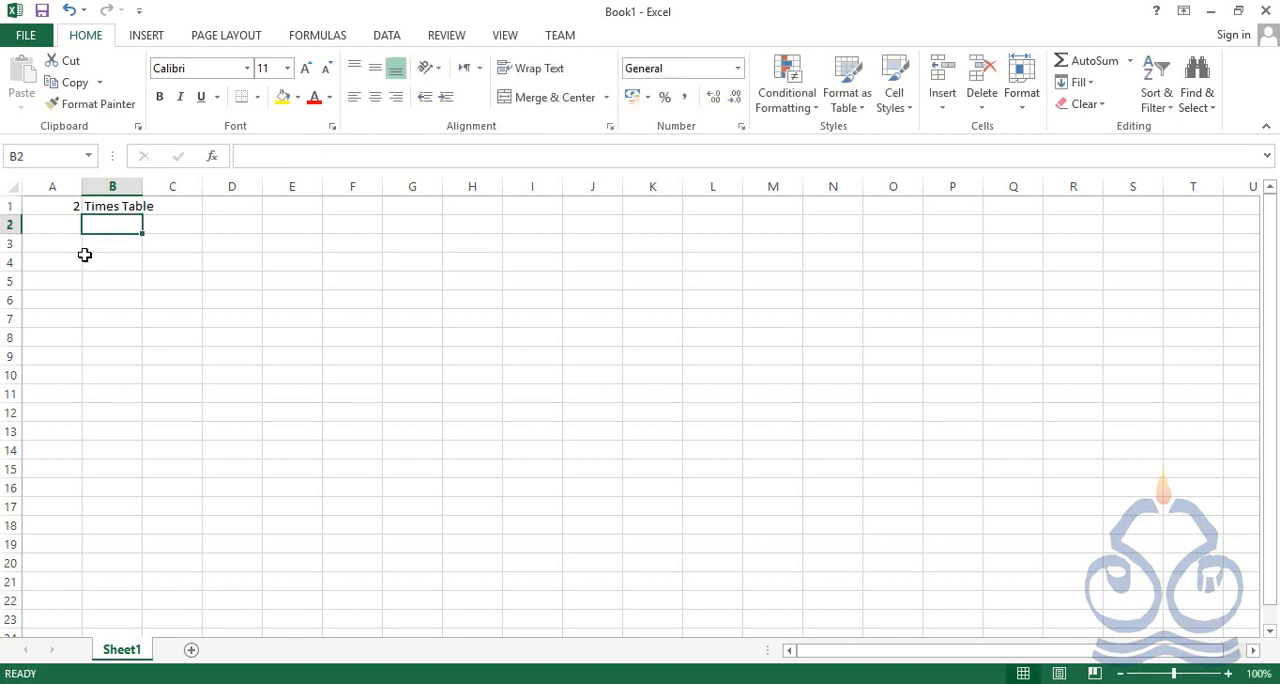
{"action": "double_click", "coordinate": [142, 188]}
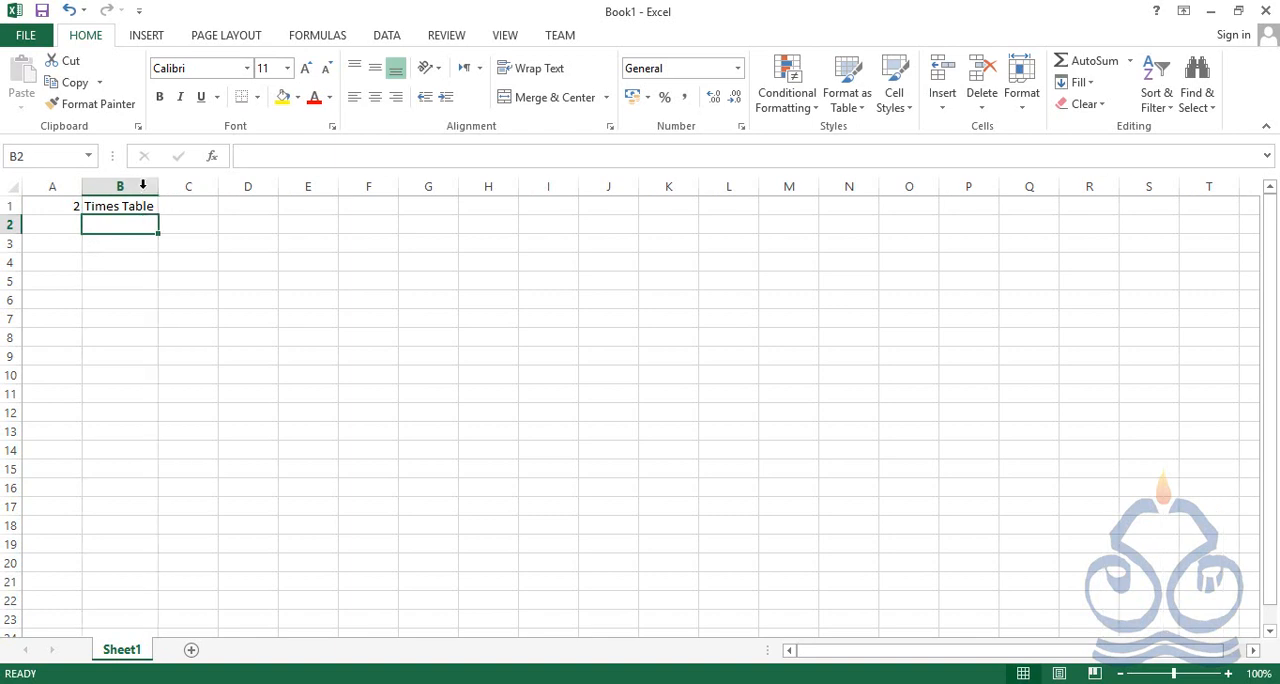
Enter 1 in A3 and 2 in A4, and fill the number series down to 10 in A12
{"action": "left_click", "coordinate": [66, 241]}
{"action": "type", "text": "1"}
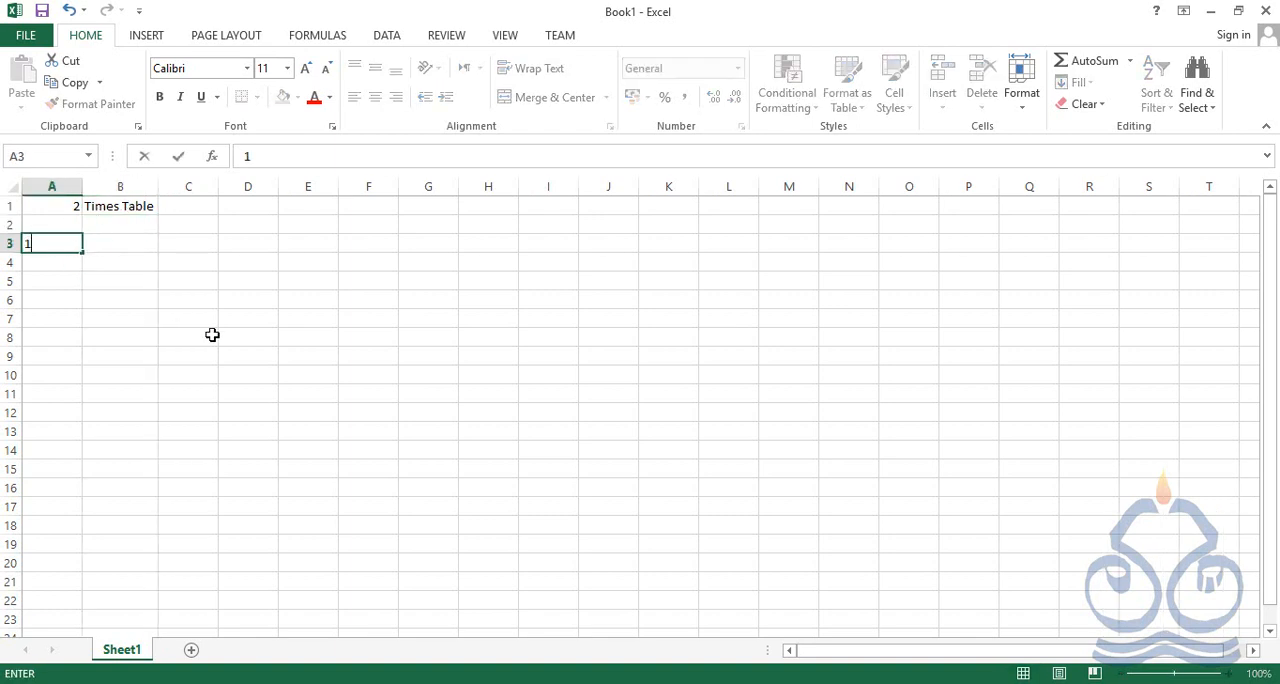
{"action": "key", "text": "Return"}
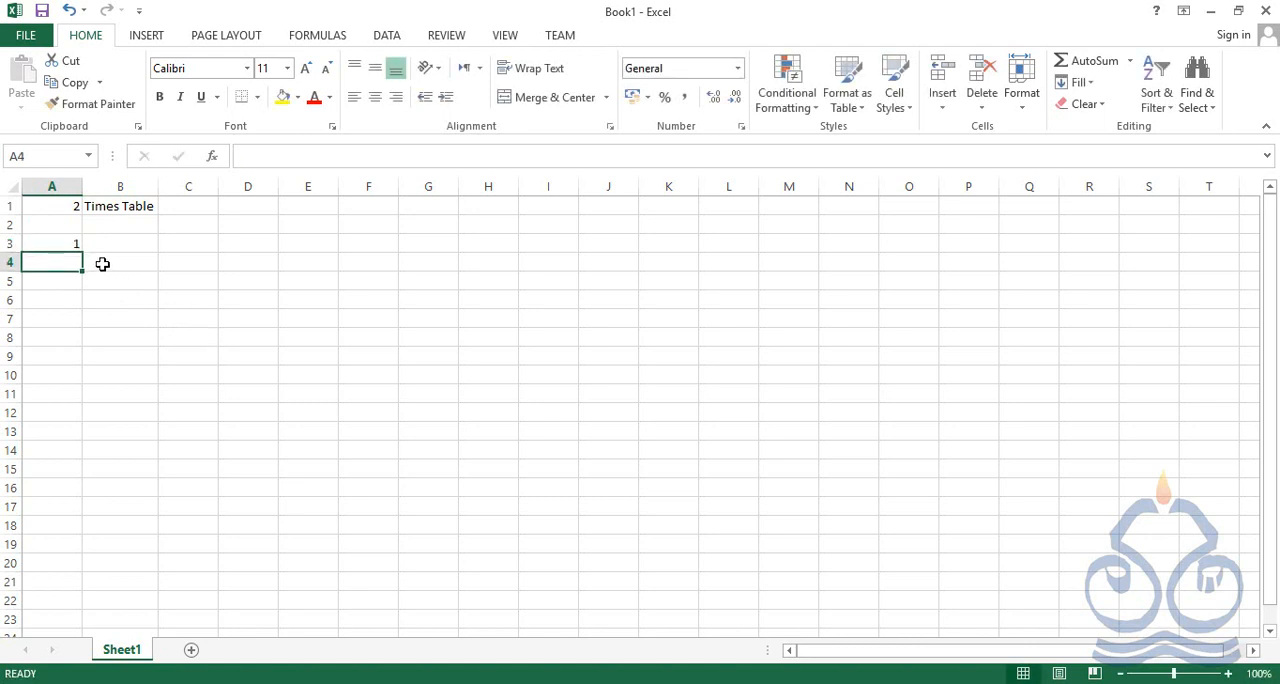
{"action": "type", "text": "2"}
{"action": "key", "text": "Return"}
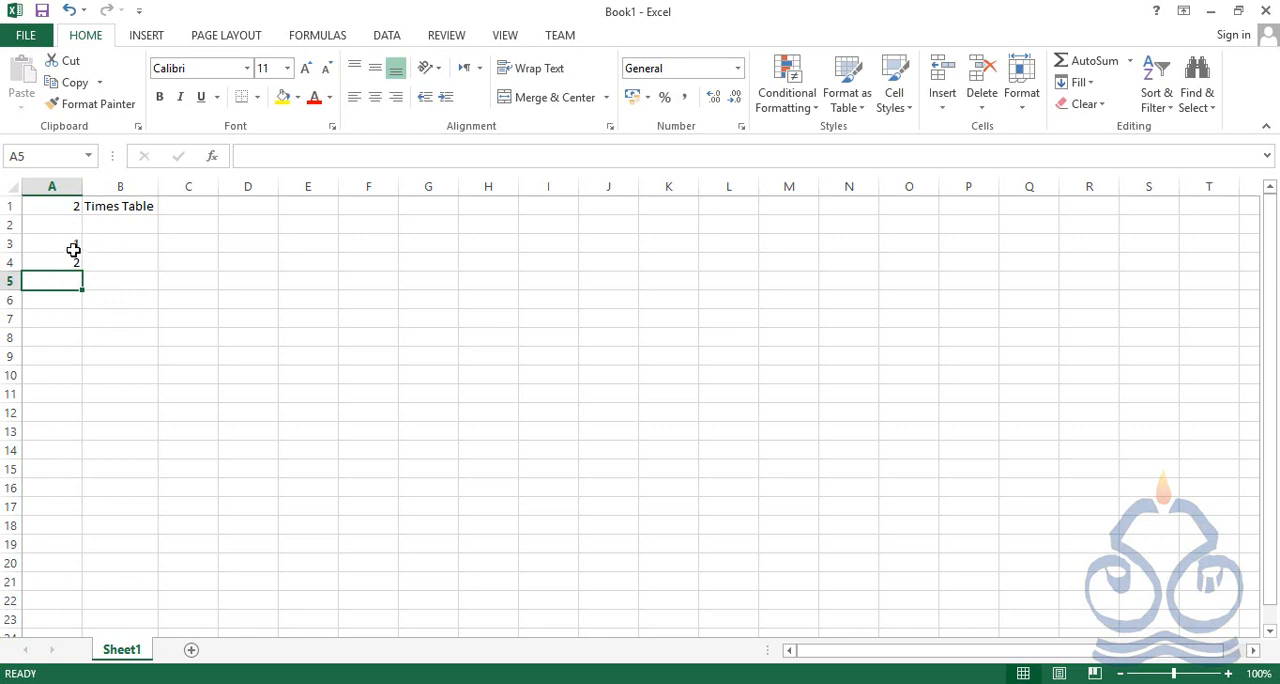
{"action": "left_click_drag", "start_coordinate": [74, 245], "coordinate": [75, 262]}
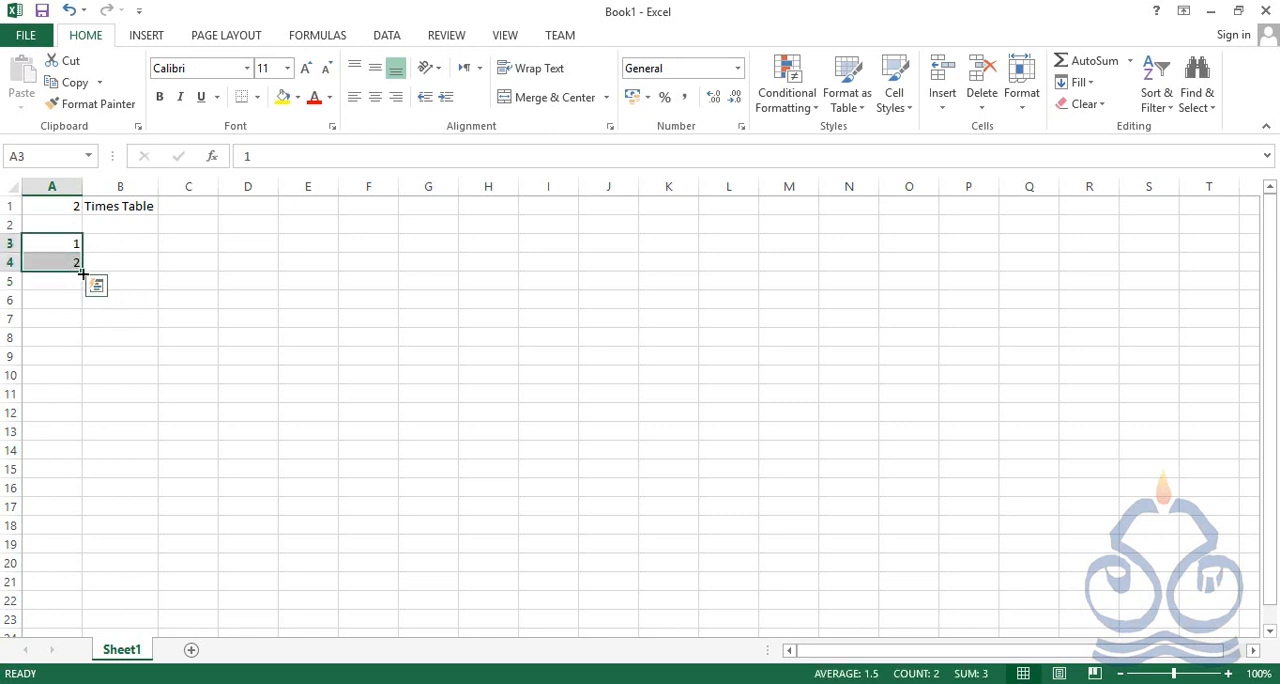
{"action": "left_click_drag", "start_coordinate": [83, 273], "coordinate": [80, 415]}
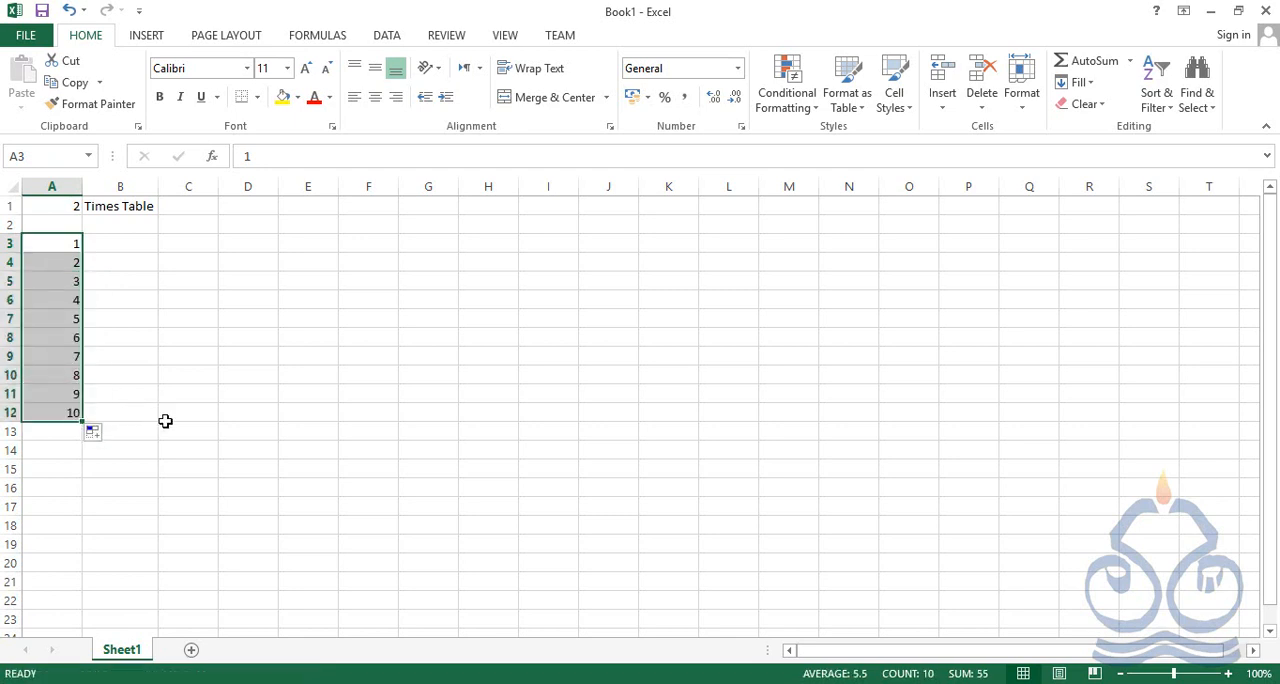
Examine the empty answer cells from B3 to B7 and the two cells for the first multiplication, A1 and A3
{"action": "left_click", "coordinate": [138, 244]}
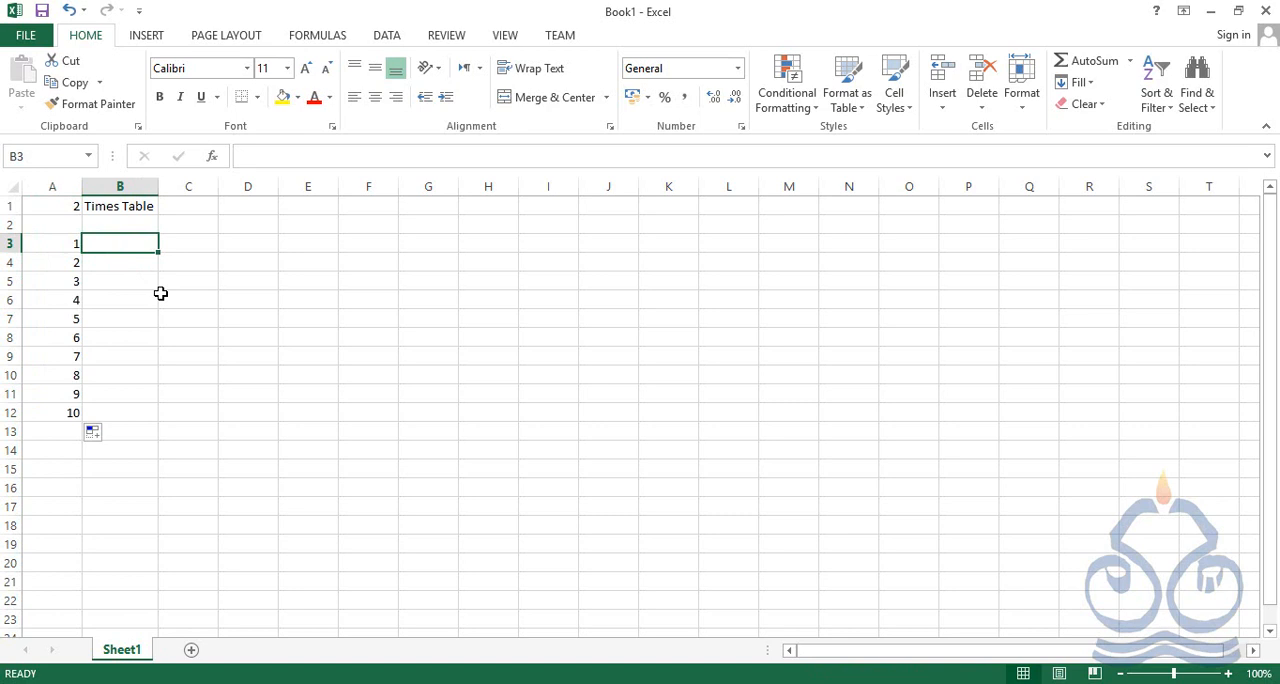
{"action": "left_click", "coordinate": [107, 263]}
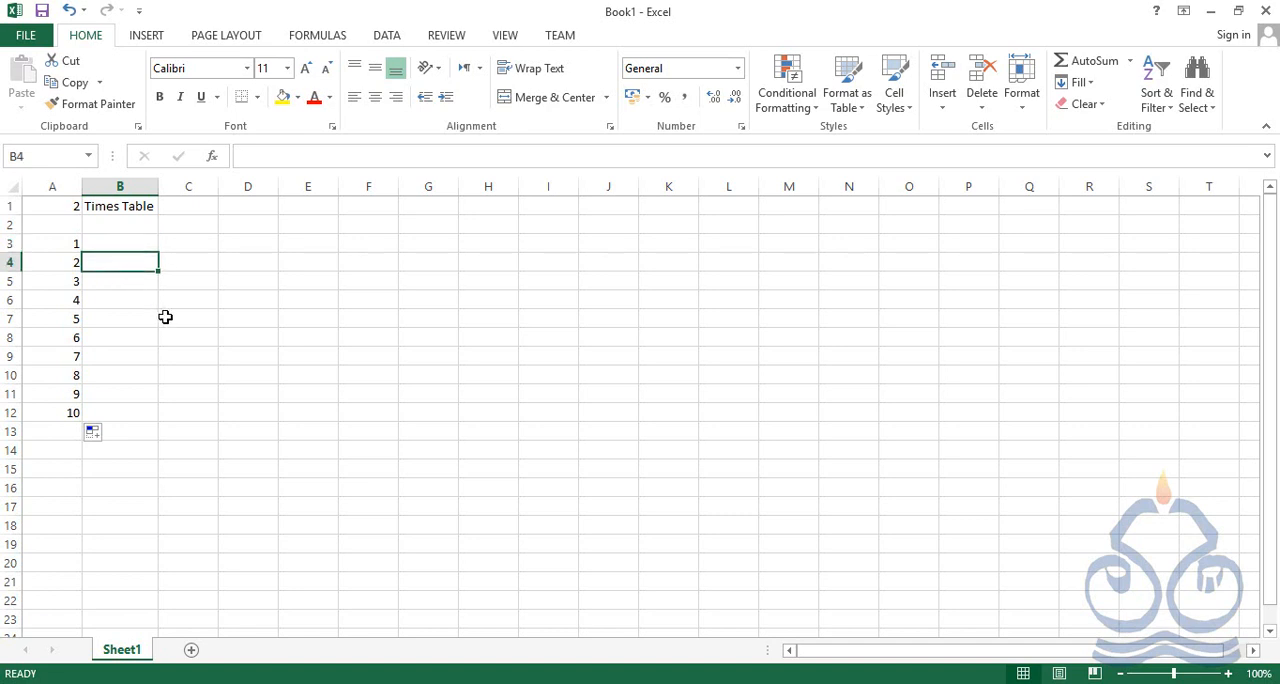
{"action": "key", "text": "Down"}
{"action": "key", "text": "Down"}
{"action": "key", "text": "Down"}
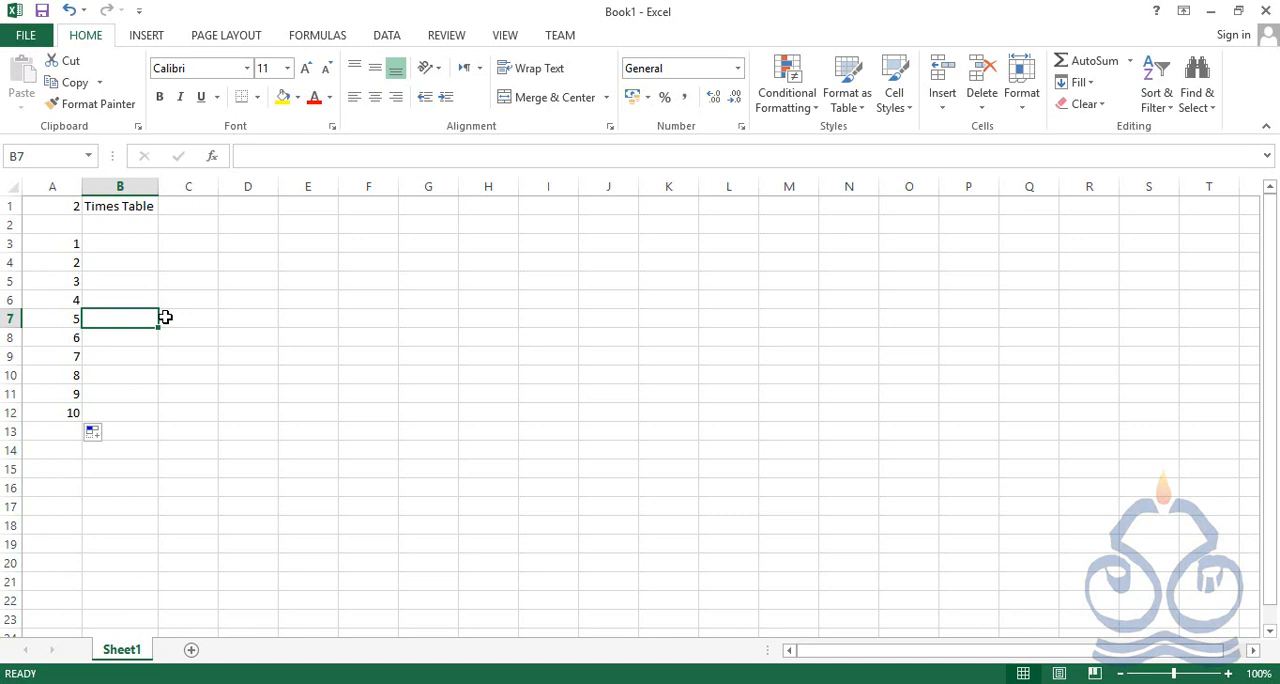
{"action": "key", "text": "Up"}
{"action": "key", "text": "Up"}
{"action": "key", "text": "Up"}
{"action": "key", "text": "Up"}
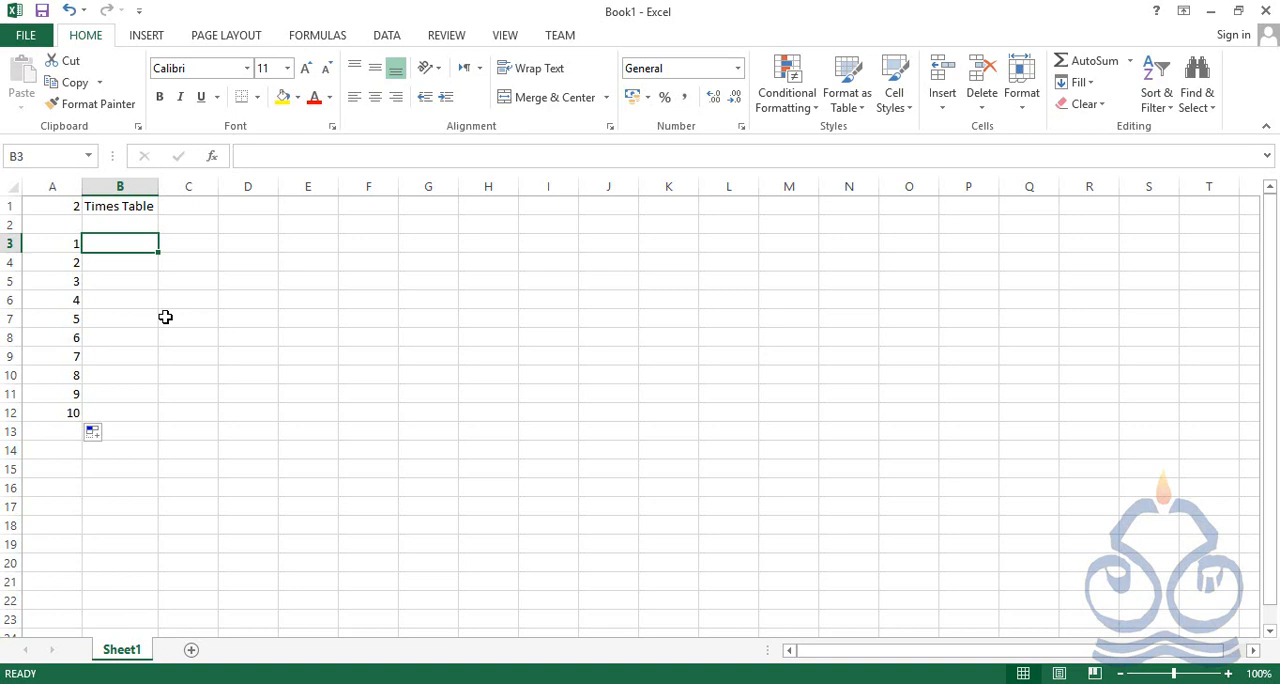
{"action": "left_click", "coordinate": [57, 206]}
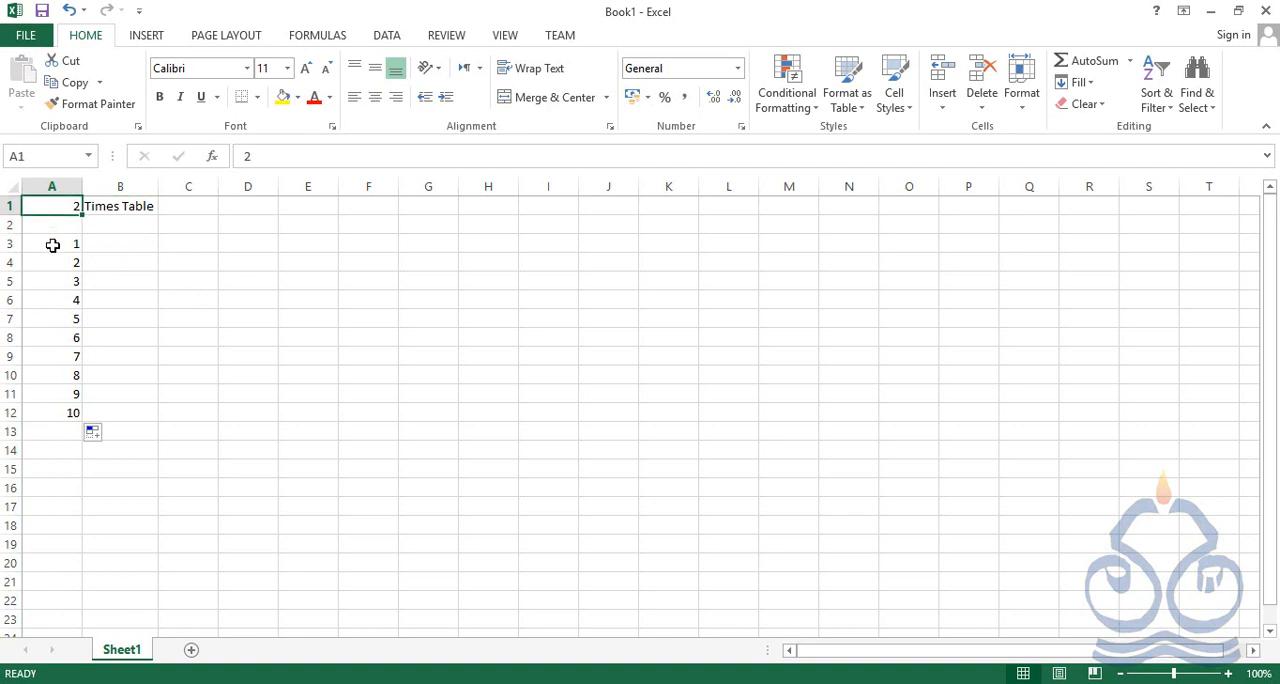
{"action": "left_click", "coordinate": [53, 245]}
Enter the formula =A1*A3 in B3 to multiply the table number by the first multiplier
{"action": "left_click", "coordinate": [126, 245]}
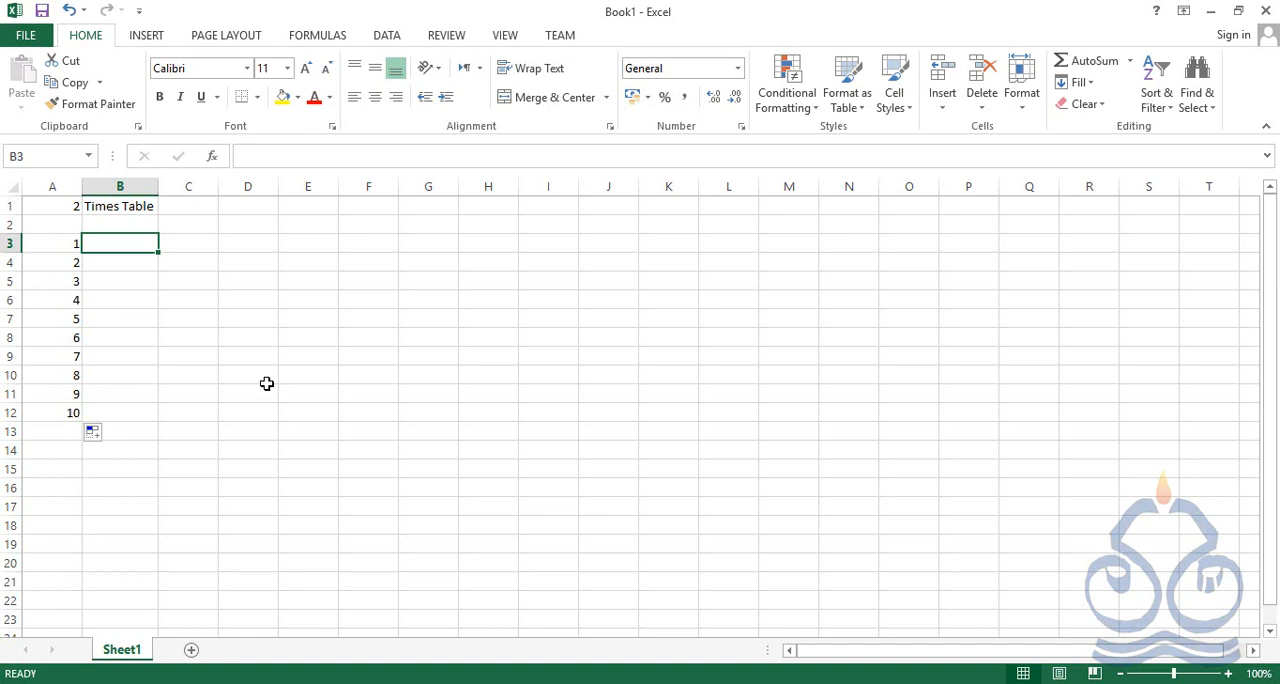
{"action": "type", "text": "="}
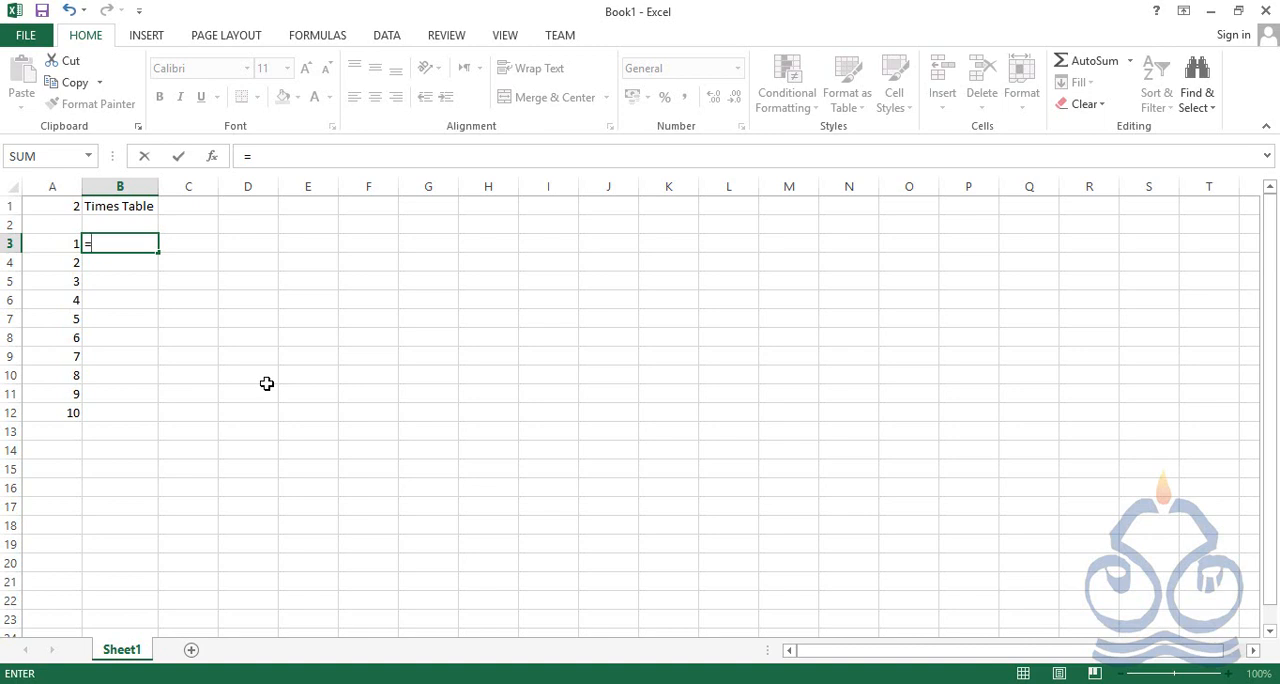
{"action": "left_click", "coordinate": [65, 206]}
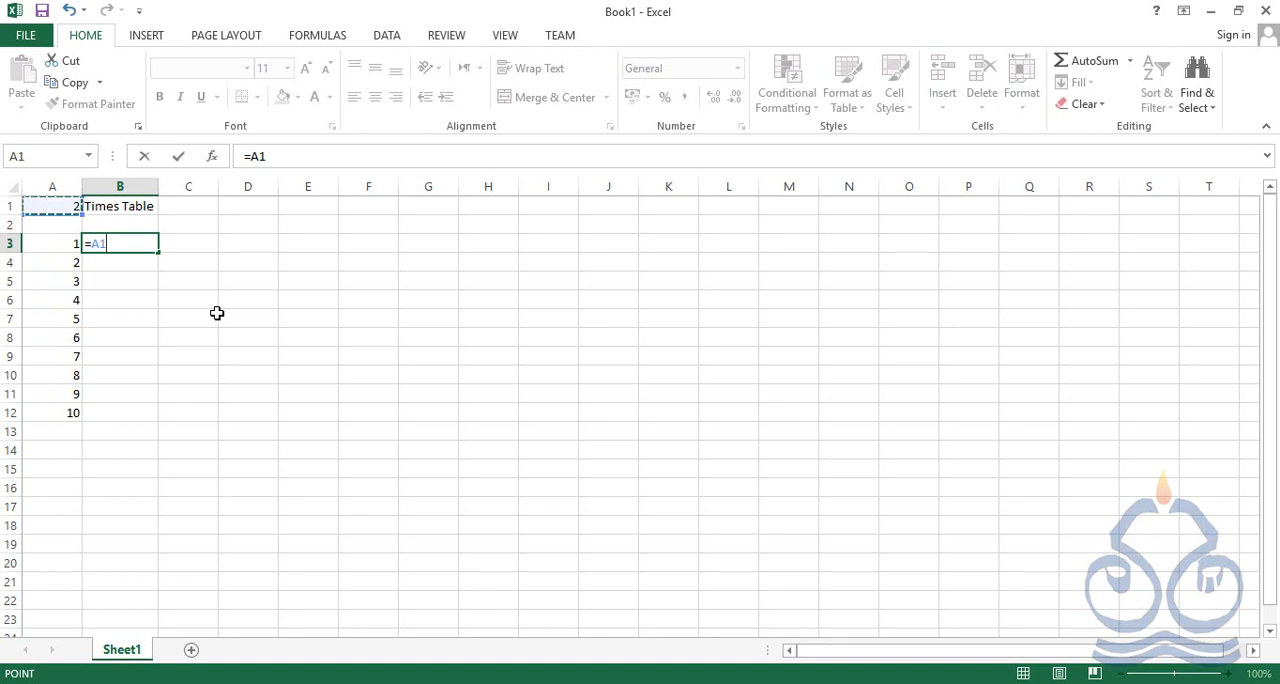
{"action": "type", "text": "*"}
{"action": "left_click", "coordinate": [58, 245]}
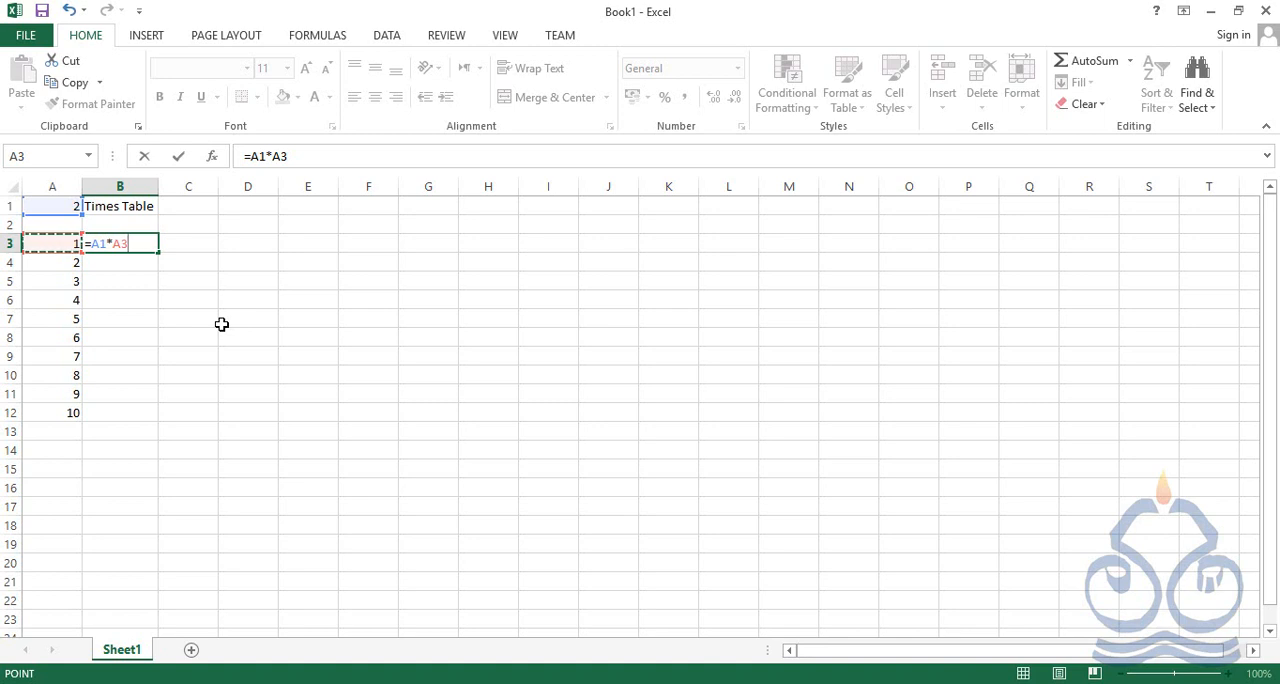
{"action": "key", "text": "Return"}
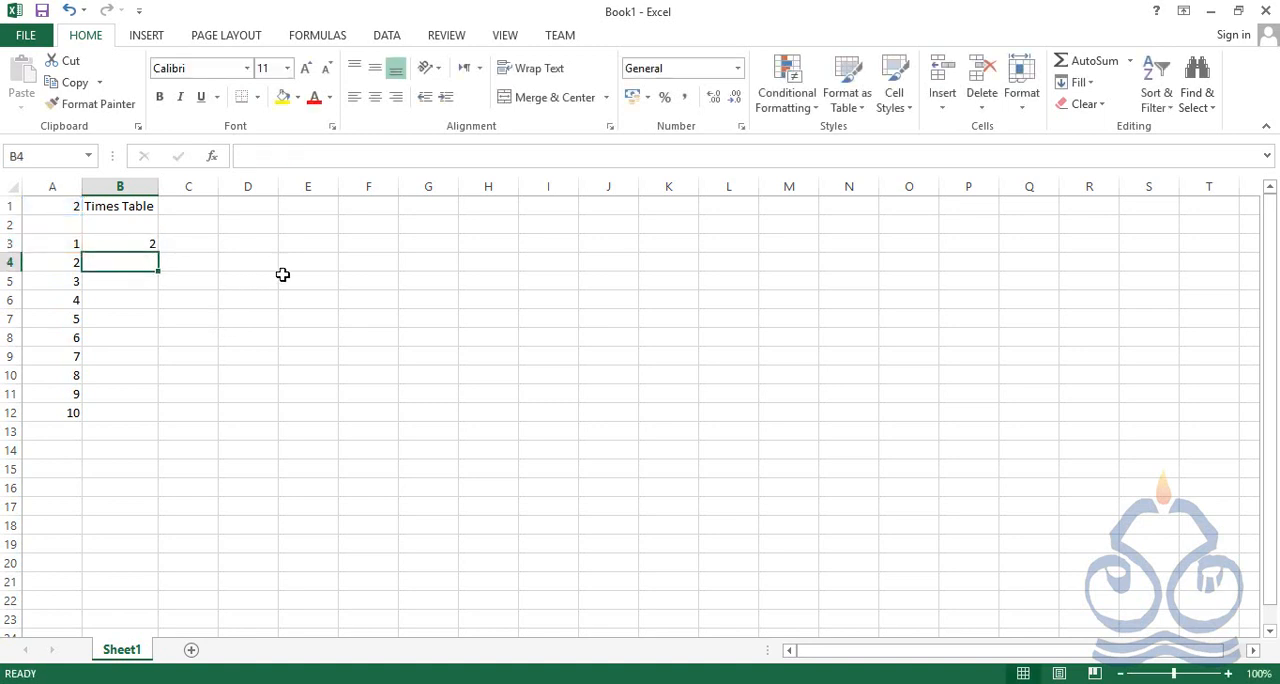
Copy the formula in B3 into B4
{"action": "left_click", "coordinate": [148, 245]}
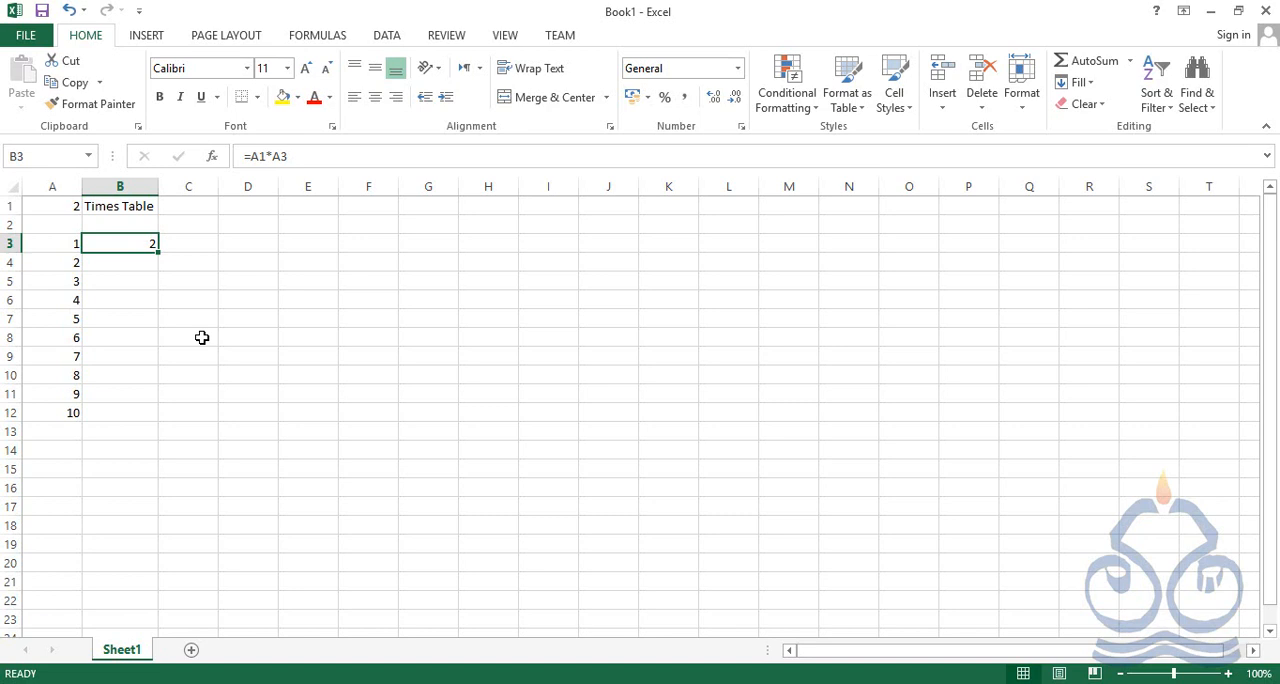
{"action": "key", "text": "ctrl+c"}
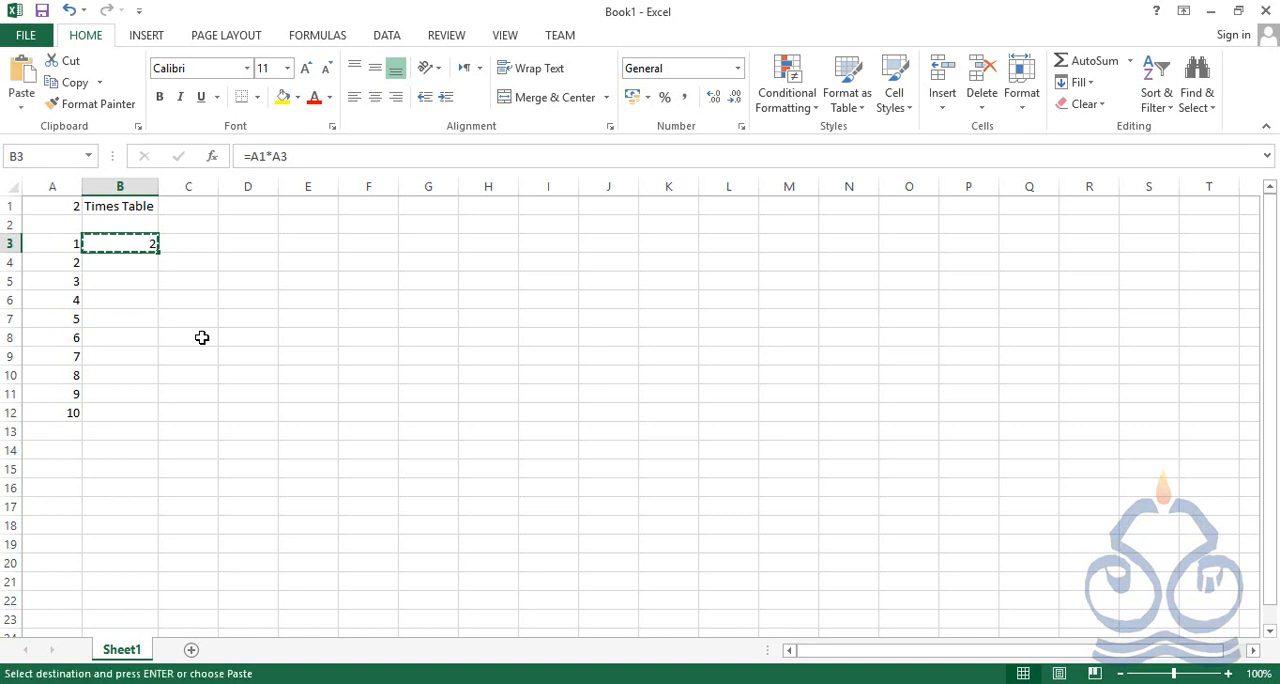
{"action": "key", "text": "Down"}
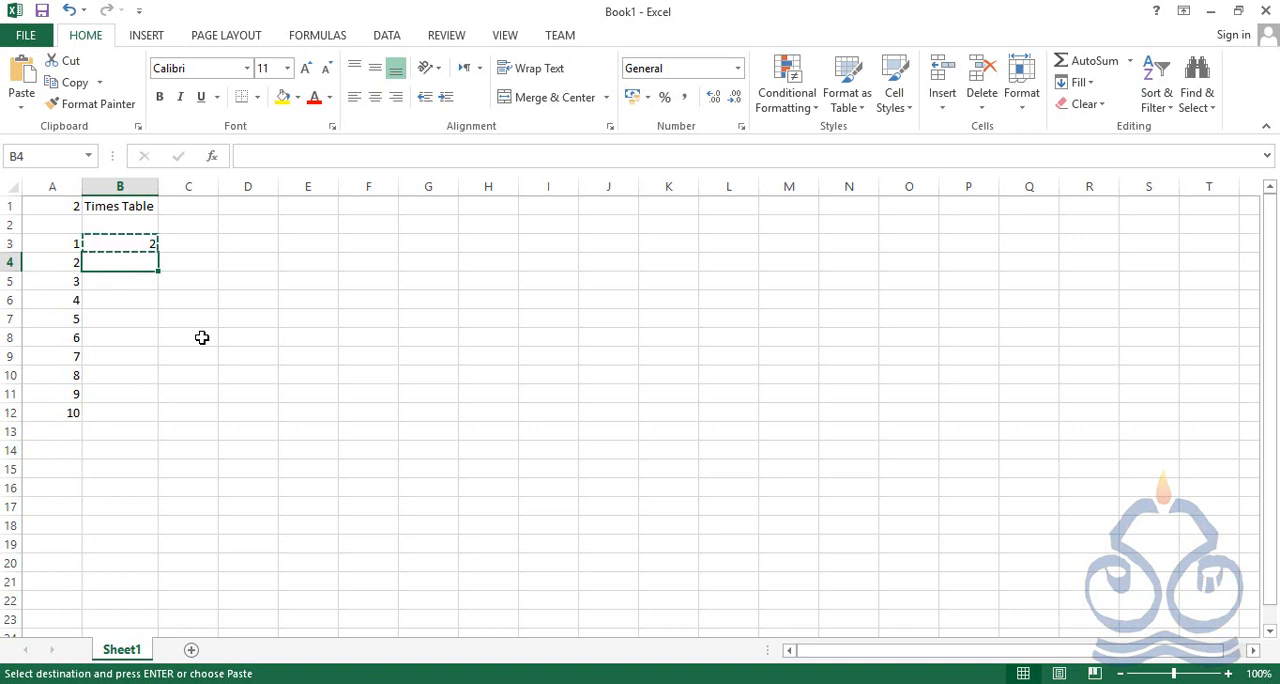
{"action": "key", "text": "ctrl+v"}
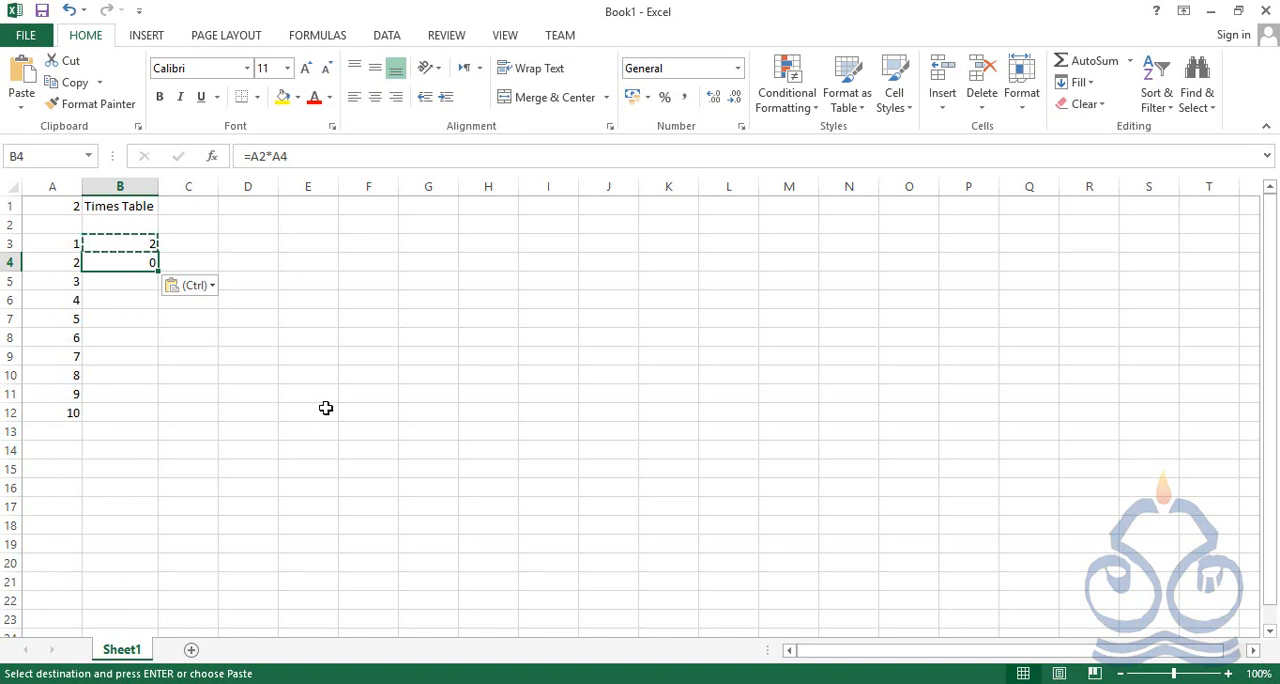
{"action": "key", "text": "Escape"}
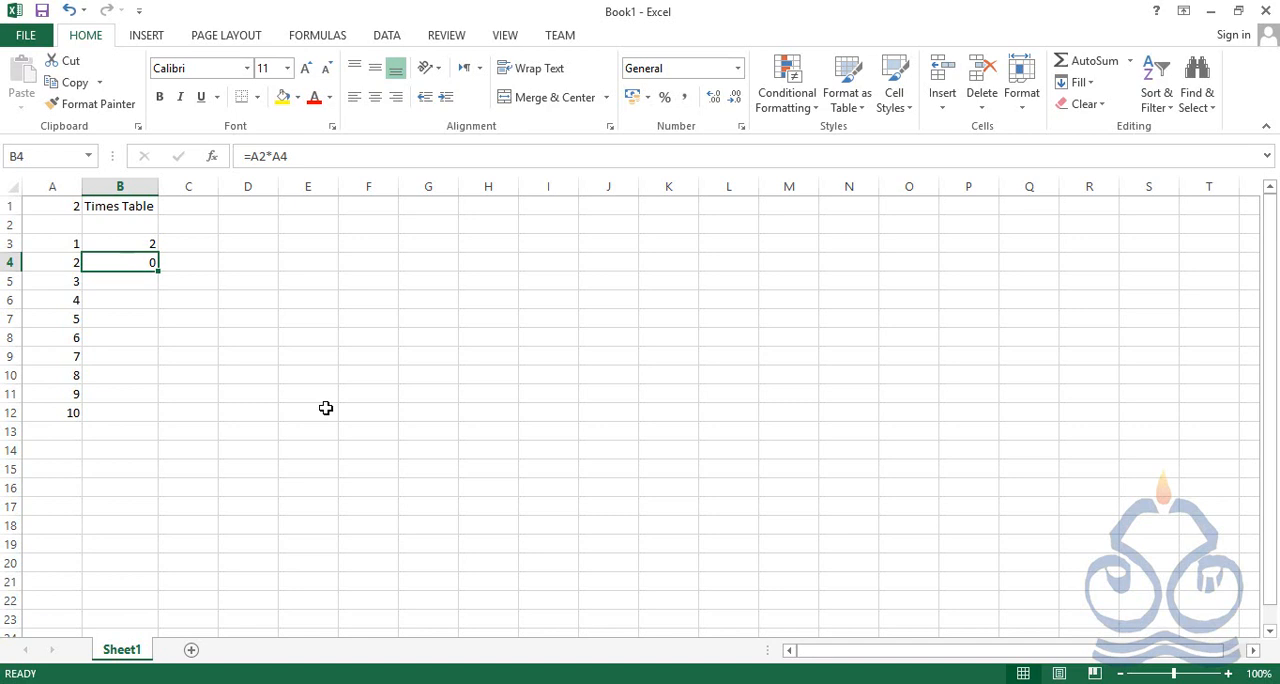
Compare the formulas in B3 and B4, and trace the distance from formula cell B3 to A3 and A1
{"action": "key", "text": "Up"}
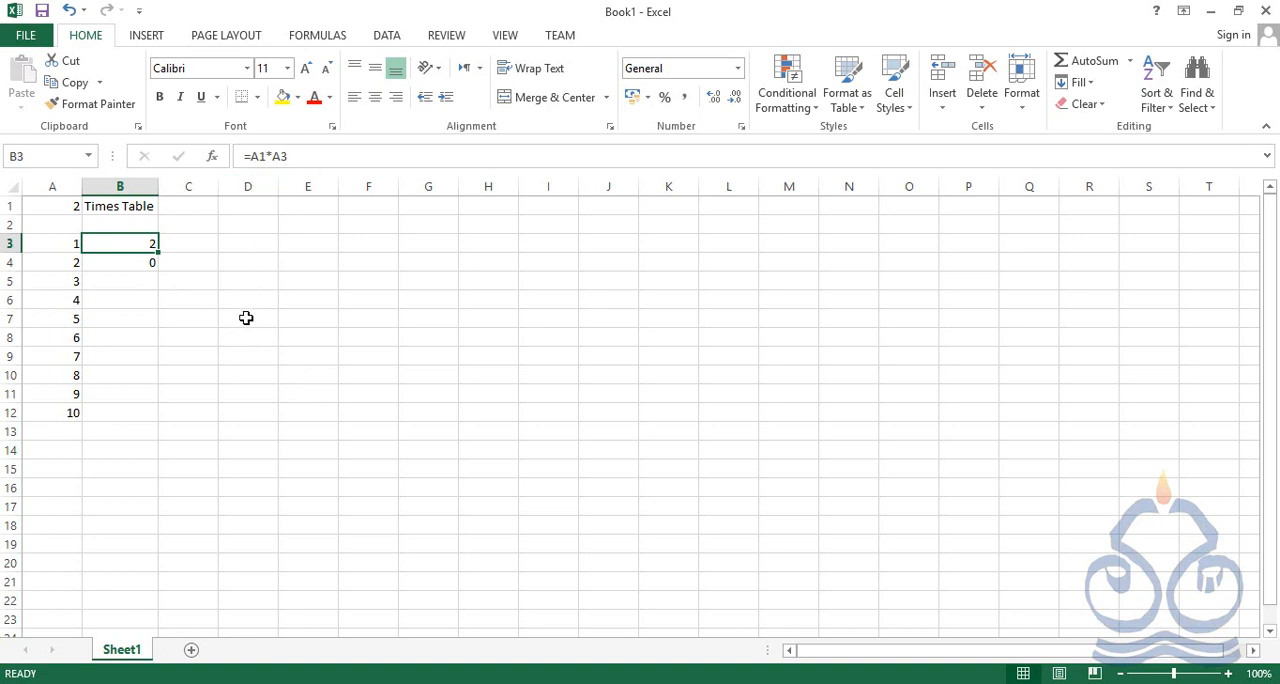
{"action": "key", "text": "Down"}
{"action": "key", "text": "Up"}
{"action": "key", "text": "Left"}
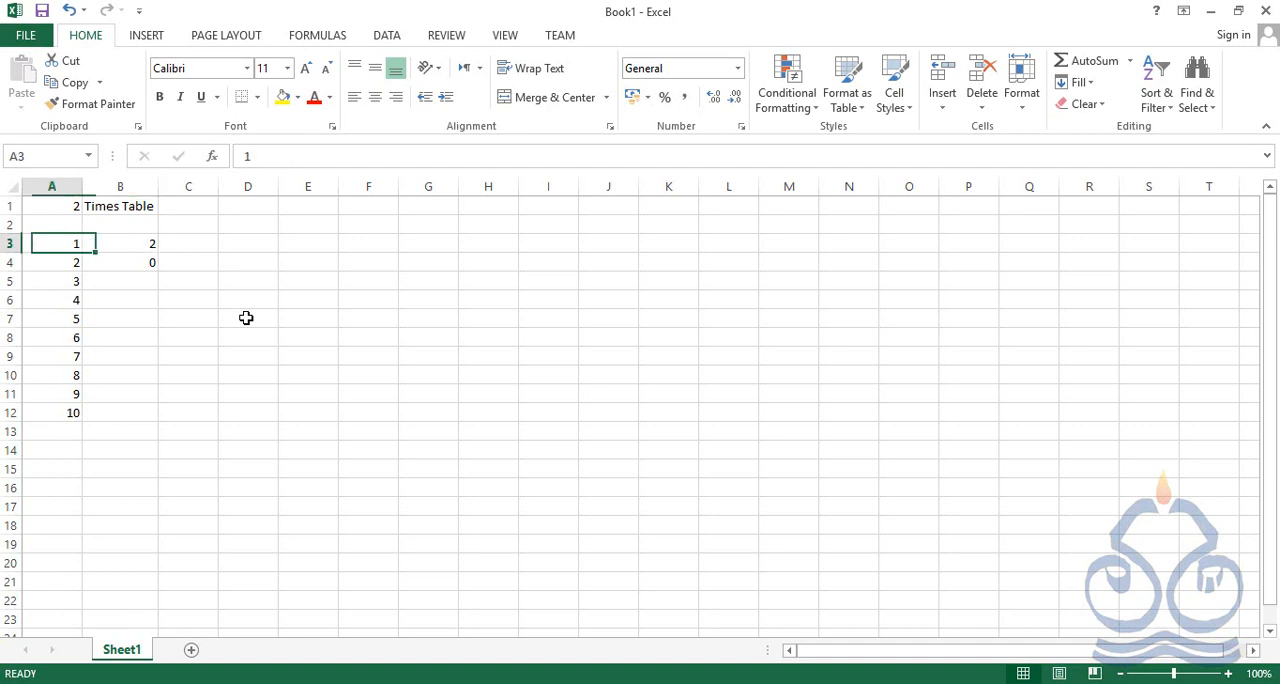
{"action": "key", "text": "Up"}
{"action": "key", "text": "Up"}
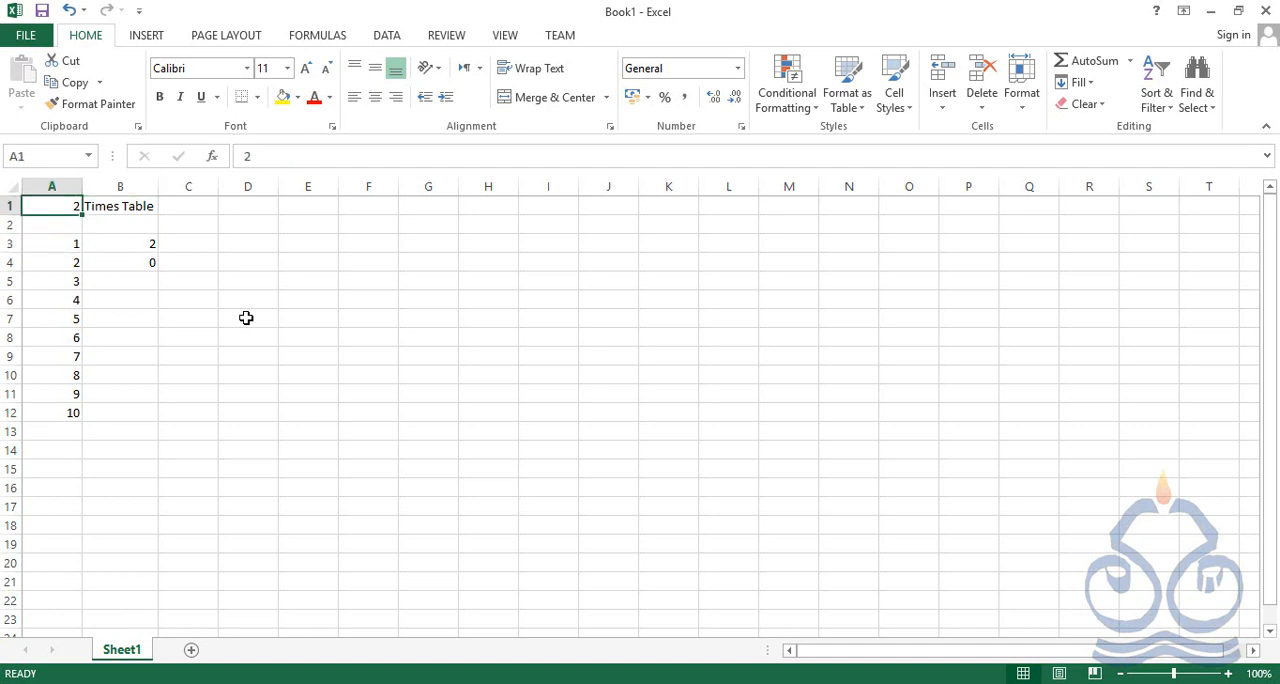
{"action": "key", "text": "Down"}
{"action": "key", "text": "Down"}
{"action": "key", "text": "Right"}
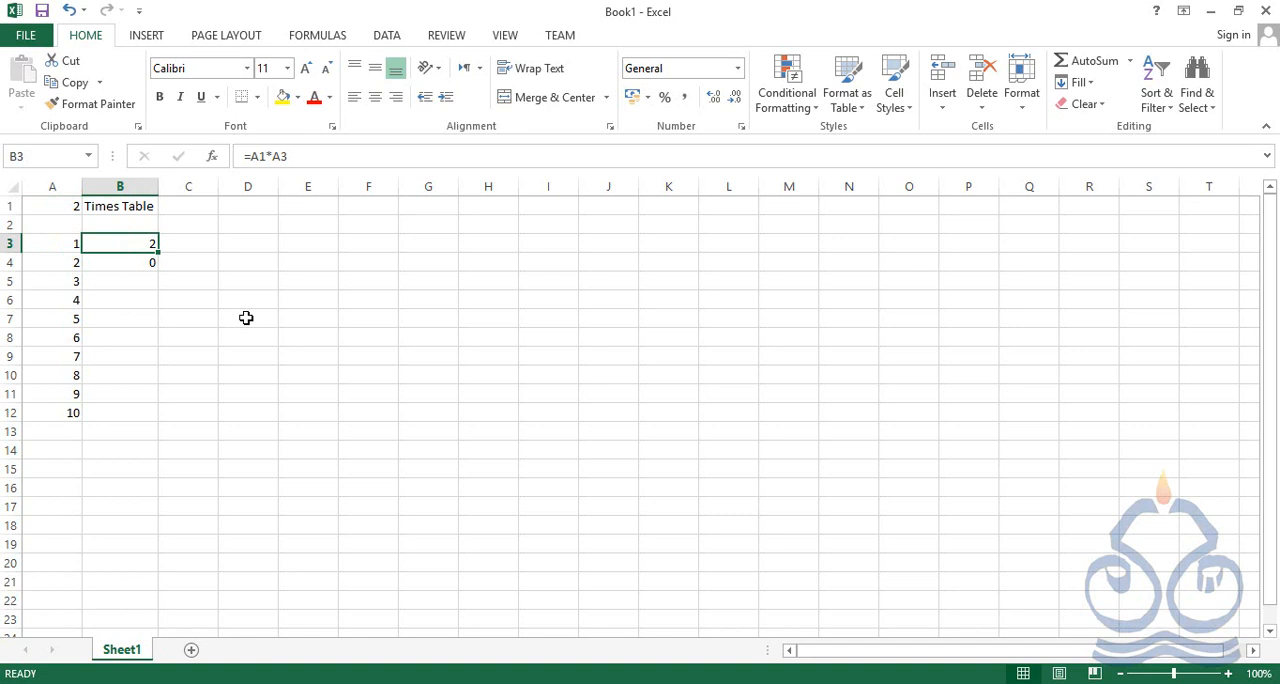
{"action": "key", "text": "Left"}
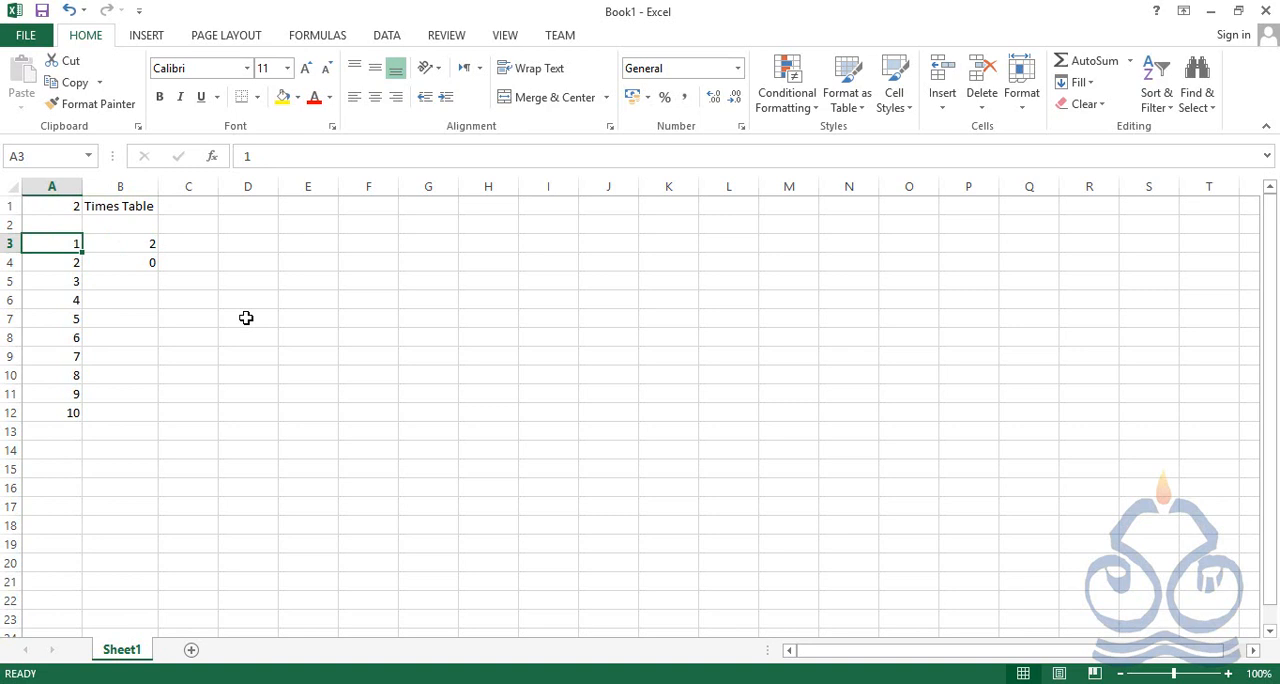
{"action": "key", "text": "Up"}
{"action": "key", "text": "Up"}
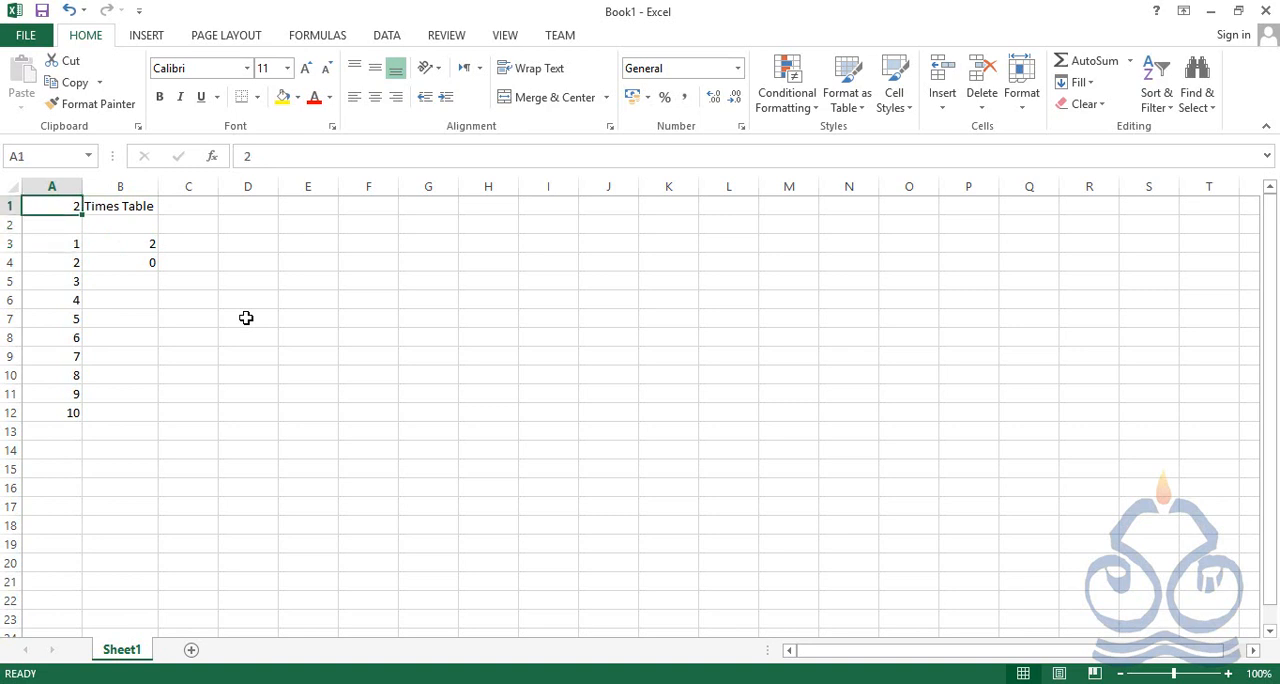
{"action": "key", "text": "Down"}
{"action": "key", "text": "Down"}
{"action": "key", "text": "Right"}
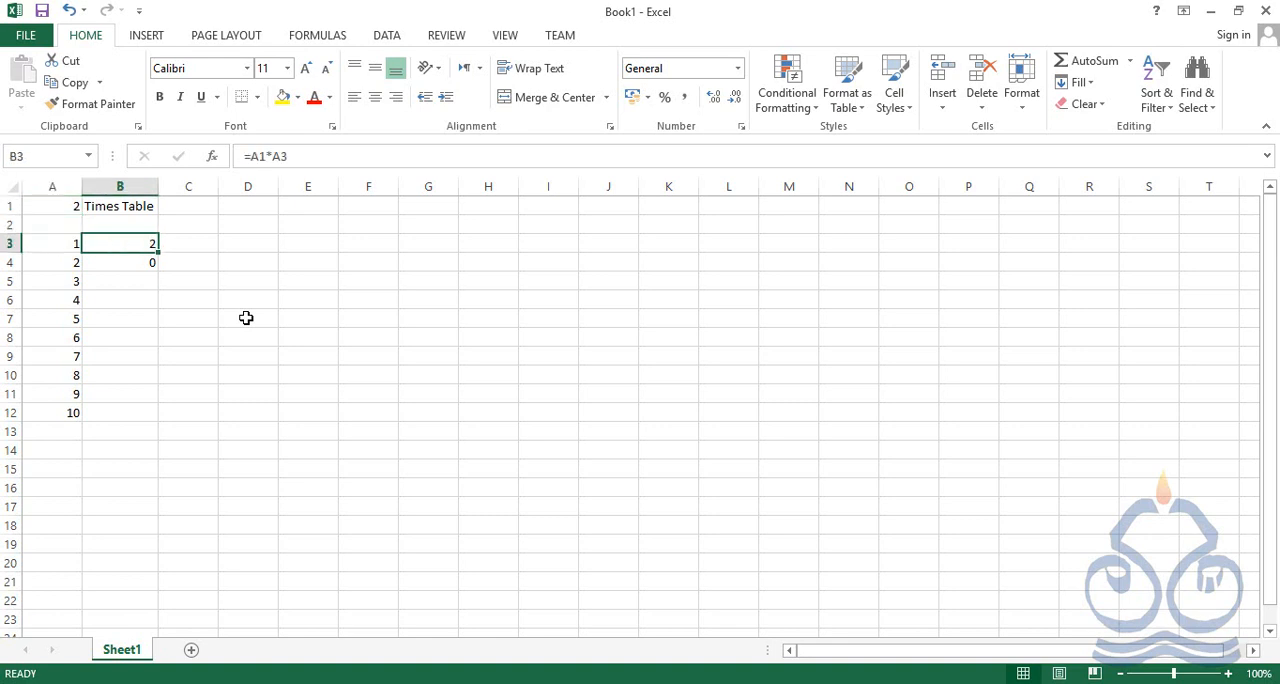
Check the copied formula in B4 and trace the distance from B4 up to A2, comparing it with A1
{"action": "key", "text": "Down"}
{"action": "key", "text": "Up"}
{"action": "key", "text": "Down"}
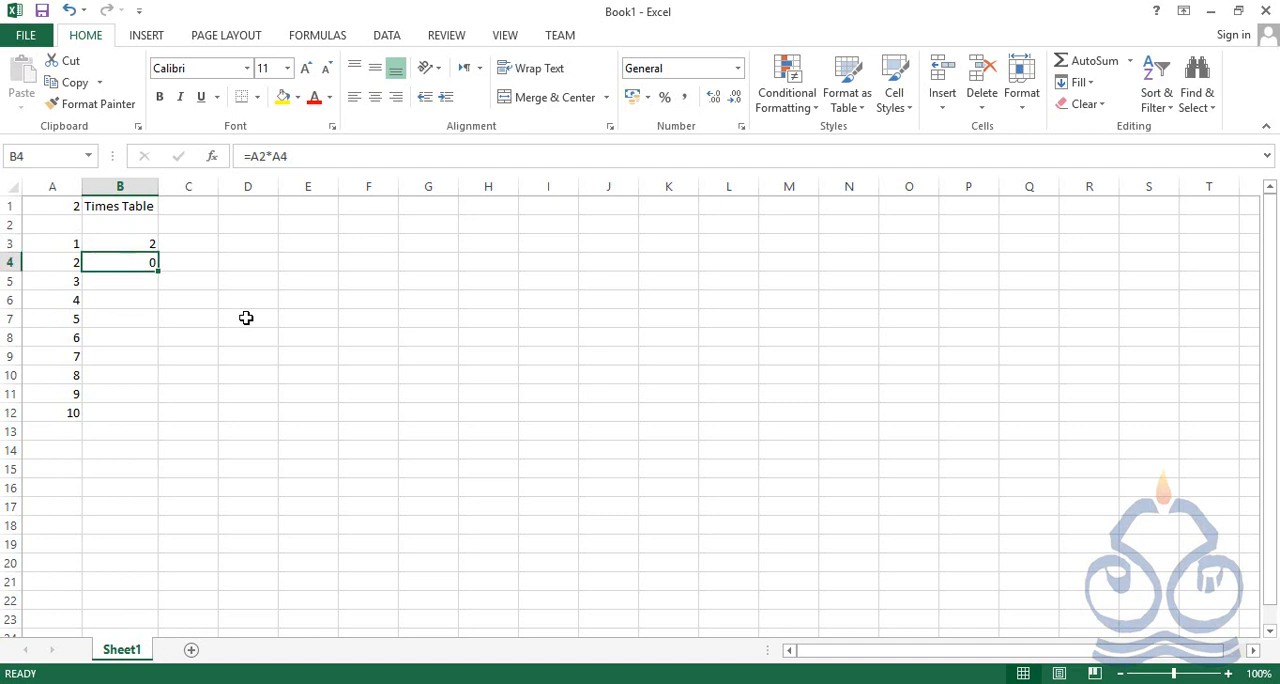
{"action": "key", "text": "Left"}
{"action": "key", "text": "Up"}
{"action": "key", "text": "Up"}
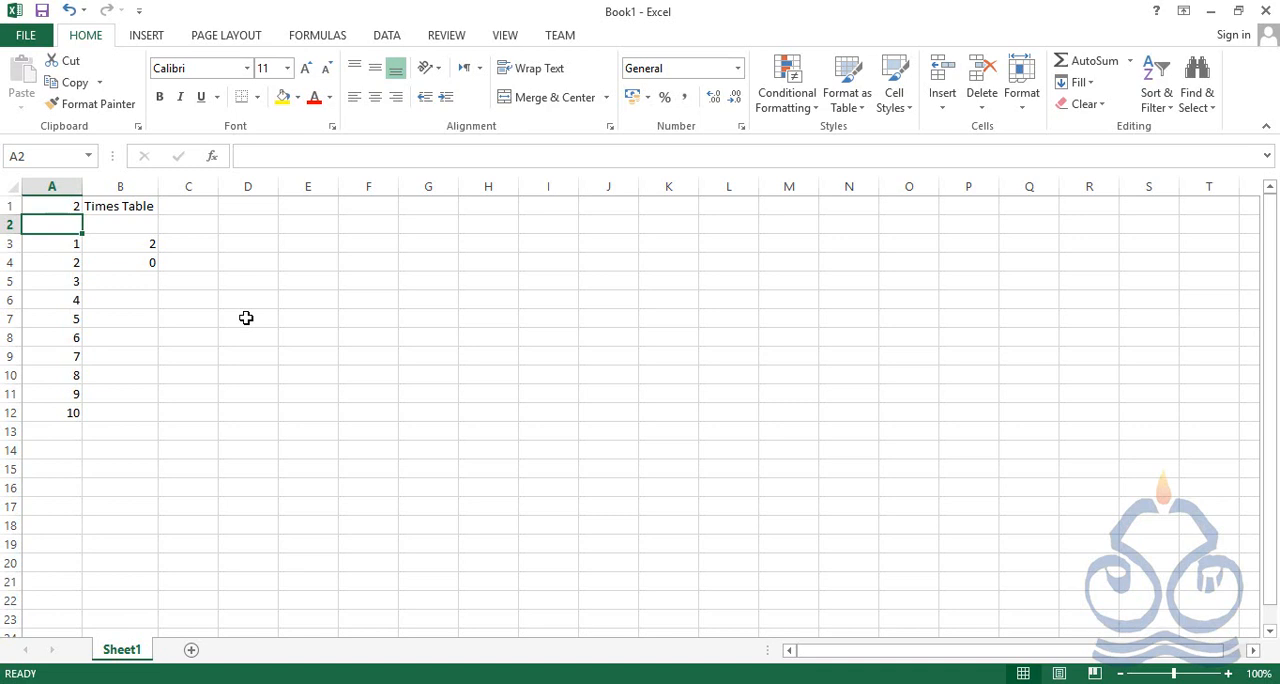
{"action": "key", "text": "Down"}
{"action": "key", "text": "Down"}
{"action": "key", "text": "Up"}
{"action": "key", "text": "Up"}
{"action": "key", "text": "Up"}
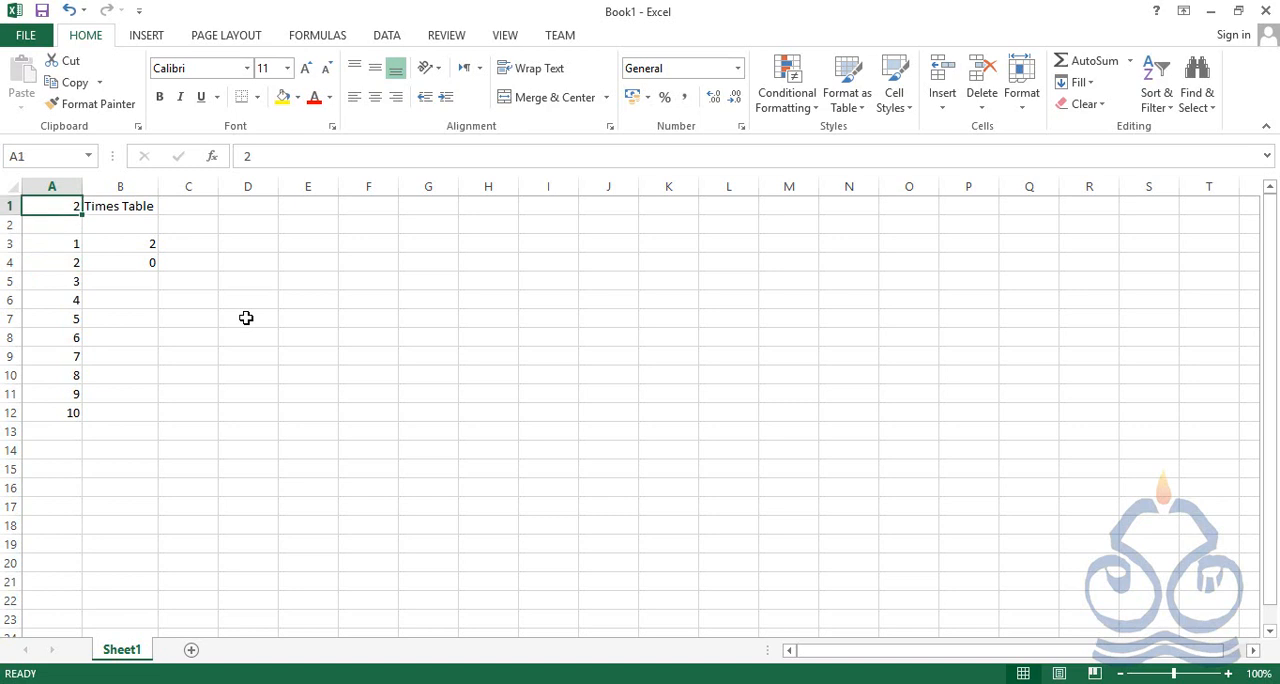
Compare the formulas in B3 and B4, and trace the B4 references through A4 and up to A2
{"action": "key", "text": "Down"}
{"action": "key", "text": "Down"}
{"action": "key", "text": "Right"}
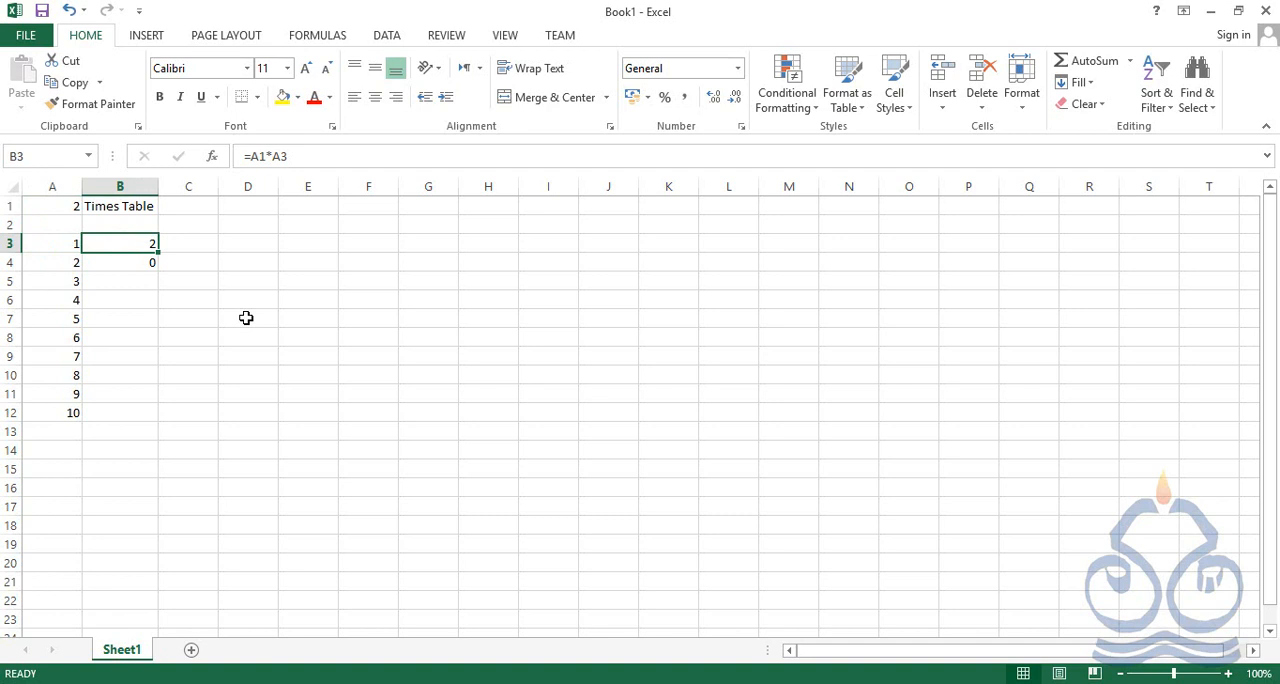
{"action": "key", "text": "Down"}
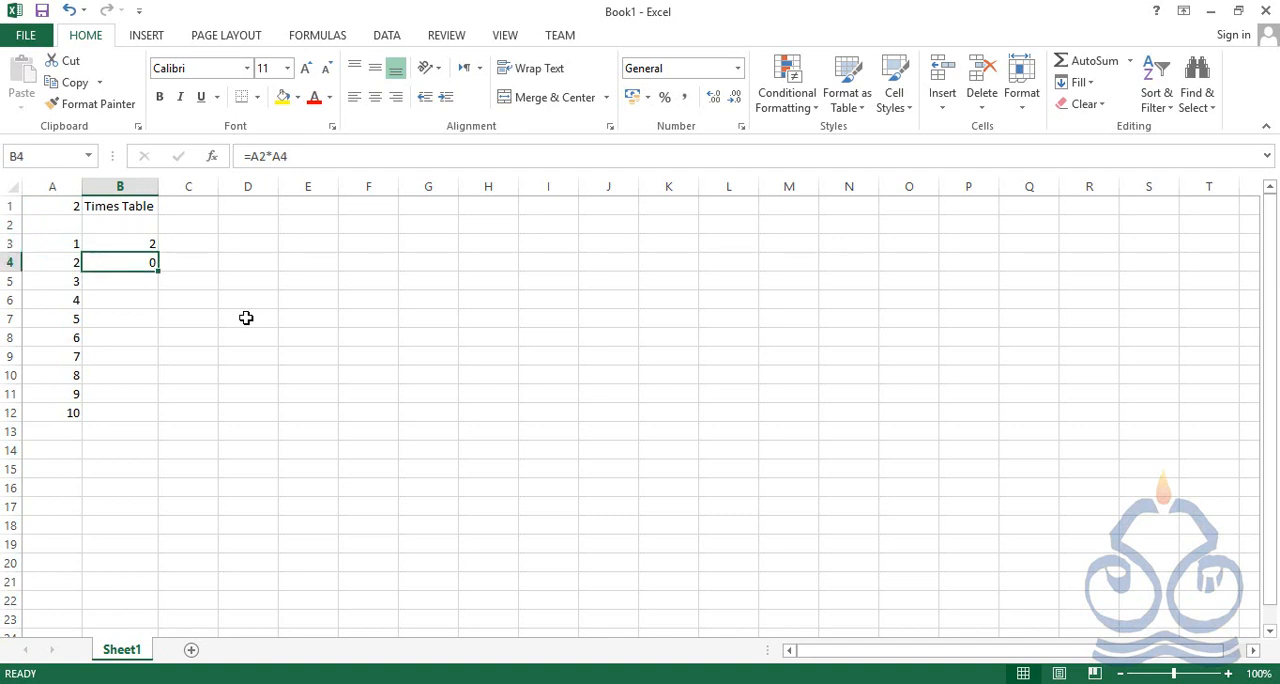
{"action": "key", "text": "Left"}
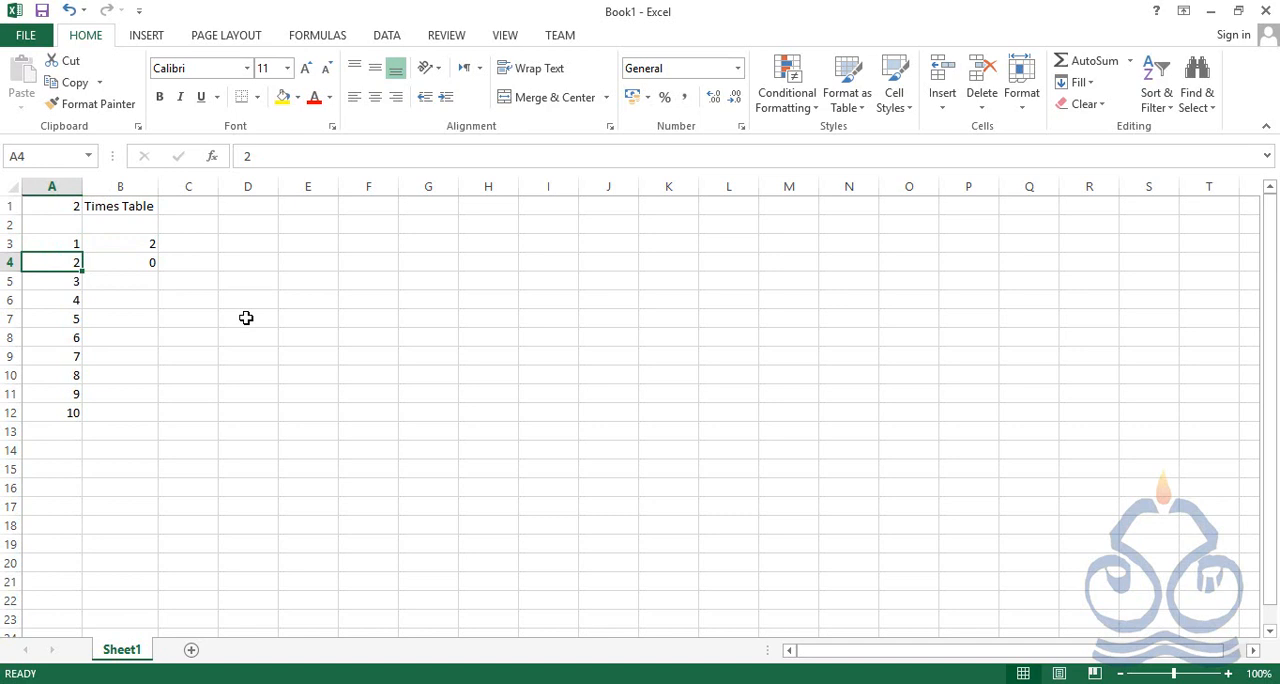
{"action": "key", "text": "Up"}
{"action": "key", "text": "Up"}
{"action": "key", "text": "Down"}
{"action": "key", "text": "Down"}
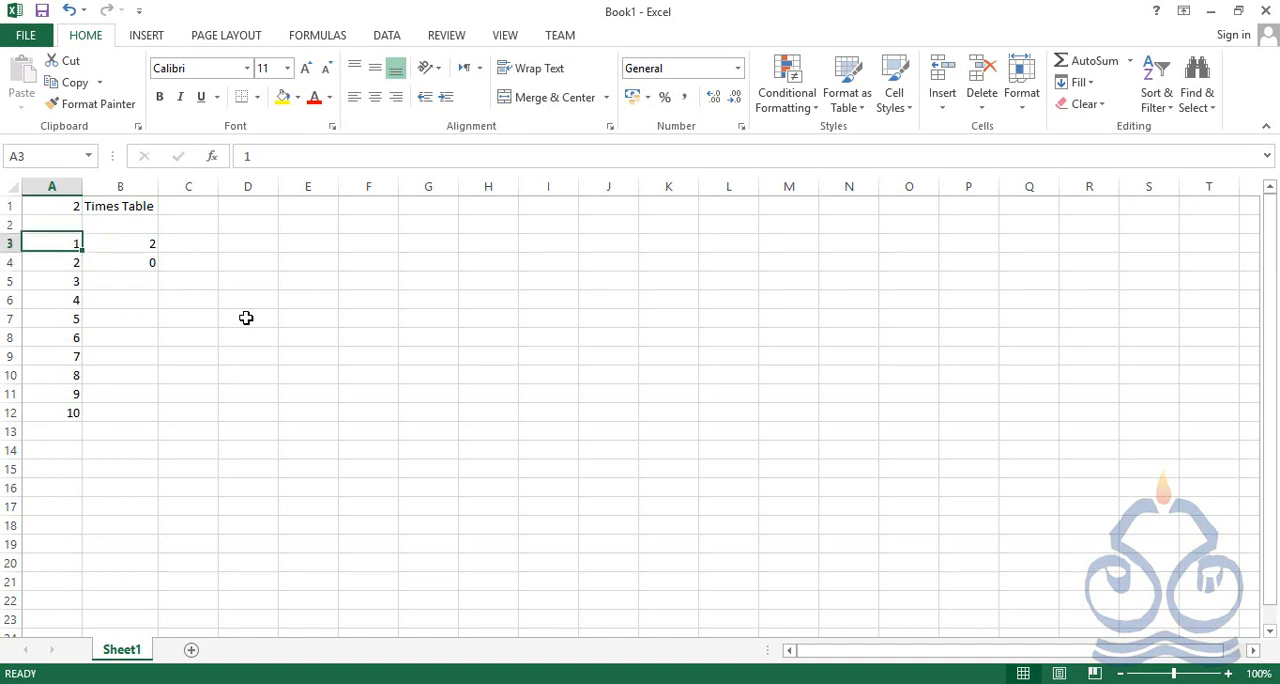
{"action": "key", "text": "Right"}
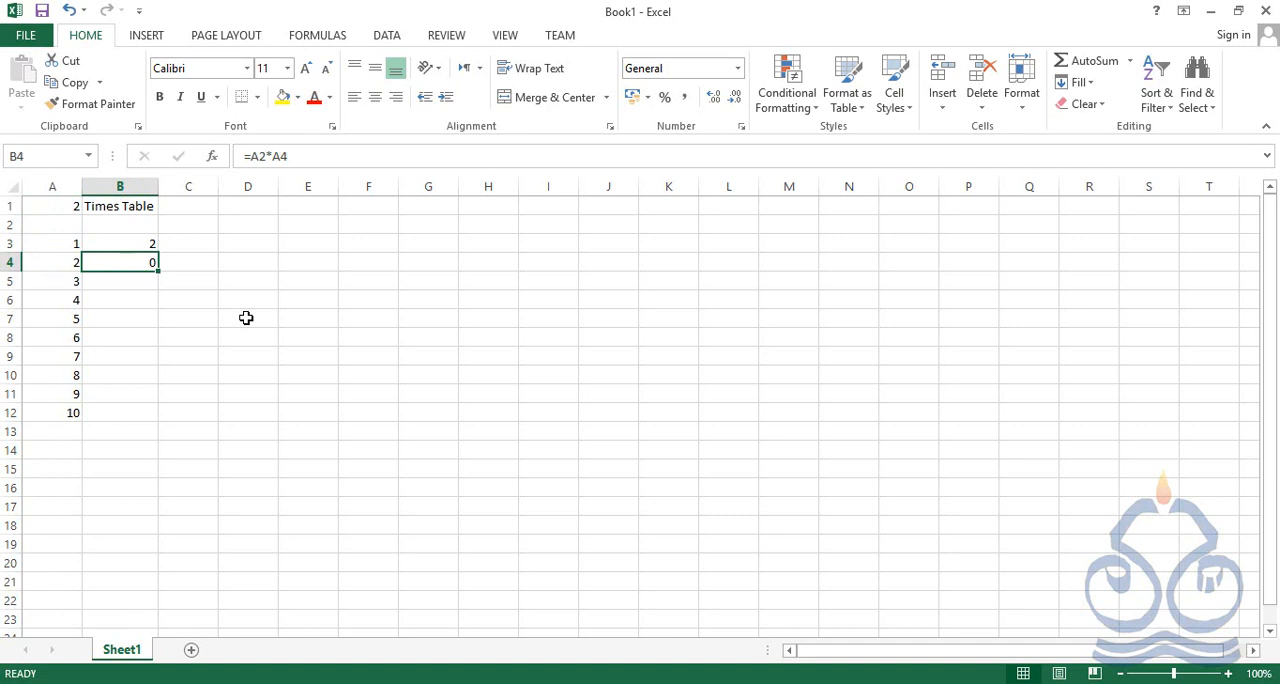
Check how B3 and B4 each refer to the multiplier beside them, and trace from A3 up to A1
{"action": "key", "text": "Up"}
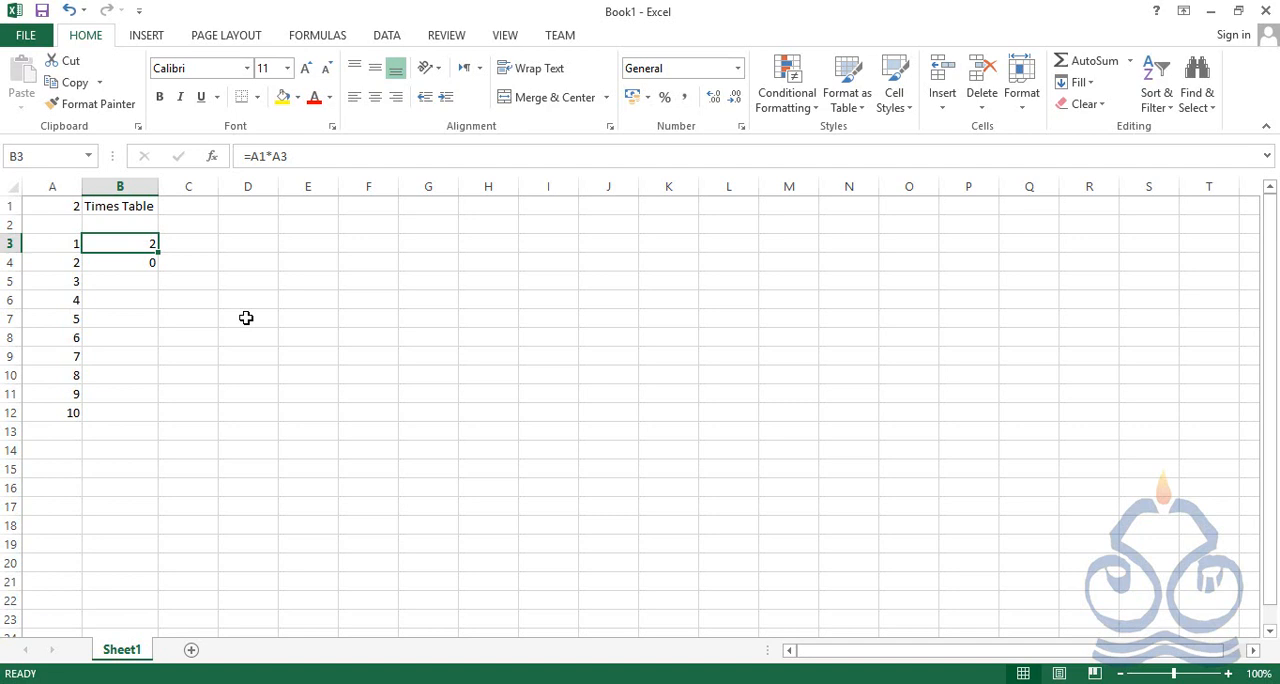
{"action": "key", "text": "Left"}
{"action": "key", "text": "Right"}
{"action": "key", "text": "Down"}
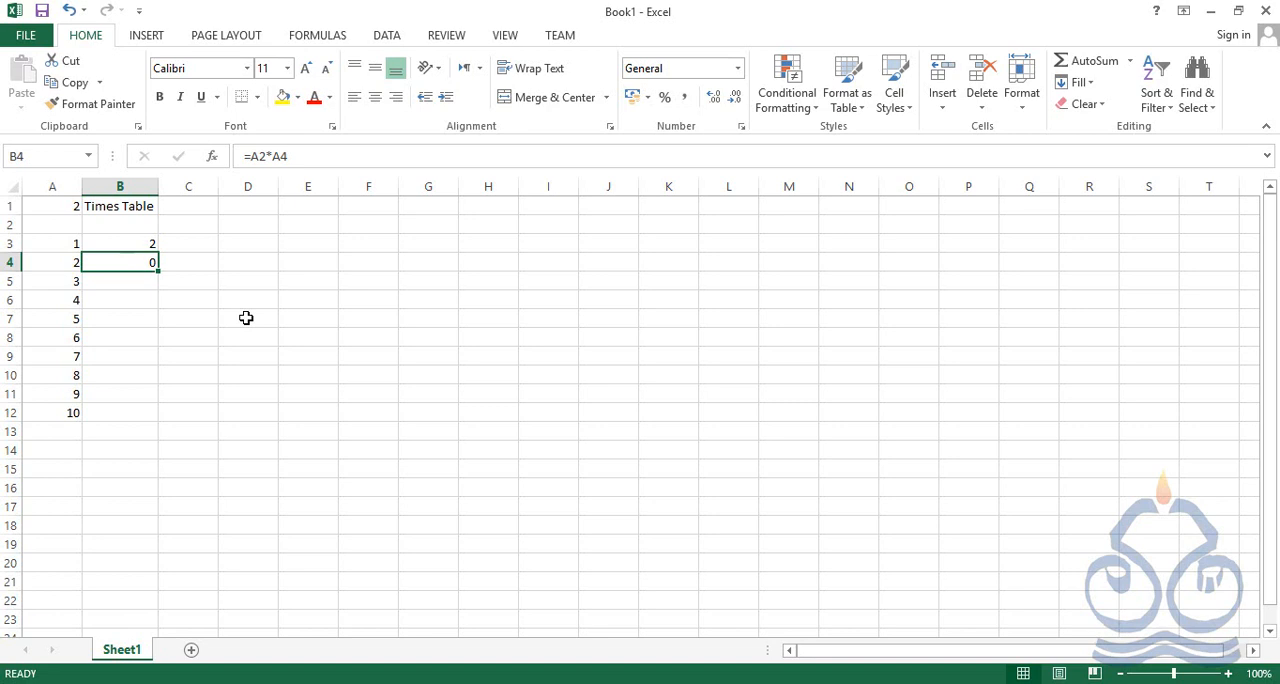
{"action": "key", "text": "Left"}
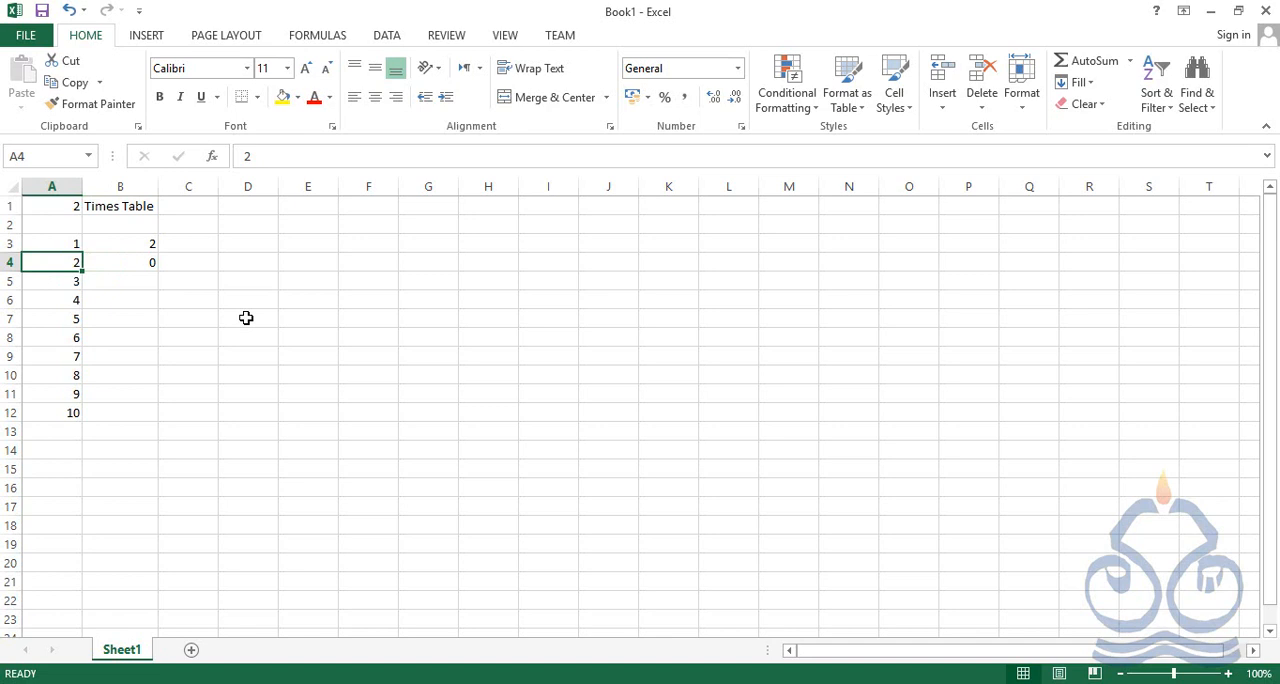
{"action": "key", "text": "Right"}
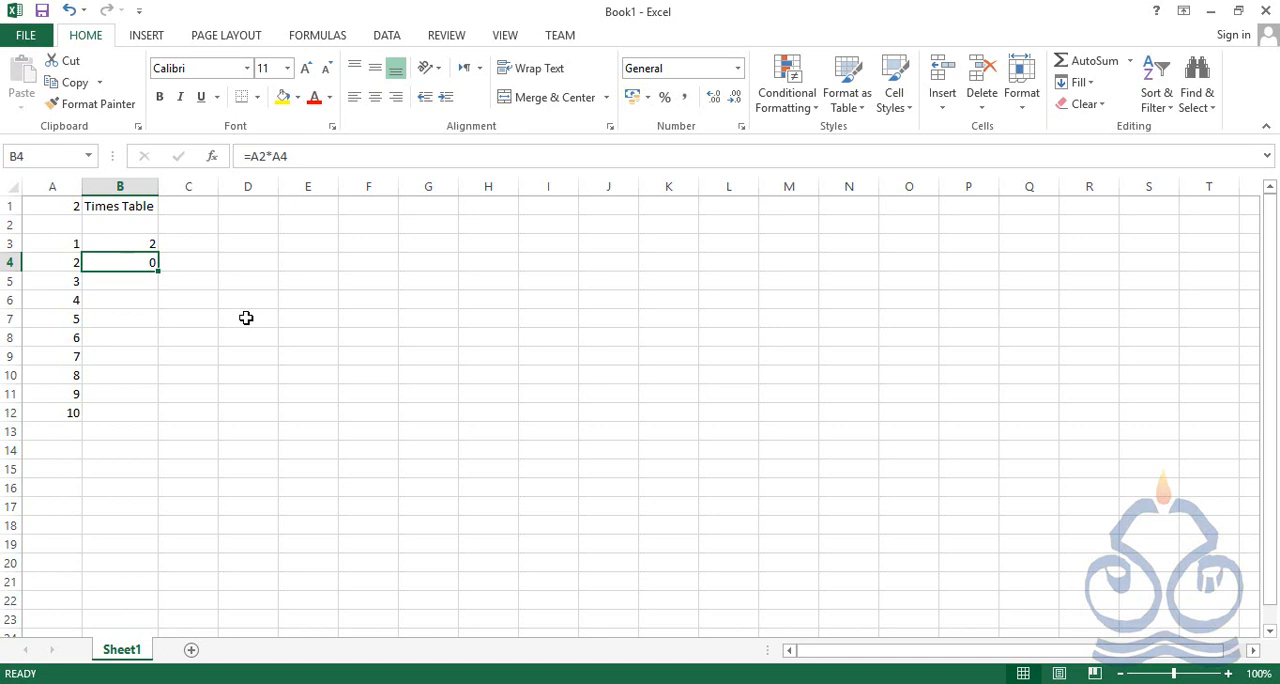
{"action": "key", "text": "Up"}
{"action": "key", "text": "Left"}
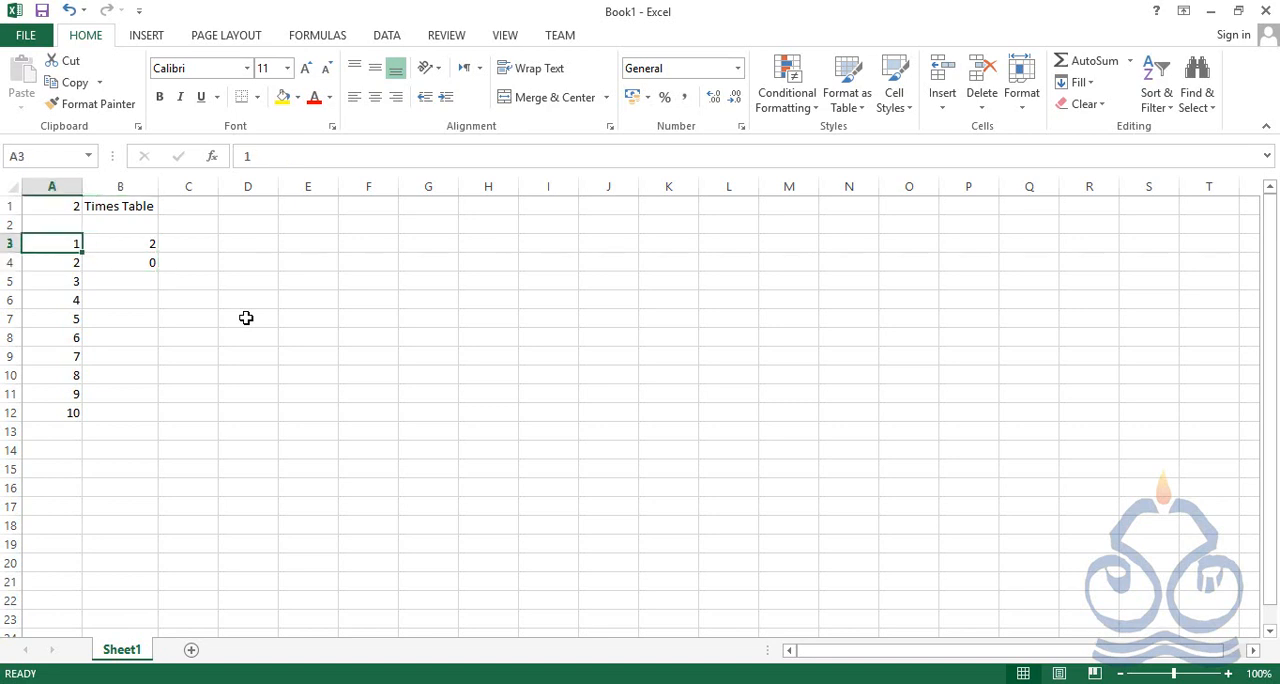
{"action": "key", "text": "Up"}
{"action": "key", "text": "Up"}
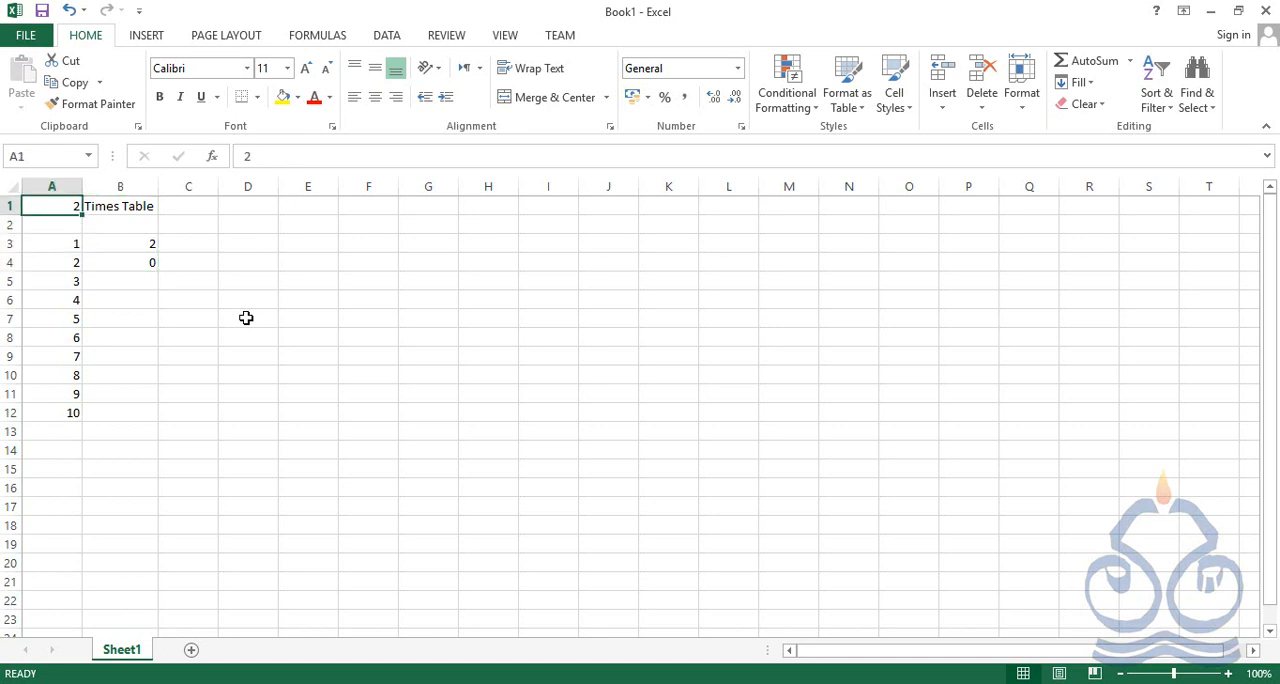
Re-enter 2 as the multiplier in A4
{"action": "key", "text": "Down"}
{"action": "key", "text": "Down"}
{"action": "key", "text": "Down"}
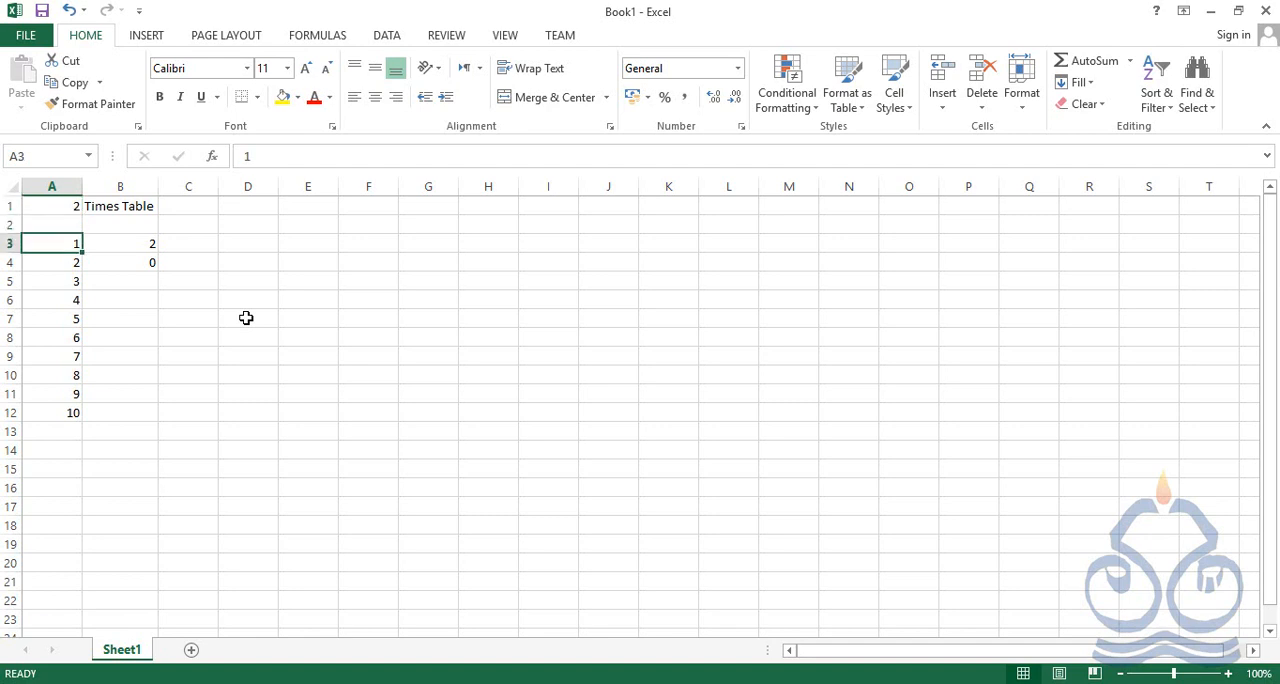
{"action": "type", "text": "0"}
{"action": "key", "text": "BackSpace"}
{"action": "type", "text": "2"}
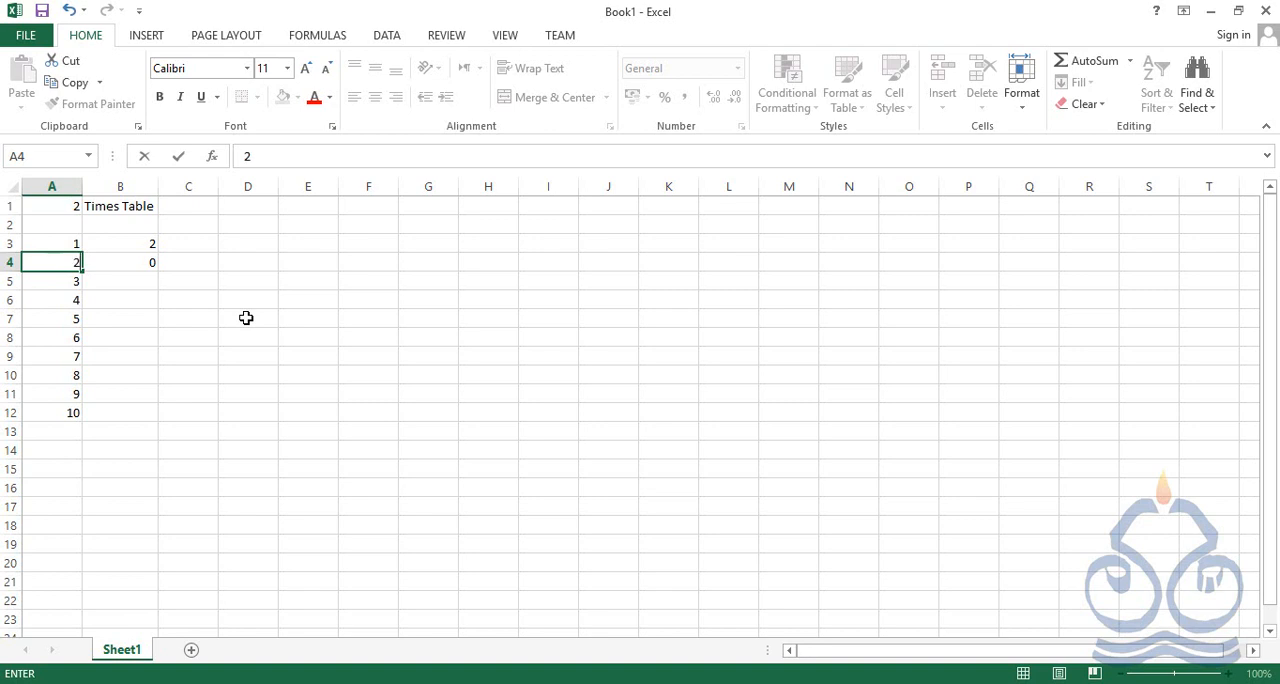
{"action": "key", "text": "Return"}
{"action": "key", "text": "Up"}
Check the copied formula in B4 against the table number in A1
{"action": "key", "text": "Right"}
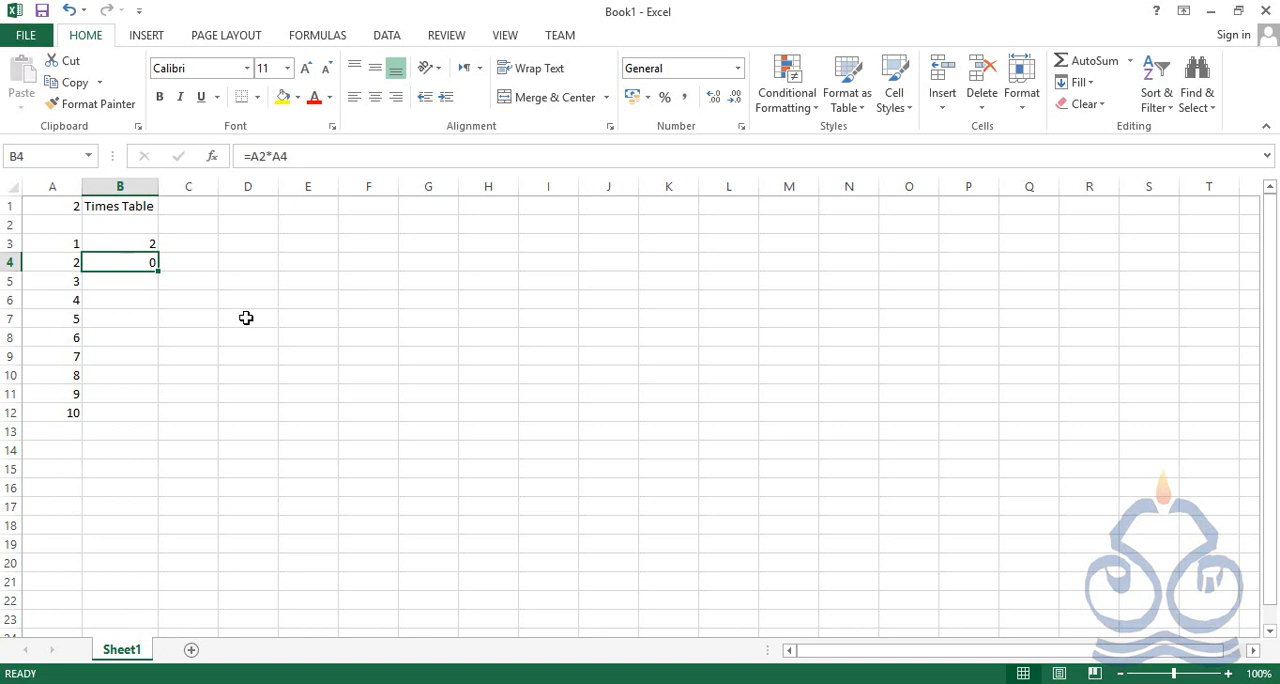
{"action": "left_click", "coordinate": [42, 204]}
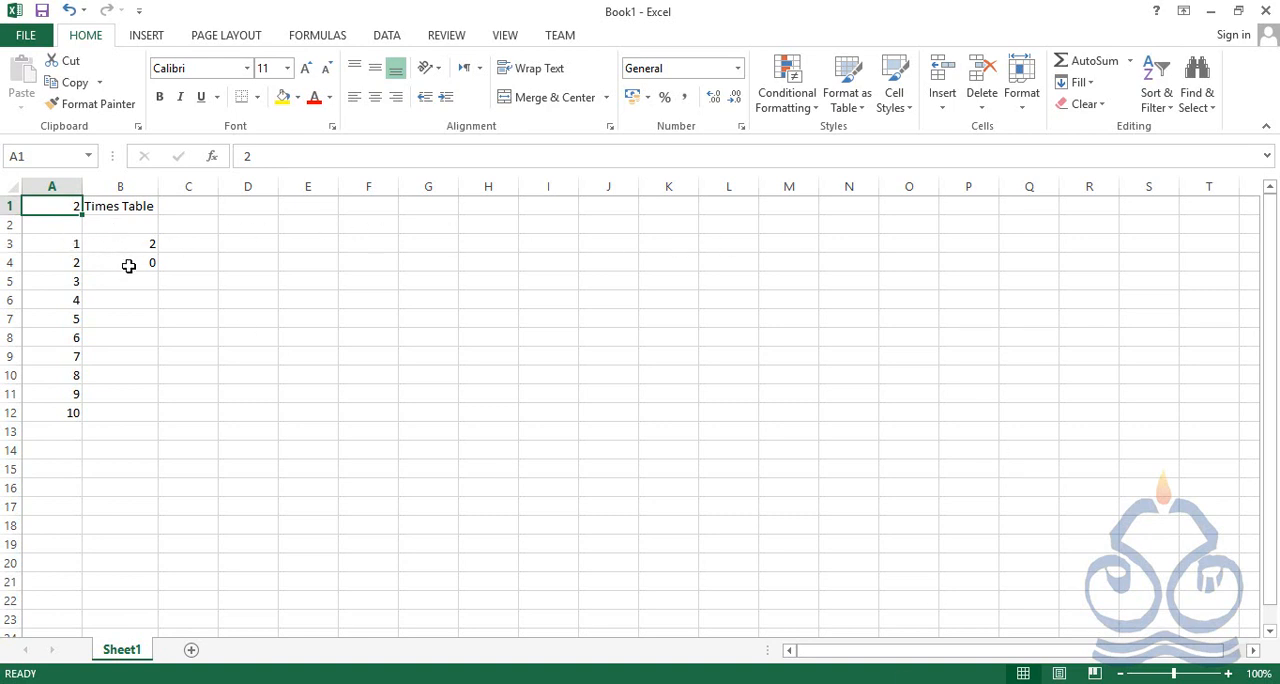
{"action": "left_click", "coordinate": [127, 263]}
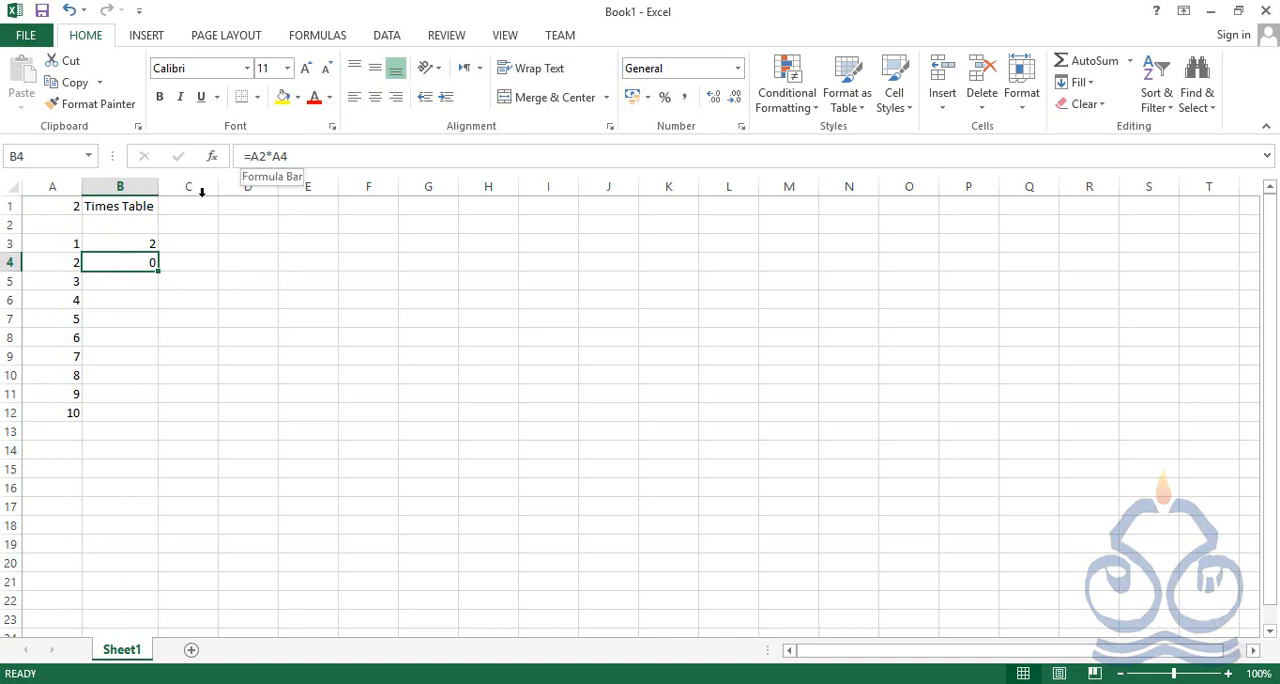
Replace the A1 reference in the B3 formula with the constant 2, making it =2*A3
{"action": "left_click", "coordinate": [145, 244]}
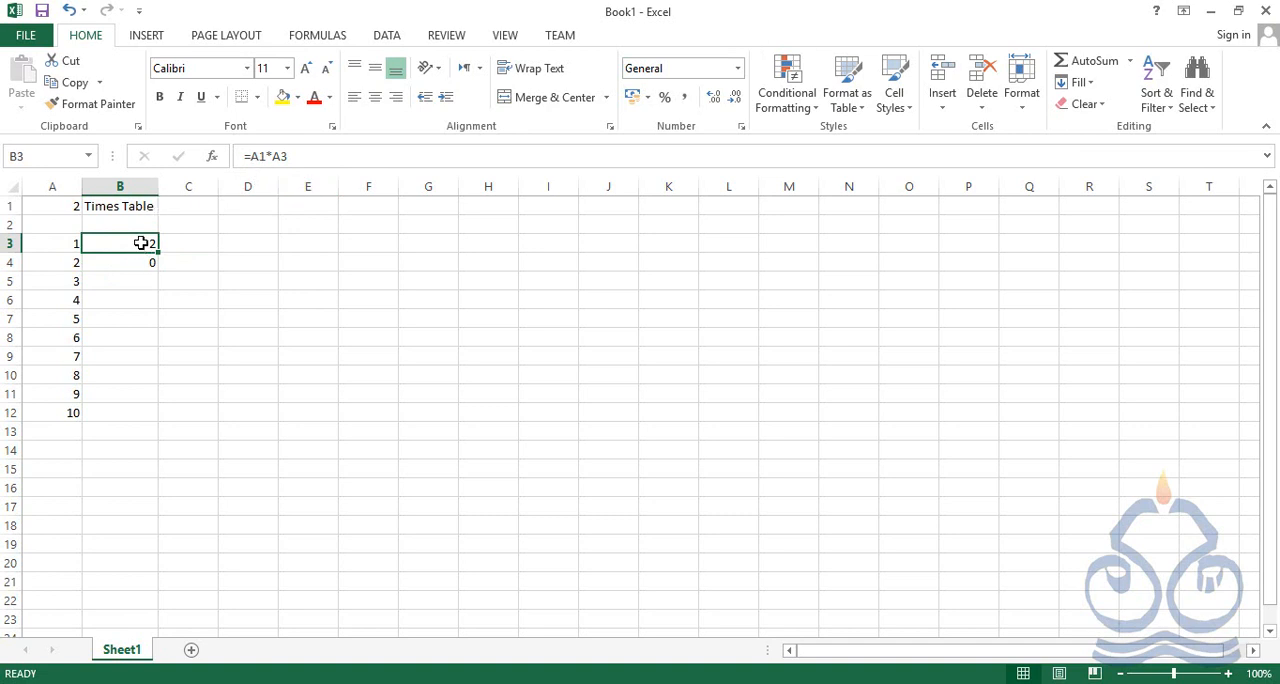
{"action": "left_click", "coordinate": [249, 156]}
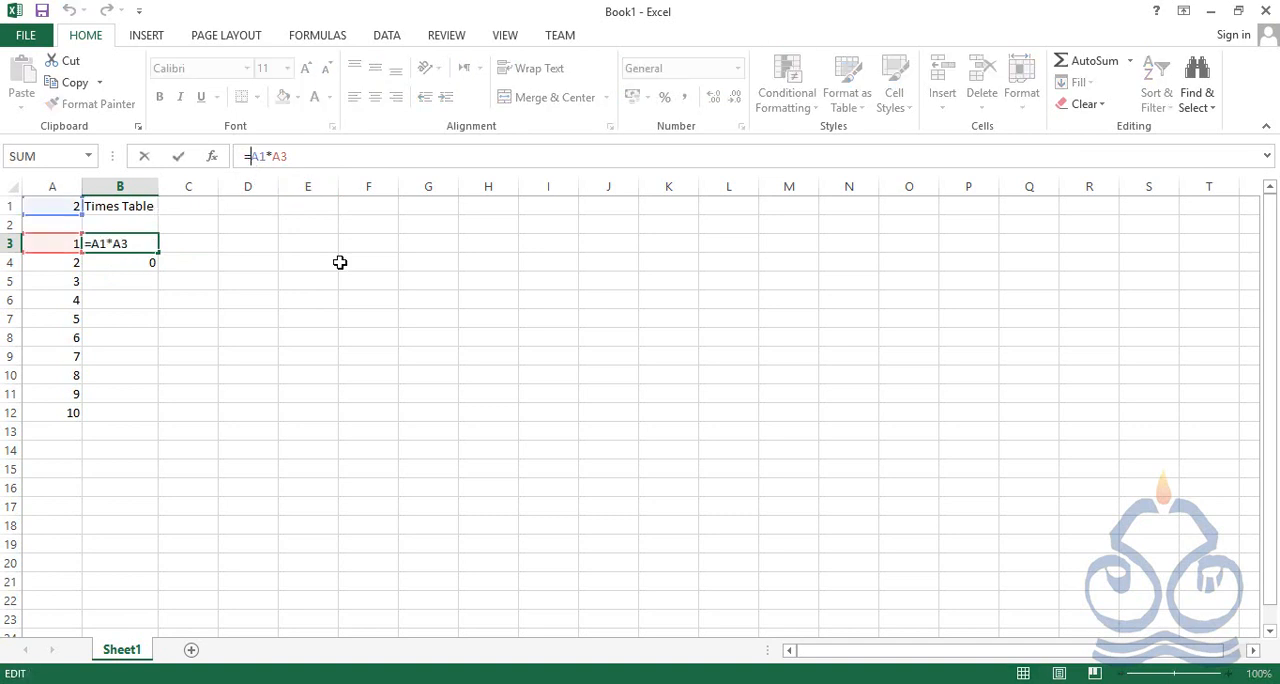
{"action": "key", "text": "Delete"}
{"action": "key", "text": "Delete"}
{"action": "type", "text": "2"}
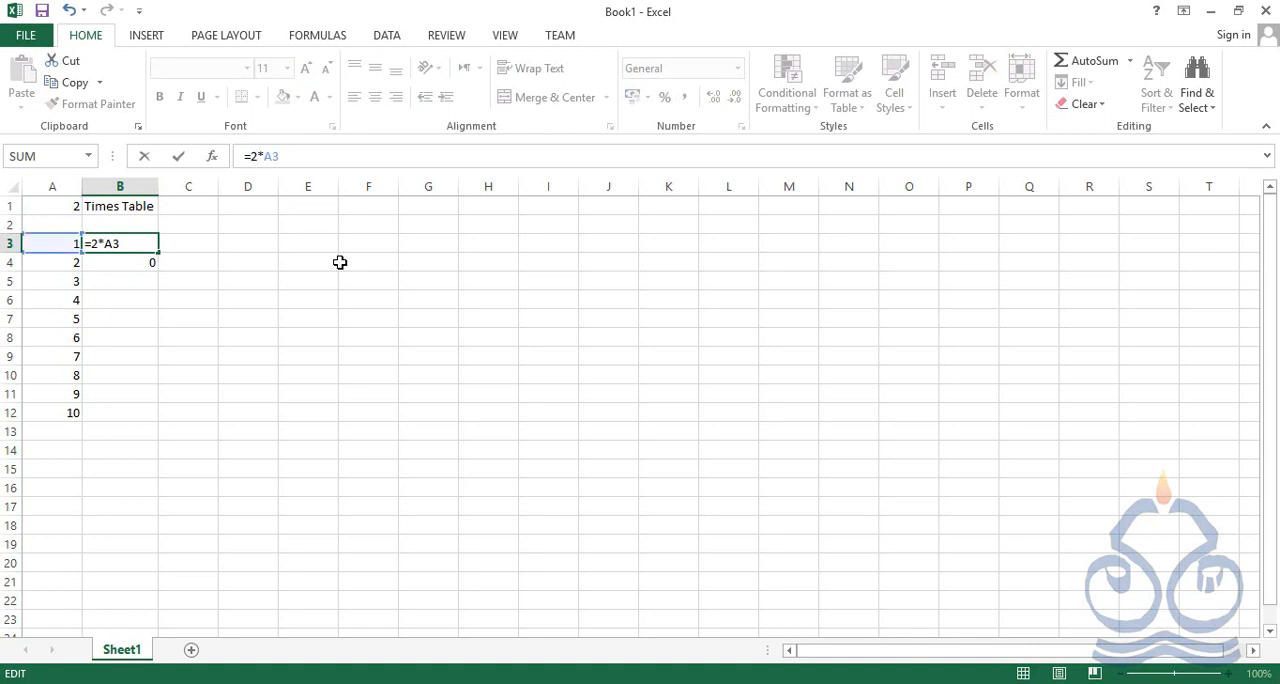
{"action": "key", "text": "Return"}
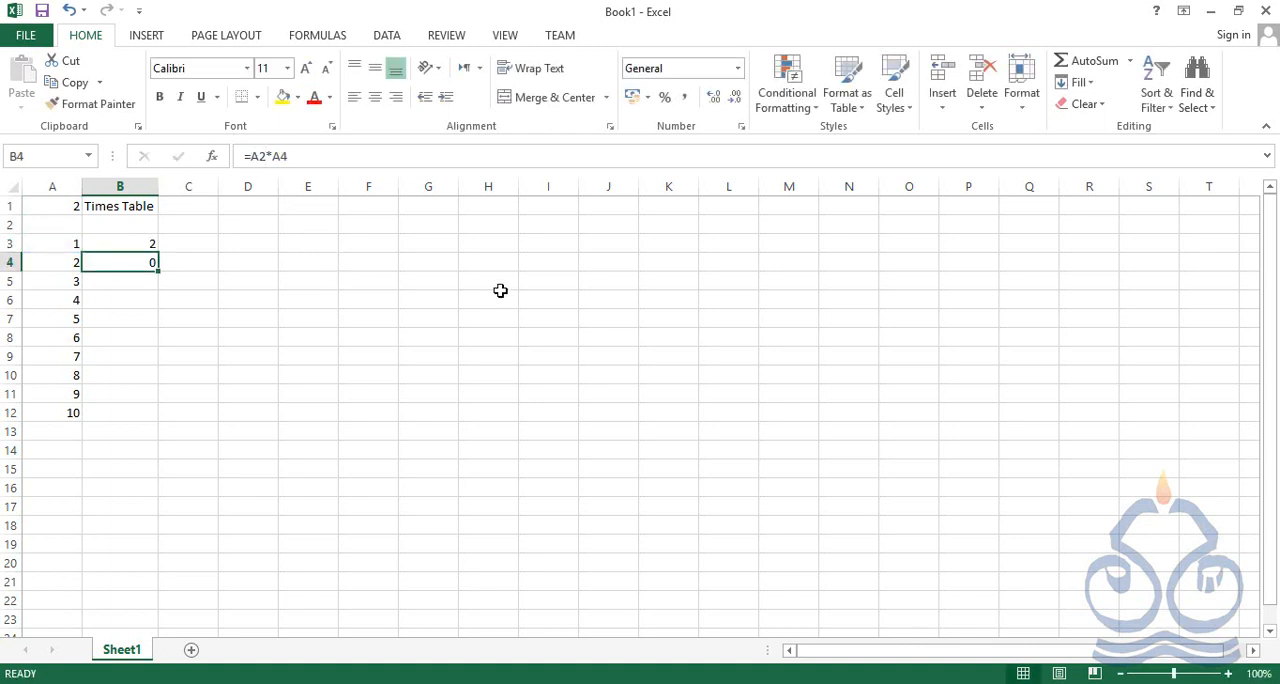
Copy the formula in B3 over the one in B4, and compare the two formulas
{"action": "left_click", "coordinate": [145, 247]}
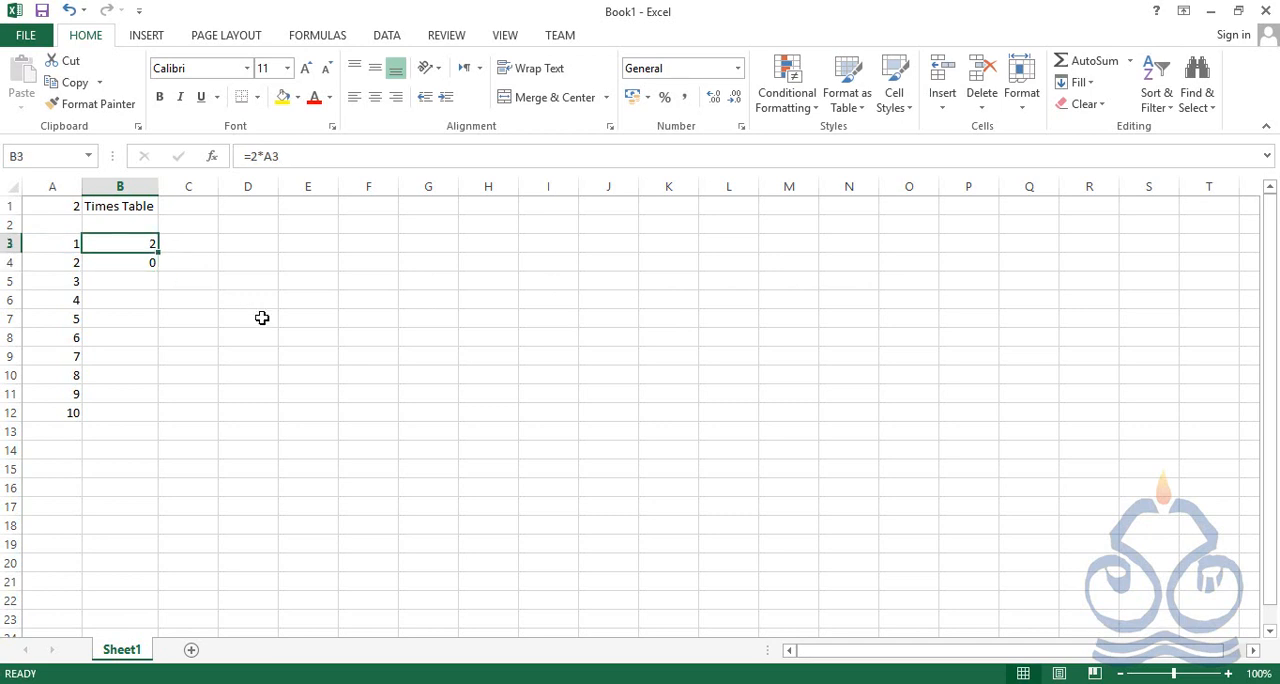
{"action": "key", "text": "ctrl+c"}
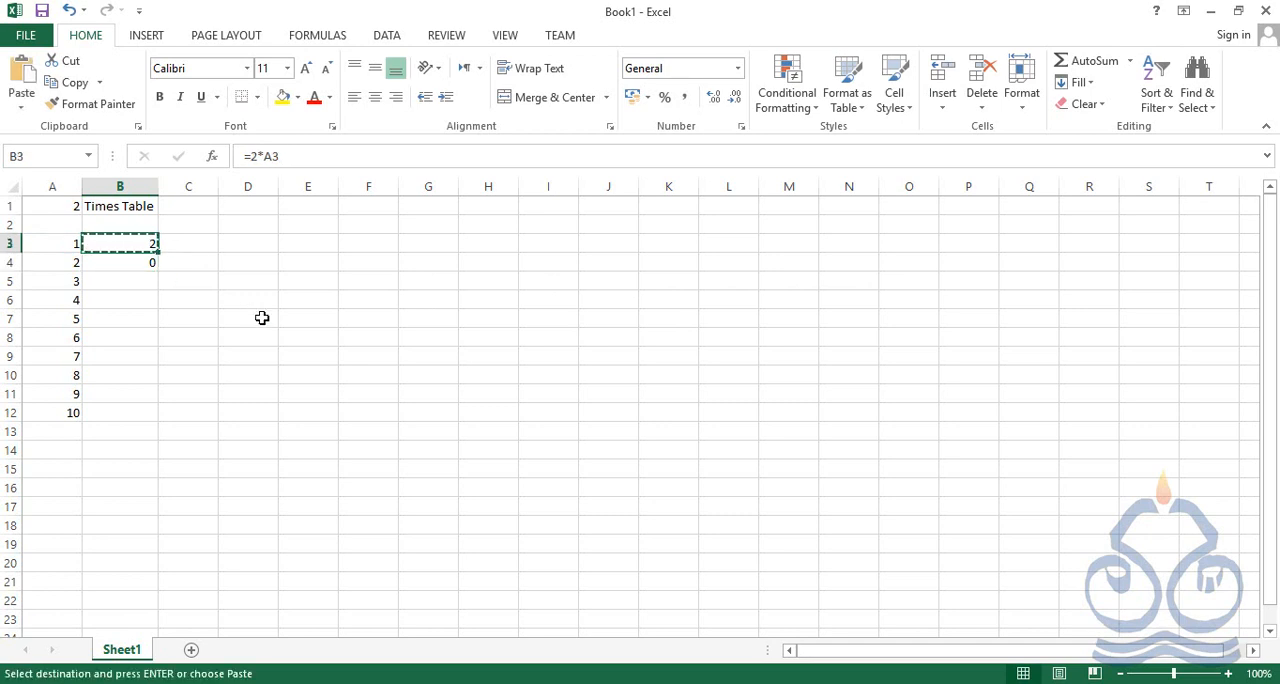
{"action": "left_click", "coordinate": [140, 268]}
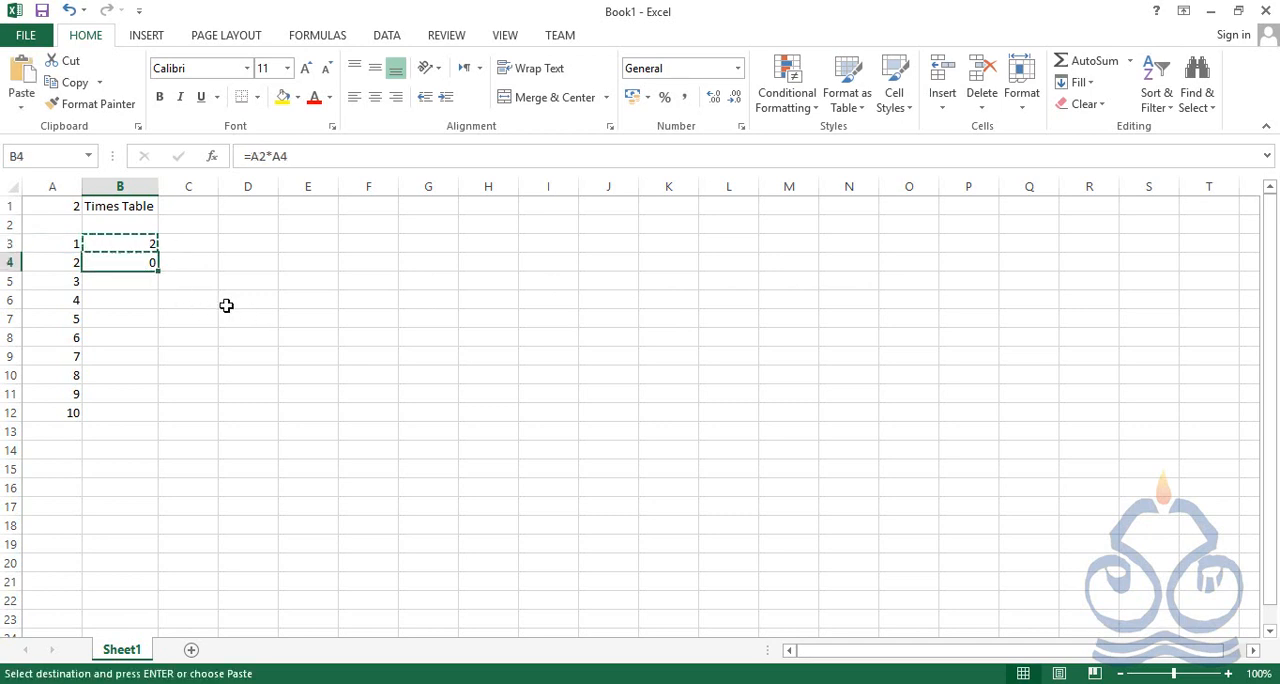
{"action": "key", "text": "ctrl+v"}
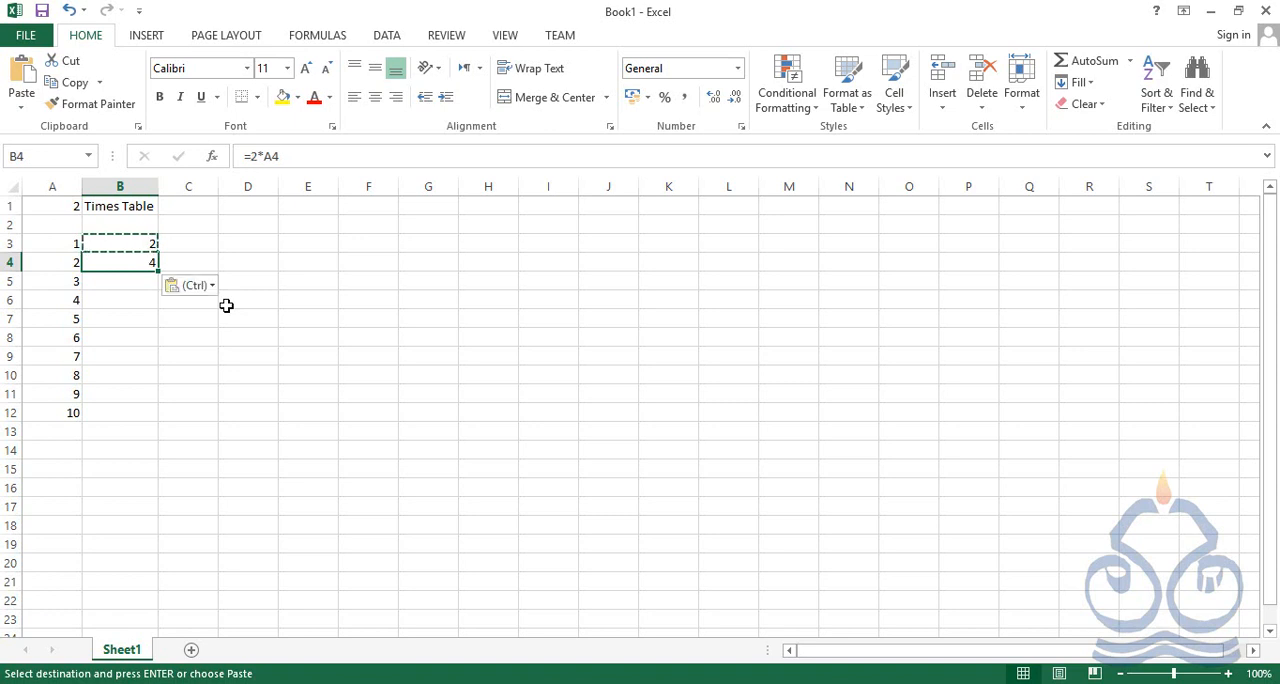
{"action": "key", "text": "Escape"}
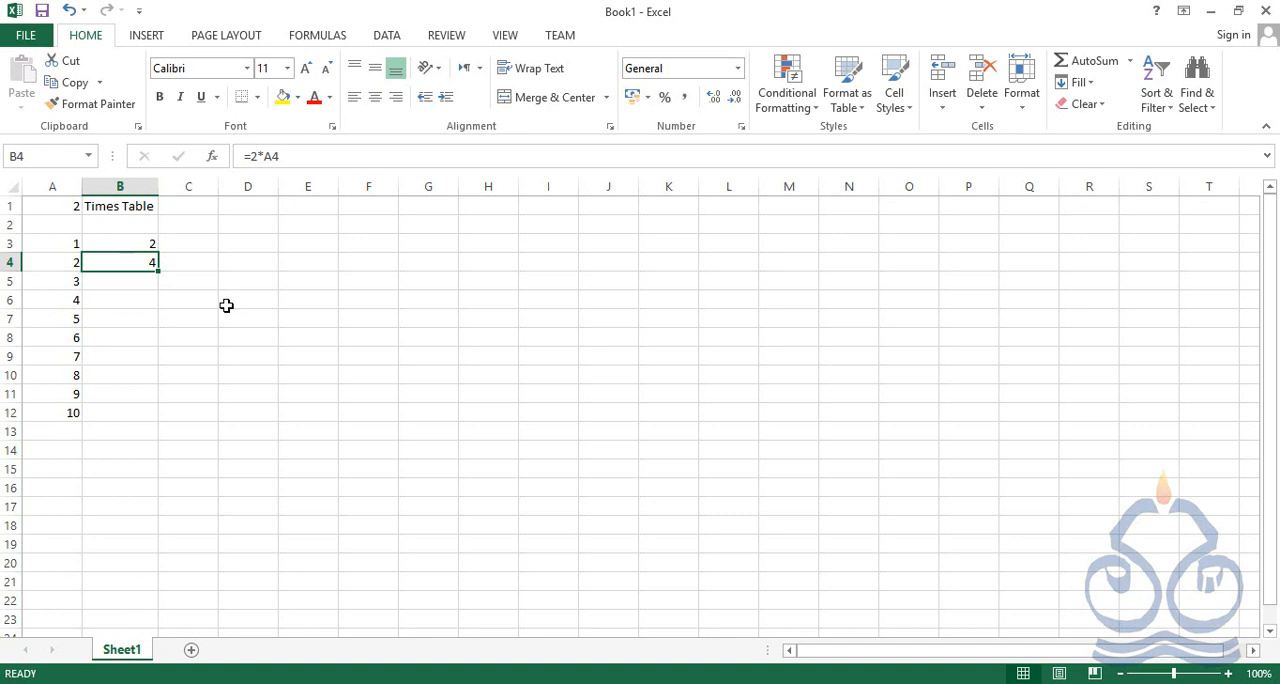
{"action": "key", "text": "Up"}
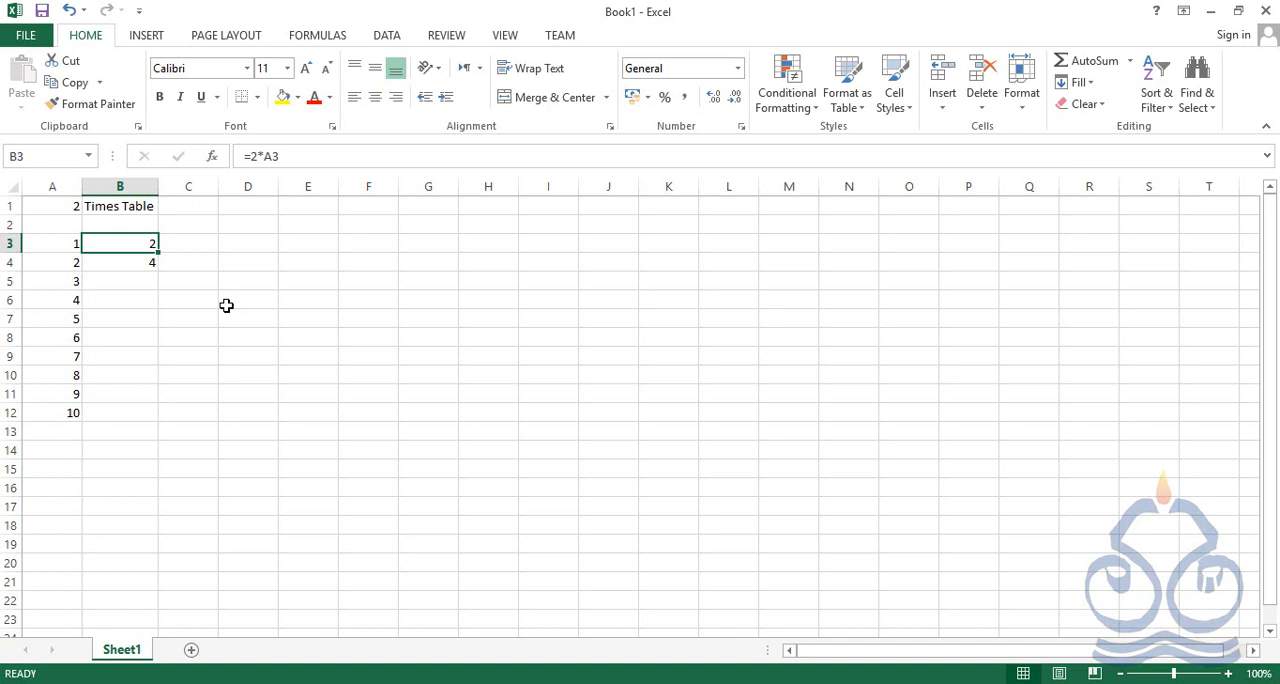
{"action": "key", "text": "Down"}
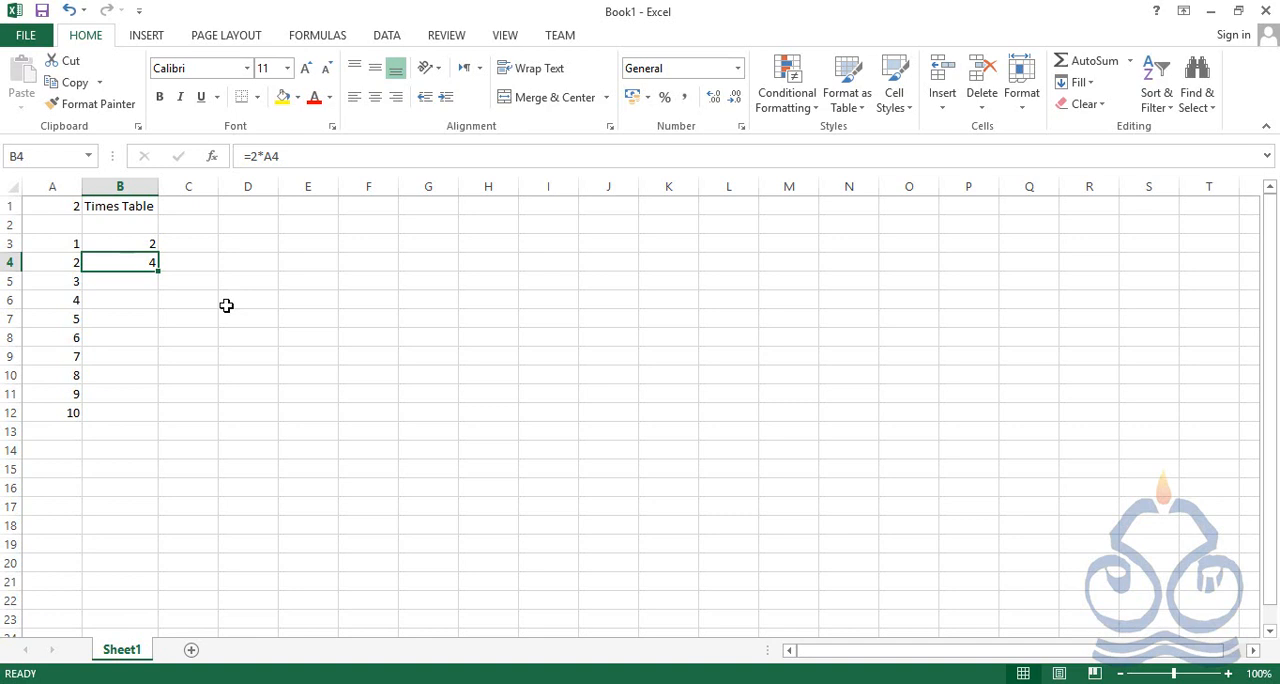
Change the B3 formula back to =A1*A3 by replacing the constant with the A1 reference
{"action": "key", "text": "Up"}
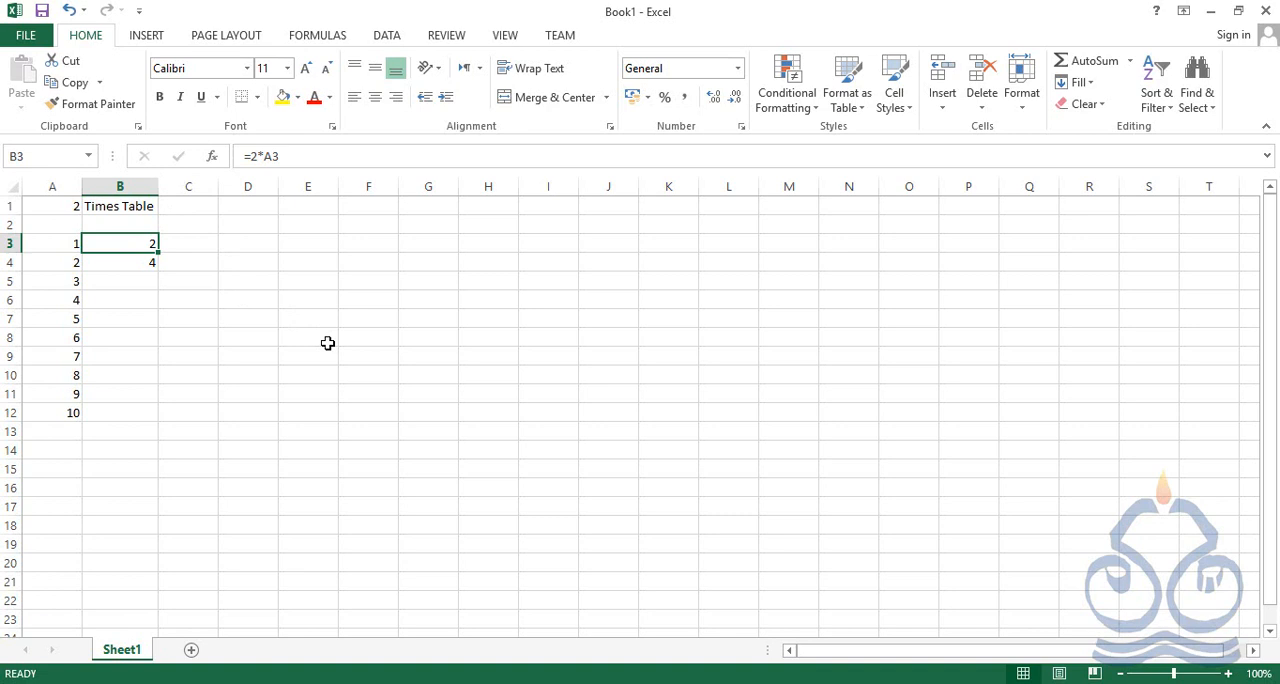
{"action": "left_click", "coordinate": [250, 156]}
{"action": "key", "text": "Delete"}
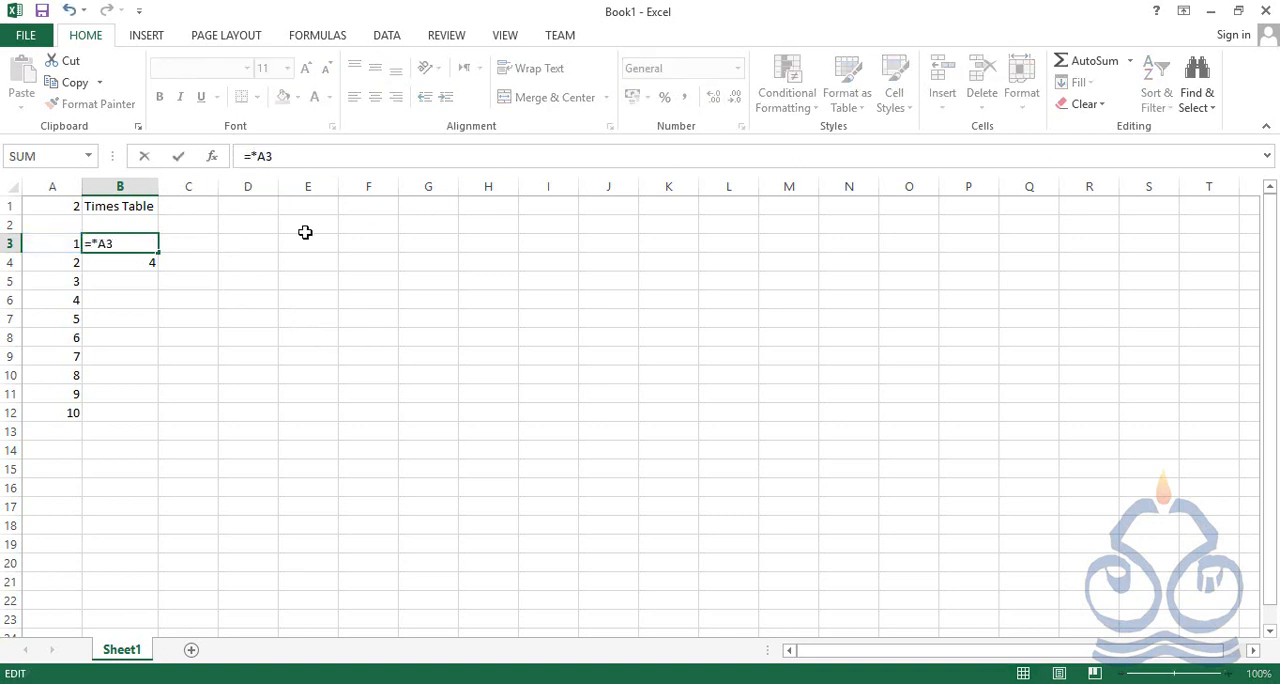
{"action": "type", "text": "a"}
{"action": "key", "text": "BackSpace"}
{"action": "type", "text": "2"}
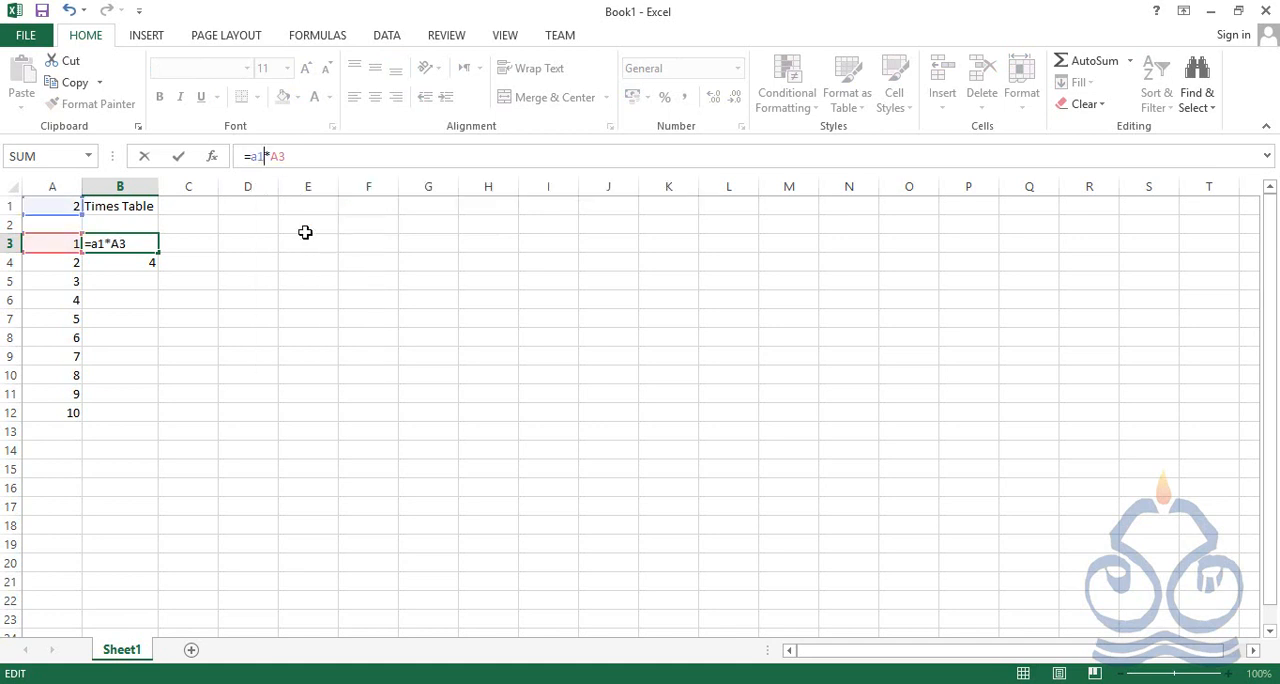
{"action": "key", "text": "Return"}
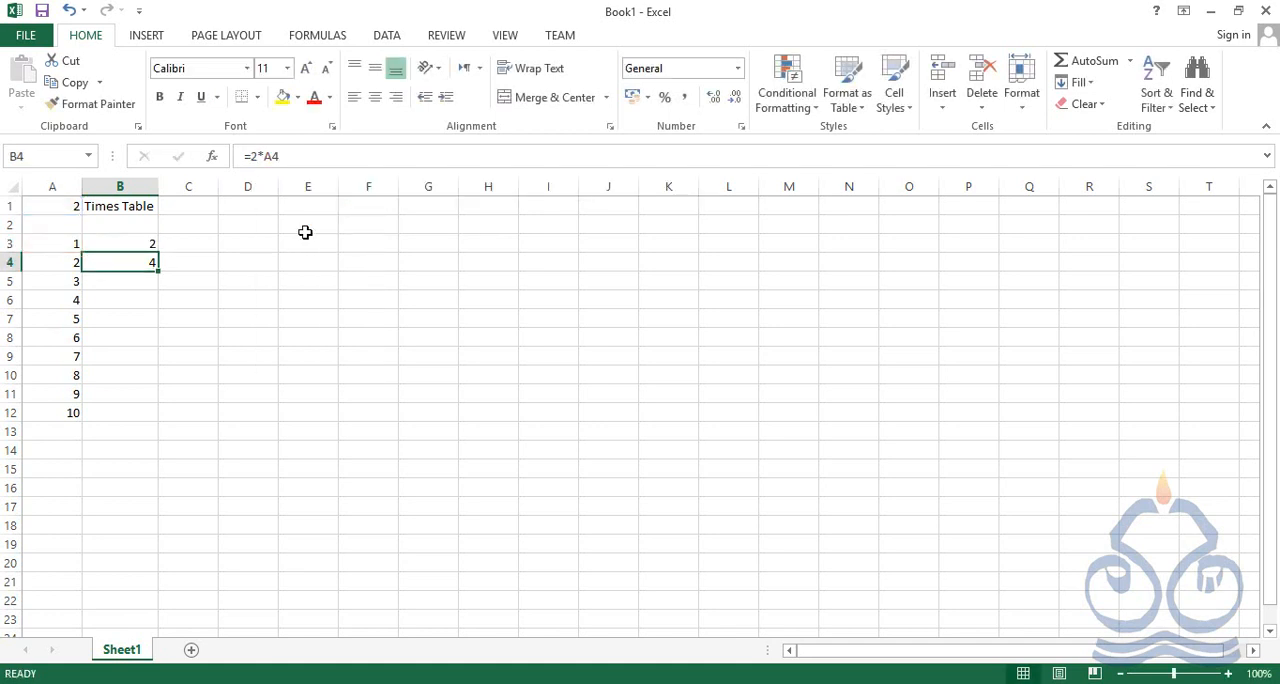
Review the B3 formula and the cells it uses, A1 and A3, along with the next multiplier in A4
{"action": "left_click", "coordinate": [152, 246]}
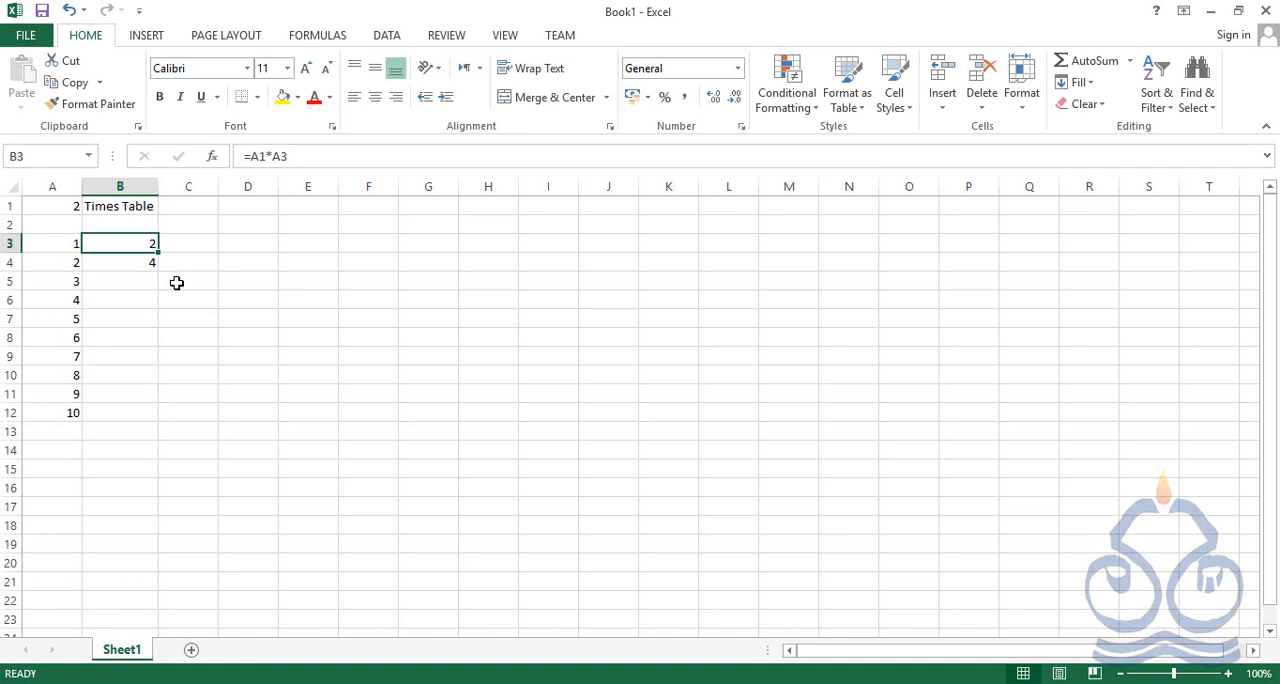
{"action": "left_click", "coordinate": [63, 201]}
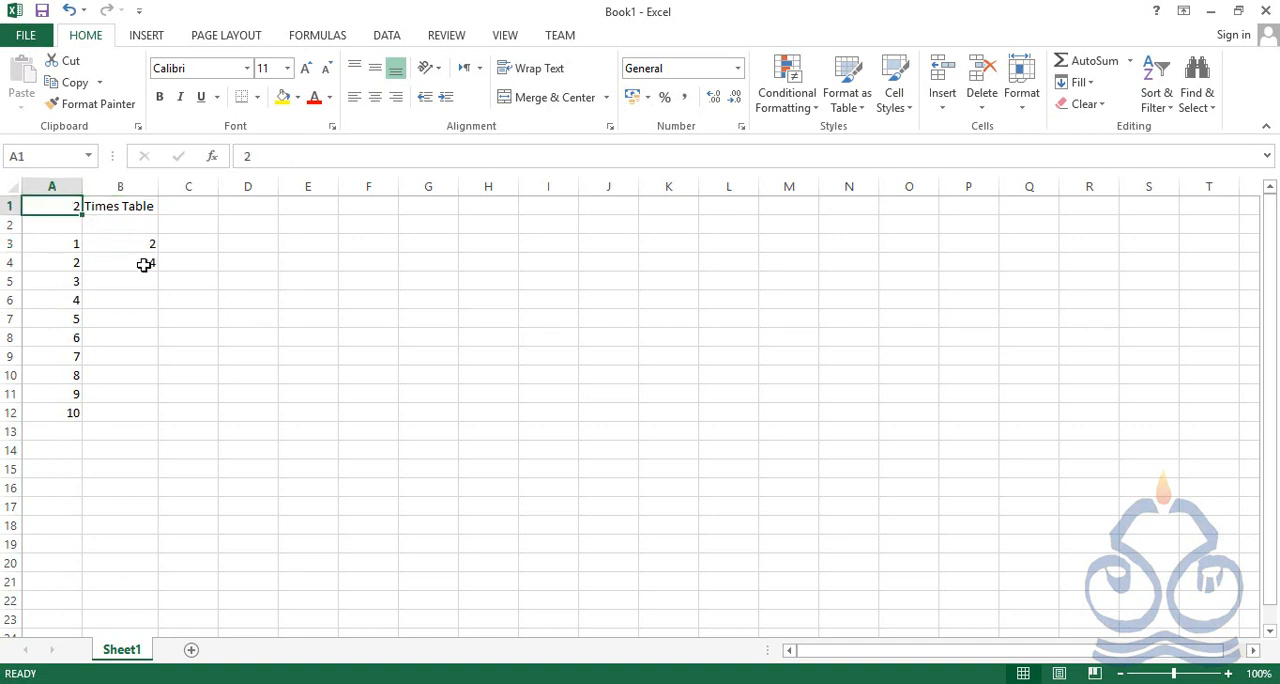
{"action": "left_click", "coordinate": [70, 249]}
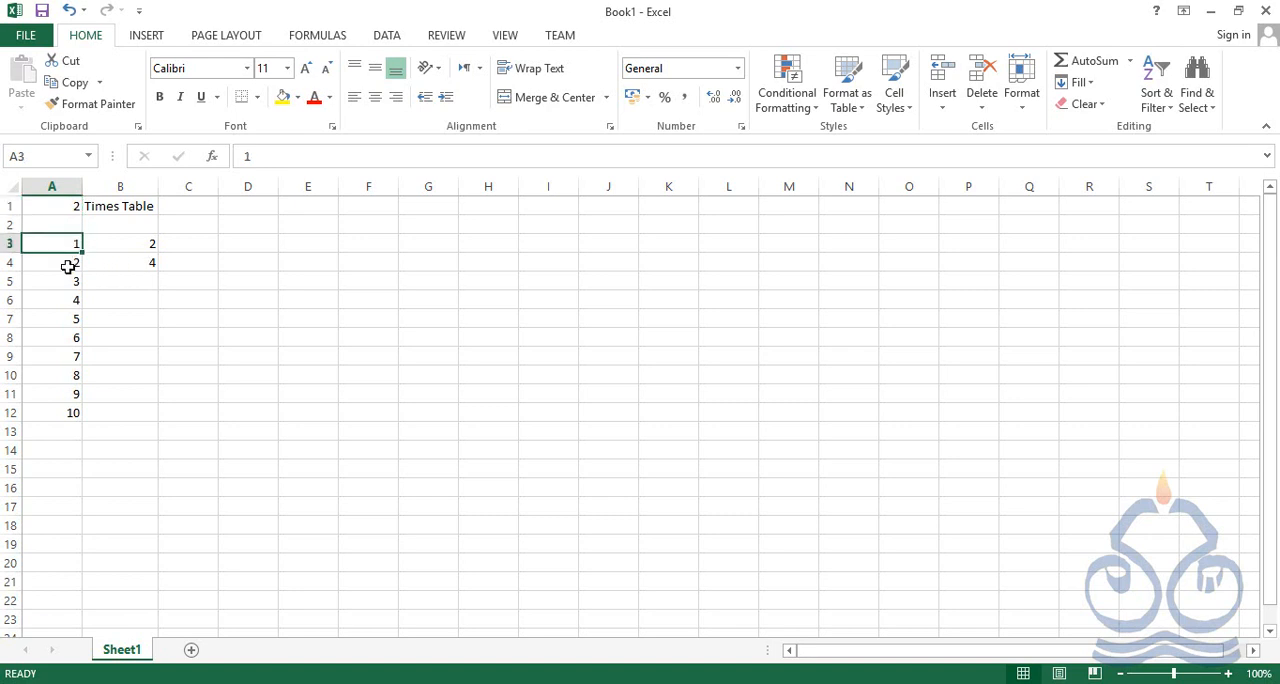
{"action": "left_click", "coordinate": [68, 266]}
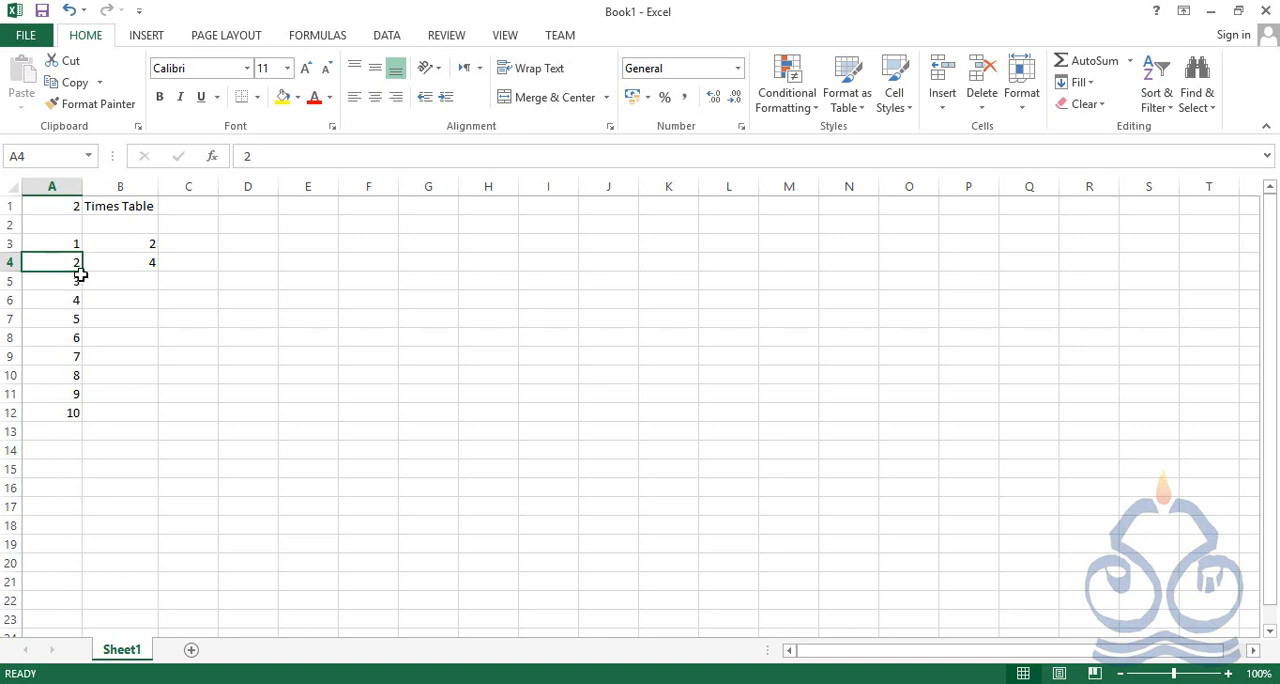
Make the A1 reference in the B3 formula absolute so that it reads =$A$1*A3
{"action": "left_click", "coordinate": [117, 261]}
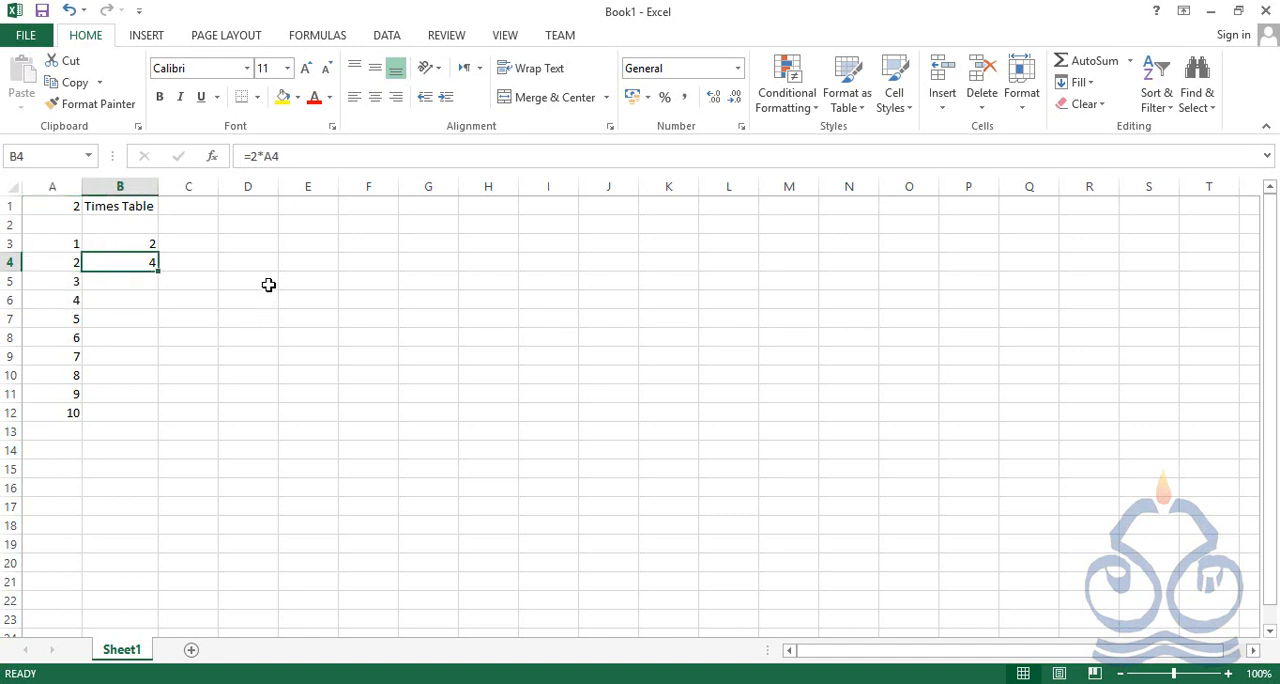
{"action": "left_click", "coordinate": [147, 244]}
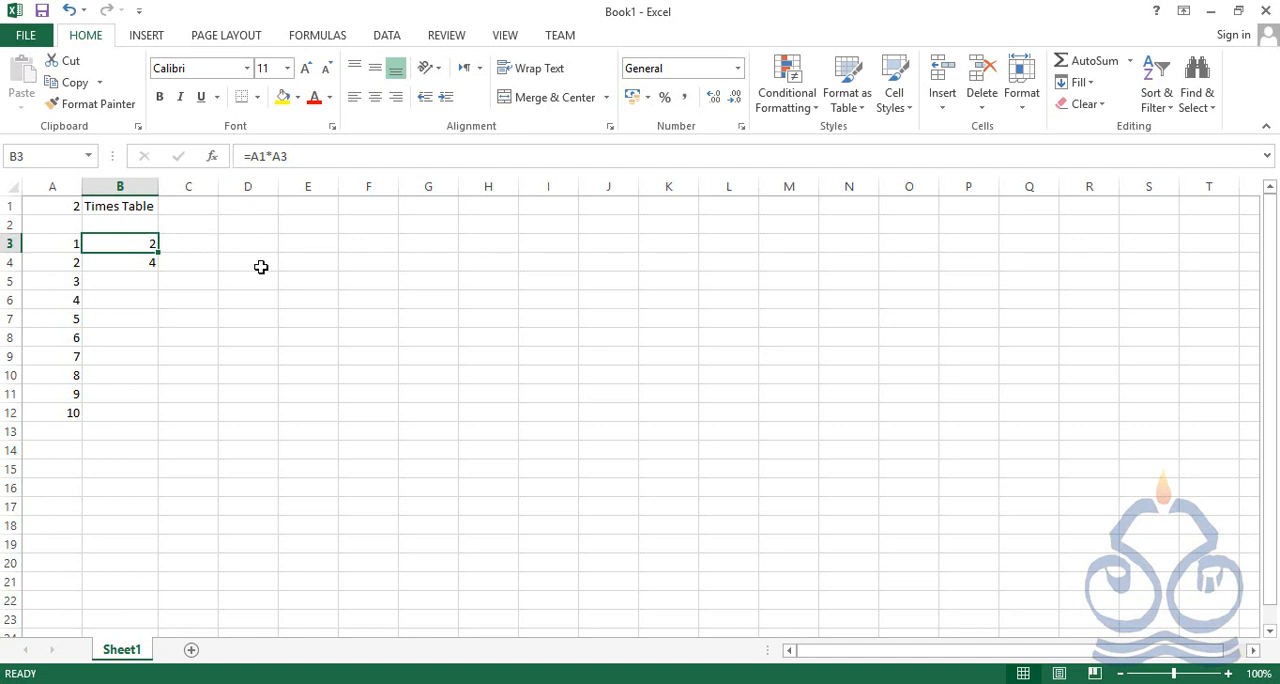
{"action": "left_click", "coordinate": [249, 156]}
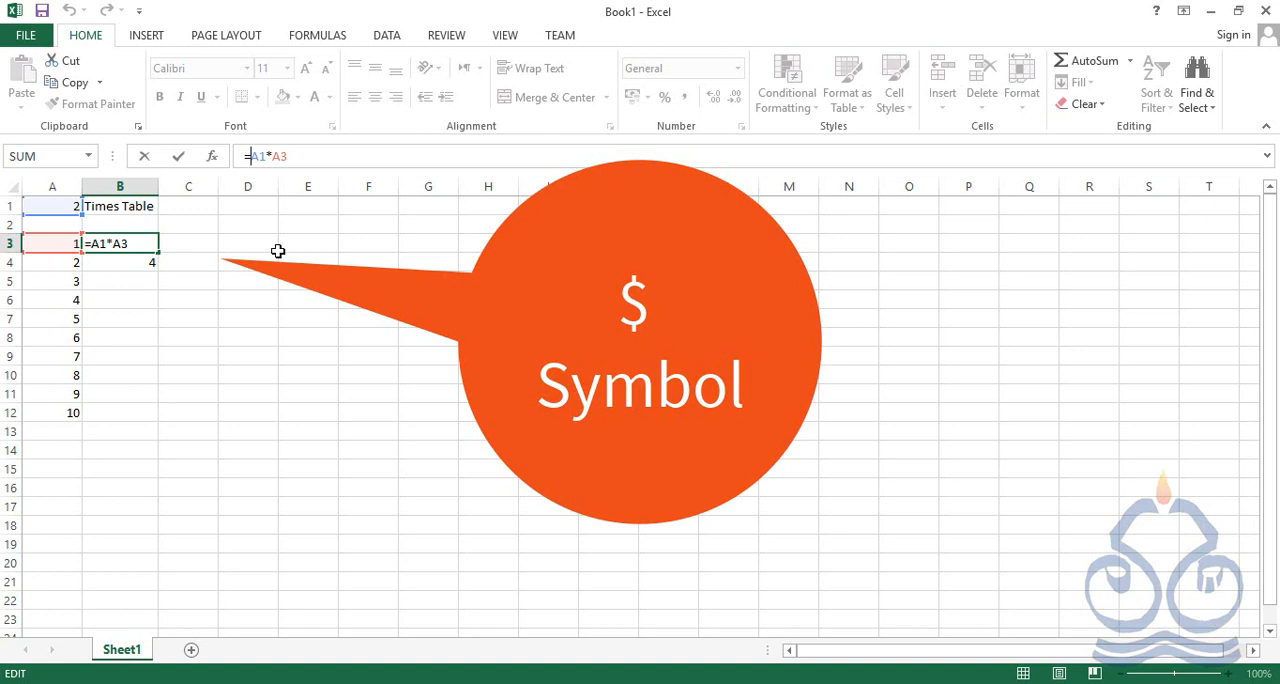
{"action": "type", "text": "$"}
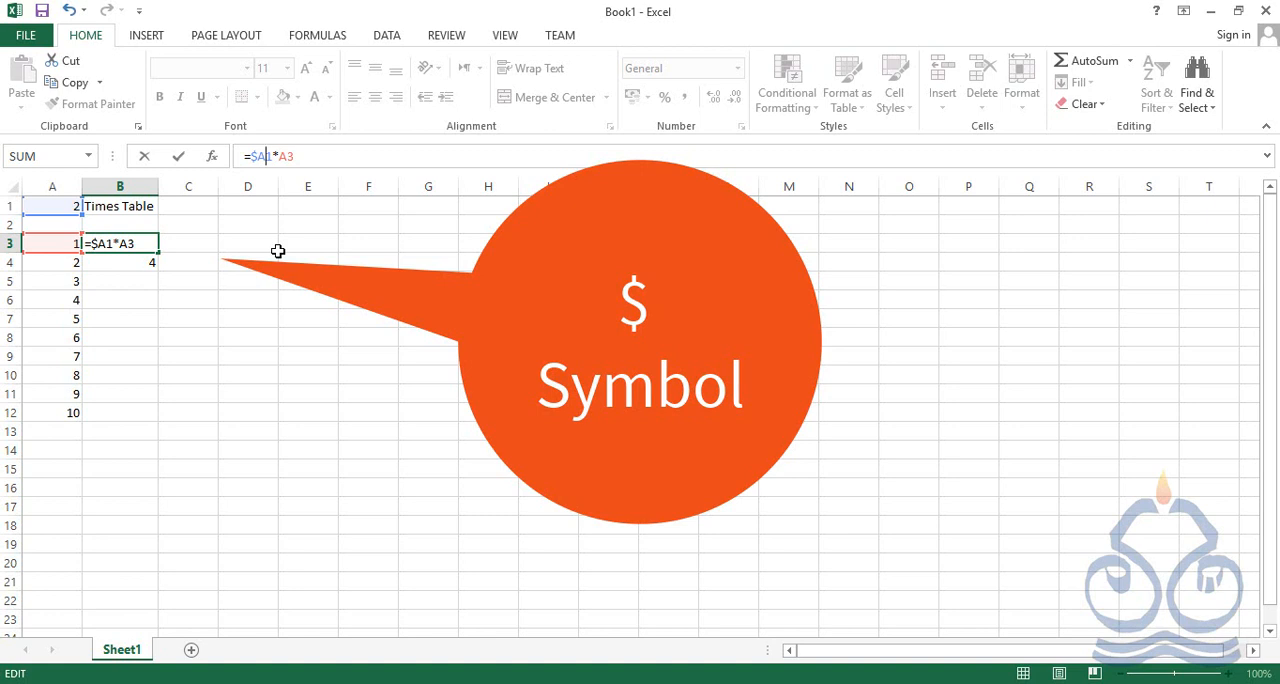
{"action": "type", "text": "$"}
{"action": "key", "text": "Return"}
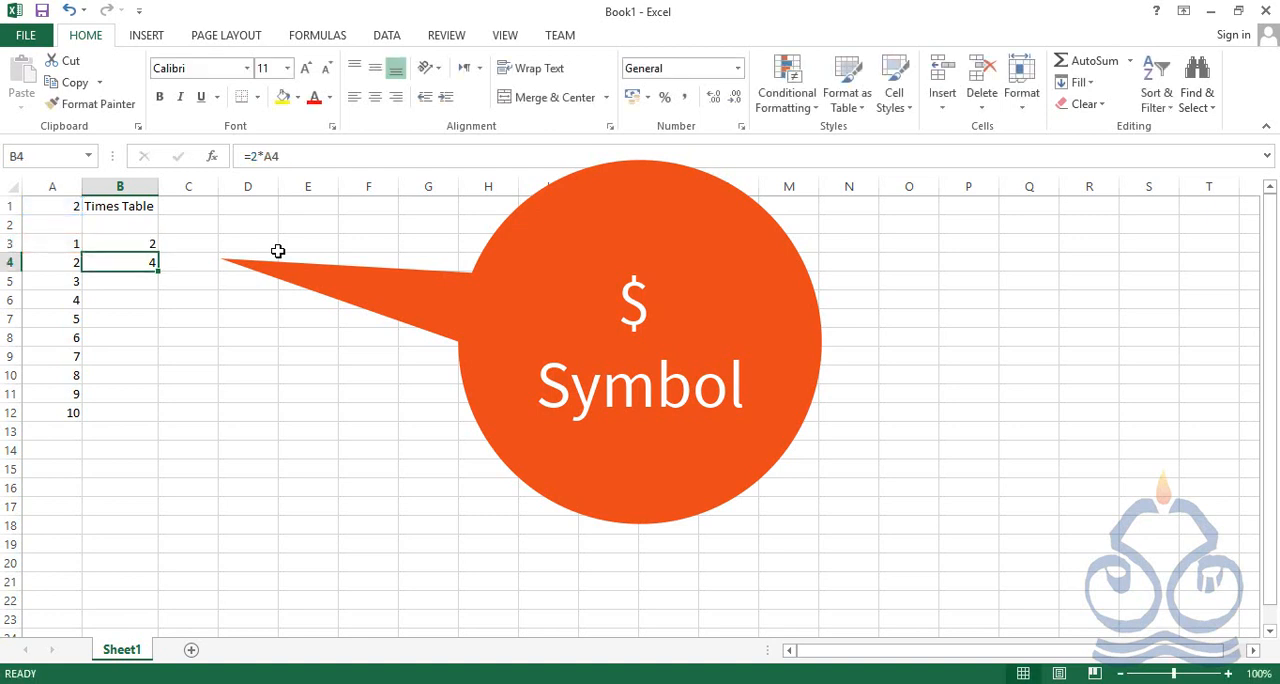
Copy the formula in B3 over the one in B4, and compare the absolute and relative references in both
{"action": "left_click", "coordinate": [143, 246]}
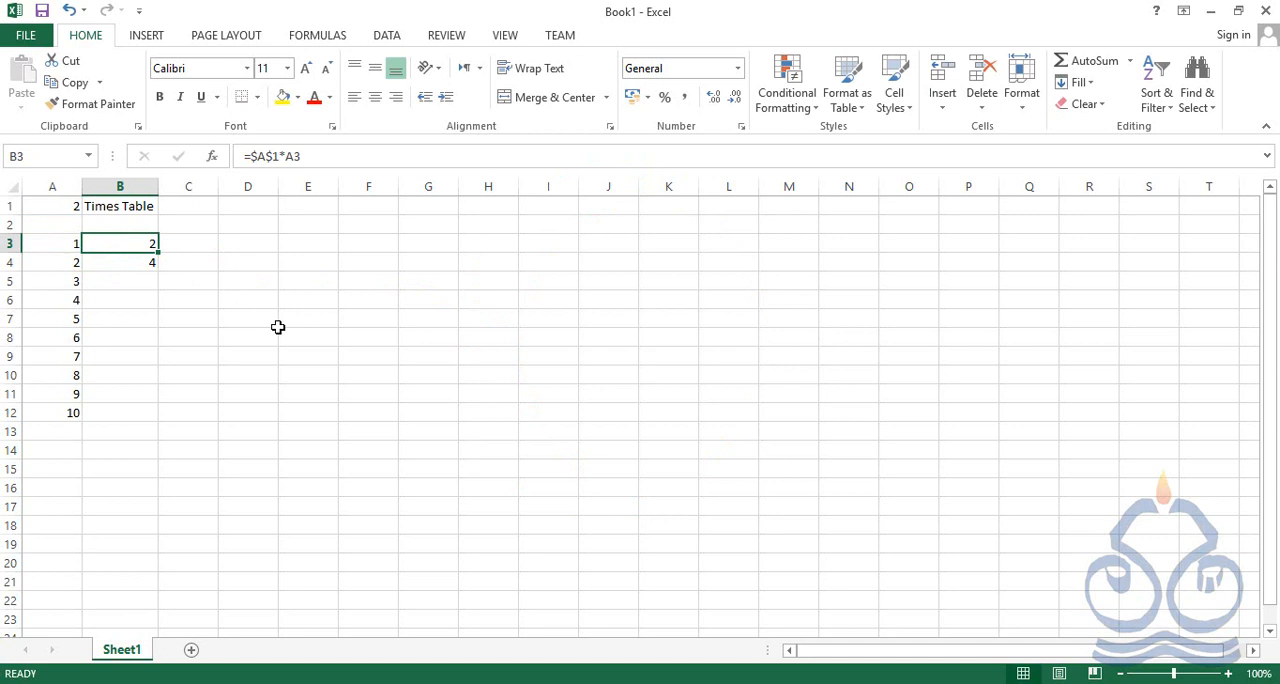
{"action": "key", "text": "ctrl+c"}
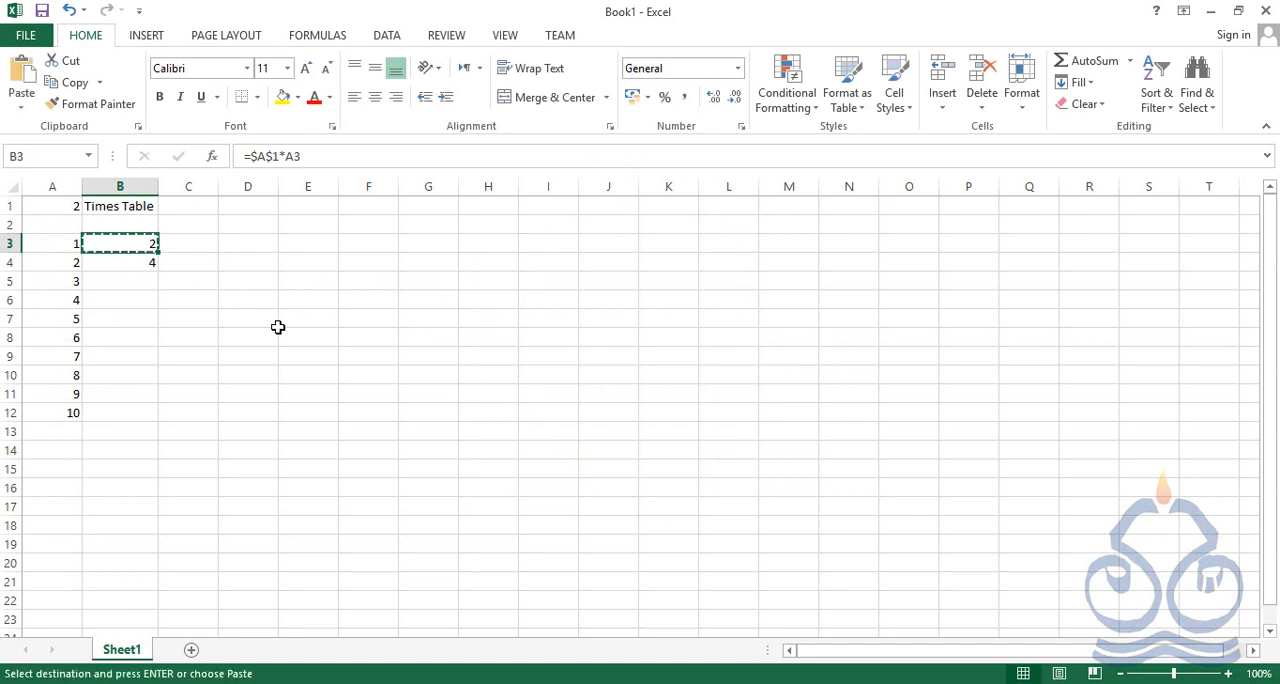
{"action": "key", "text": "Down"}
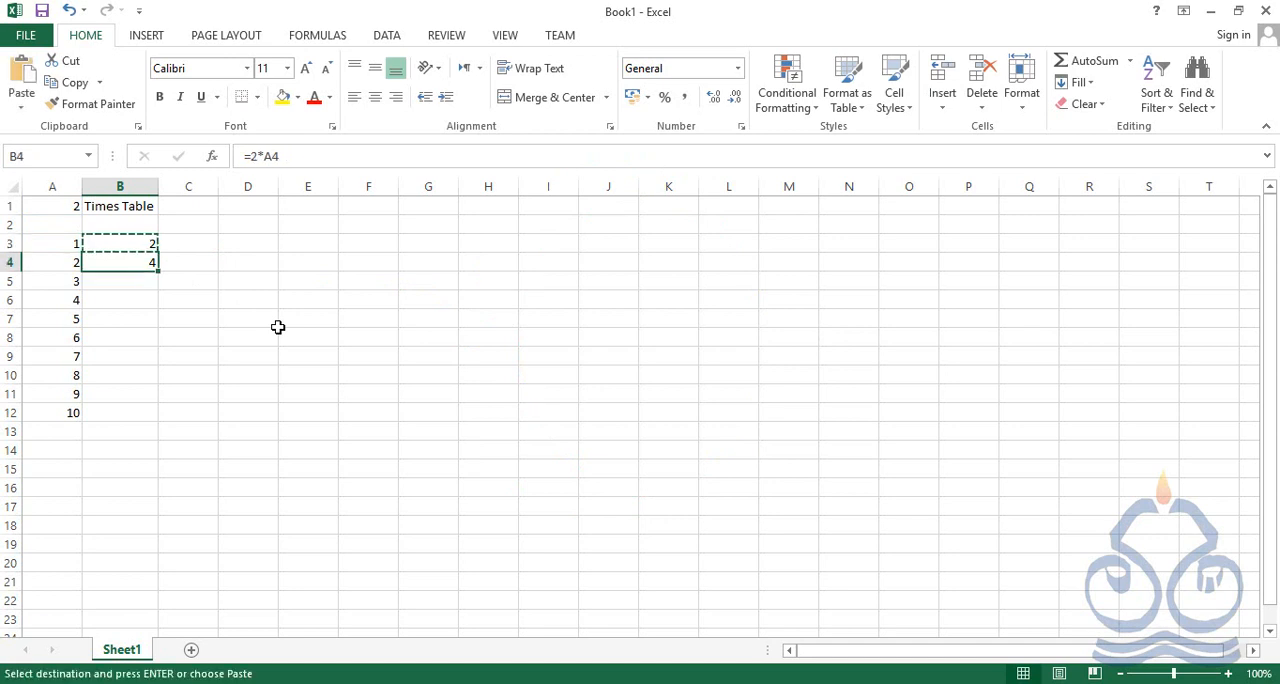
{"action": "key", "text": "ctrl+v"}
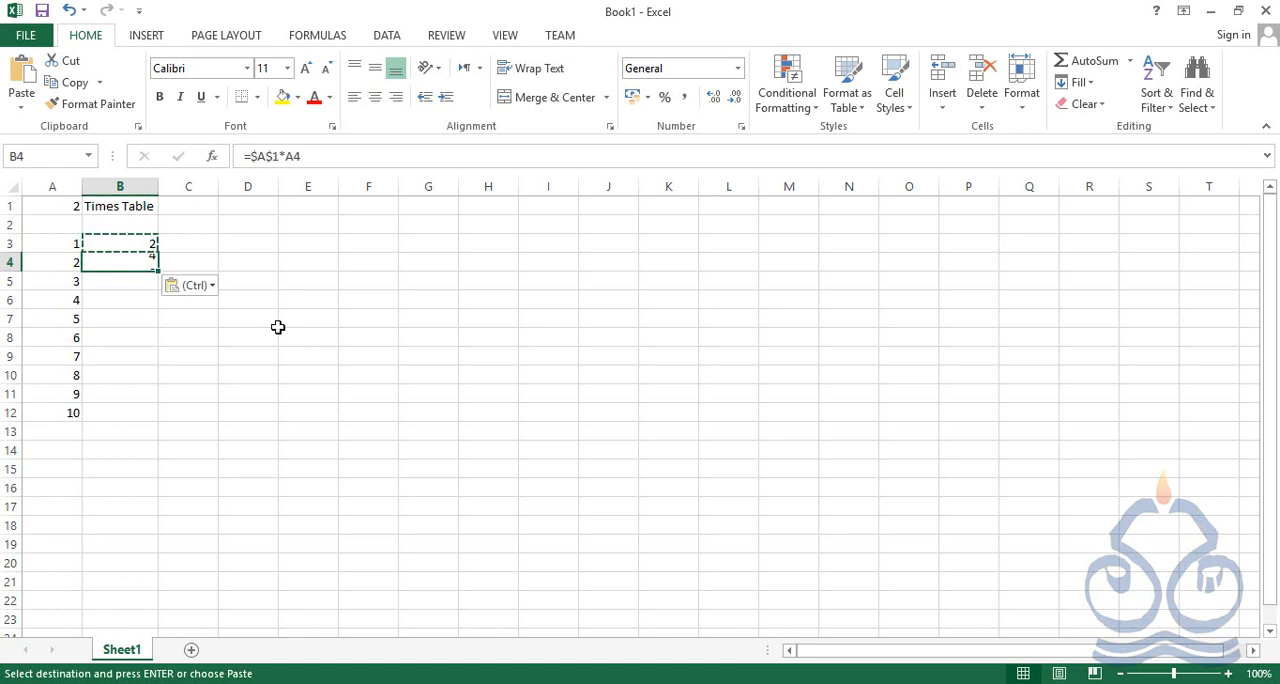
{"action": "left_click", "coordinate": [145, 325]}
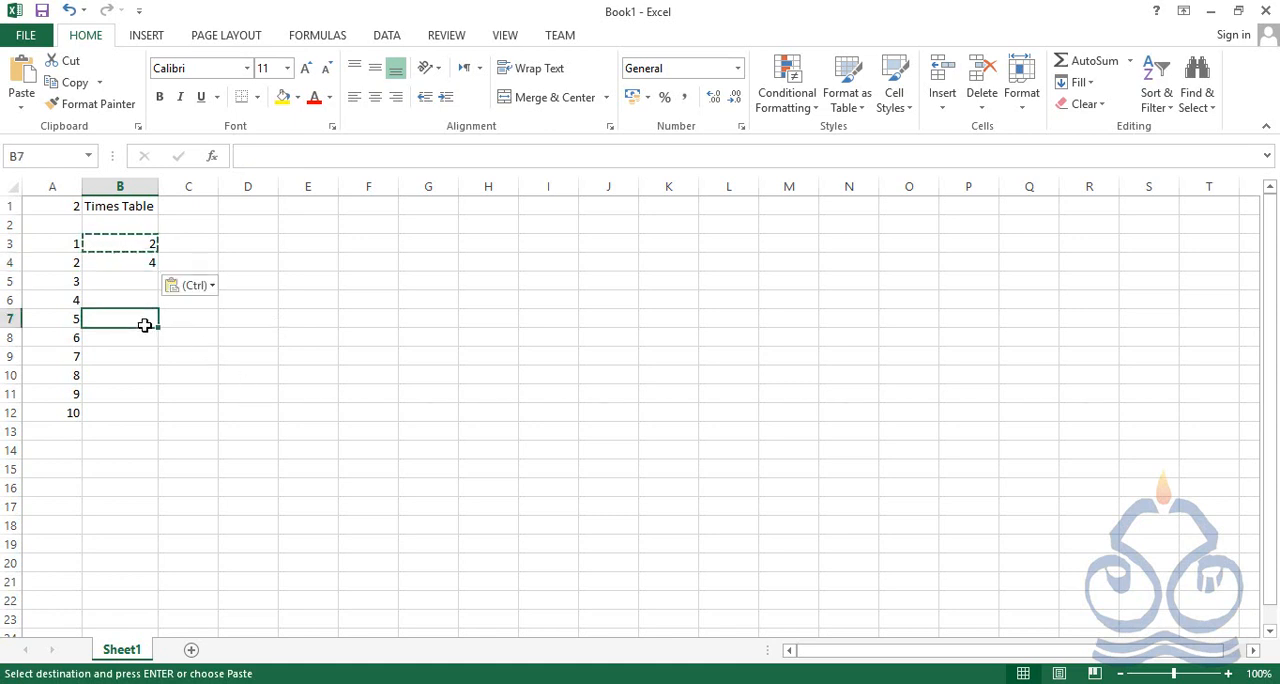
{"action": "key", "text": "Escape"}
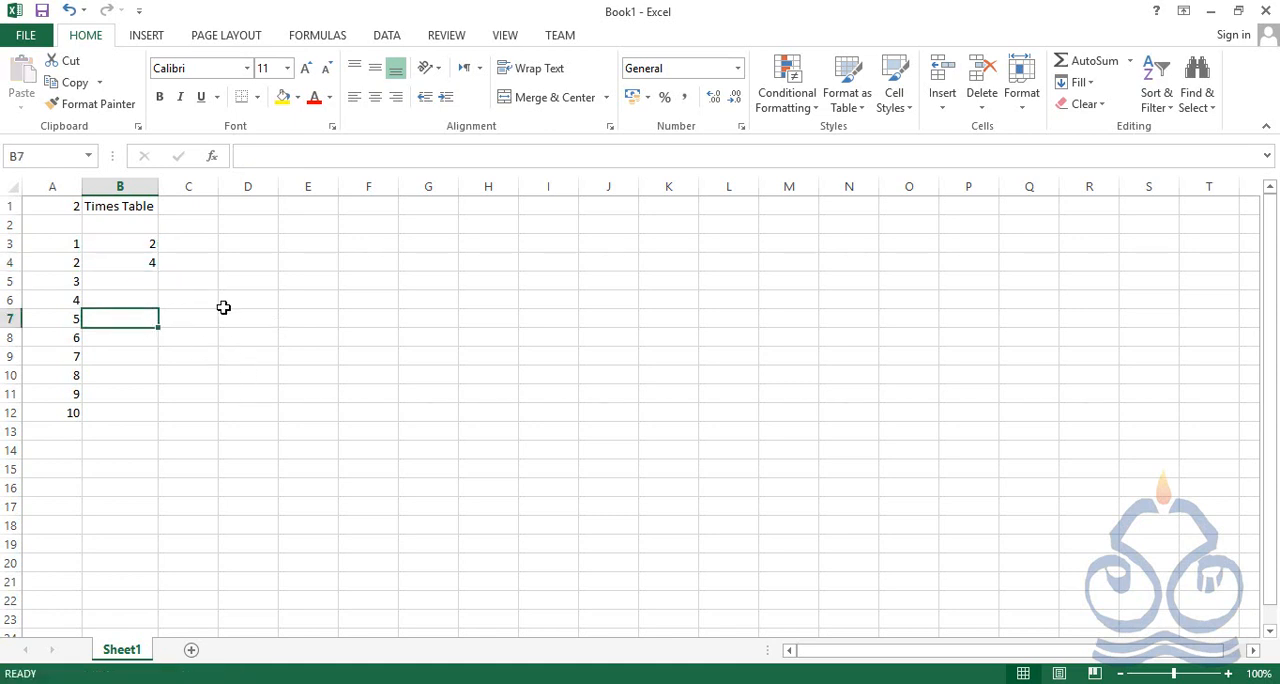
{"action": "left_click", "coordinate": [147, 244]}
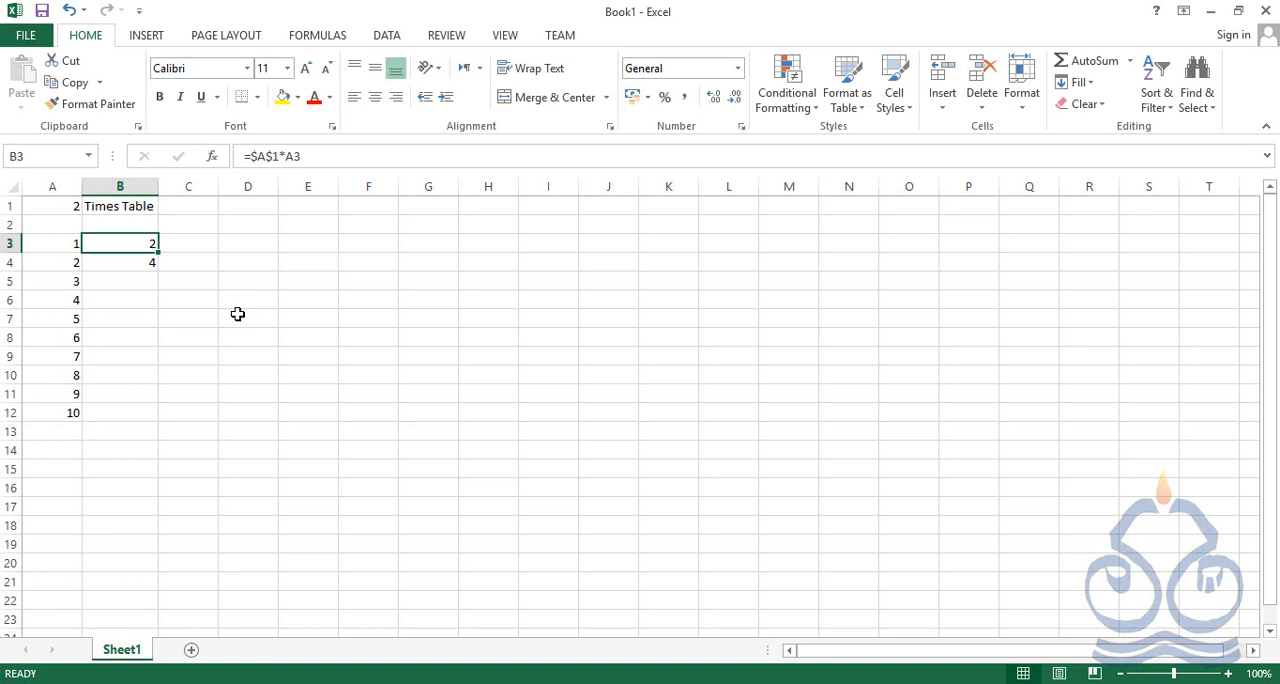
{"action": "left_click", "coordinate": [130, 266]}
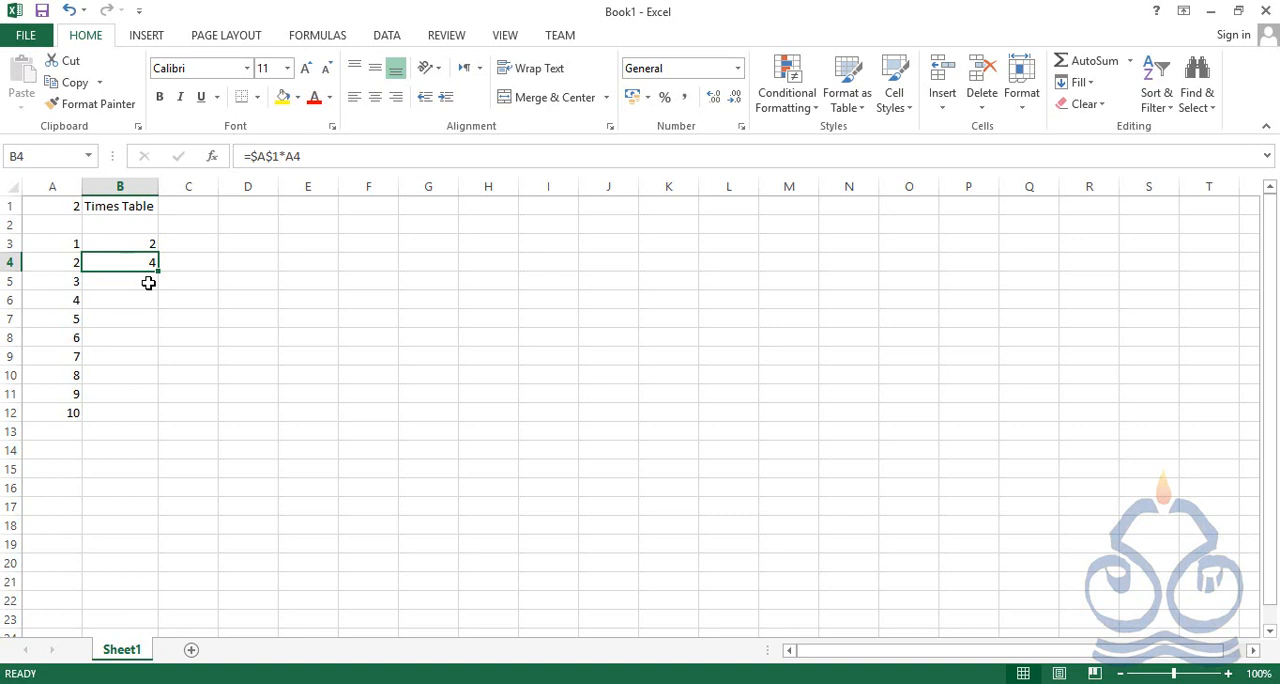
Set the times table number in A1 to 3
{"action": "key", "text": "Up"}
{"action": "key", "text": "Up"}
{"action": "key", "text": "Up"}
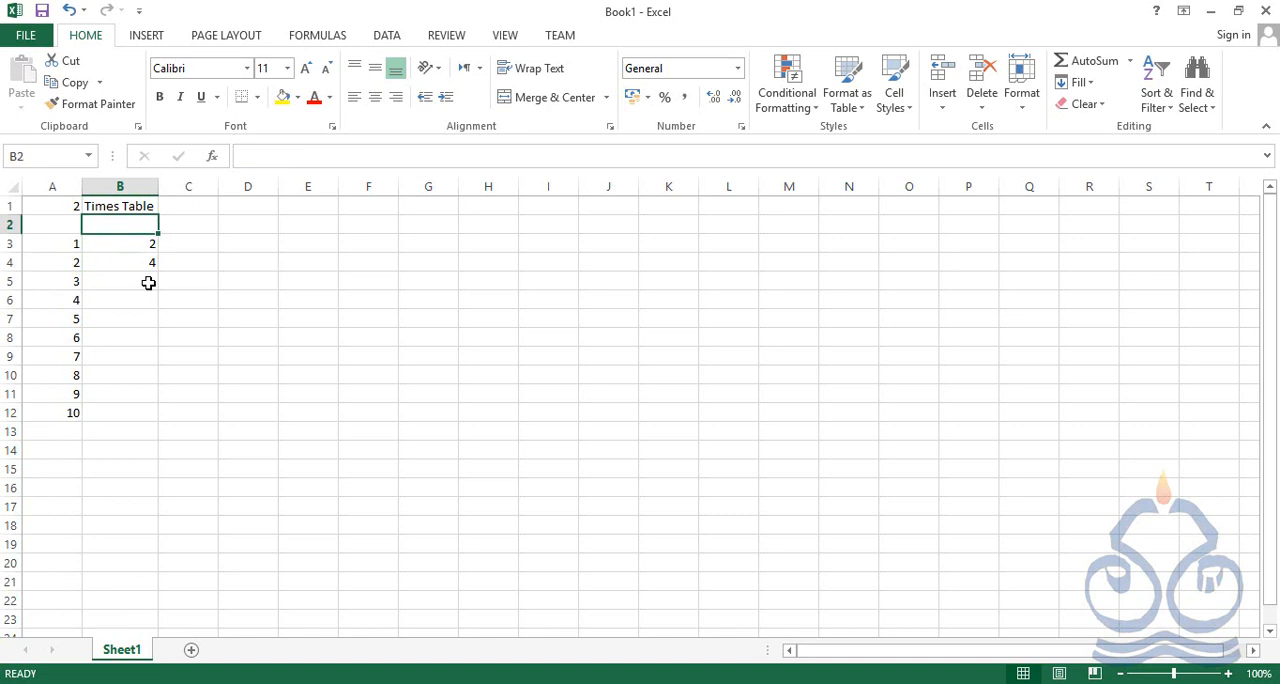
{"action": "key", "text": "Left"}
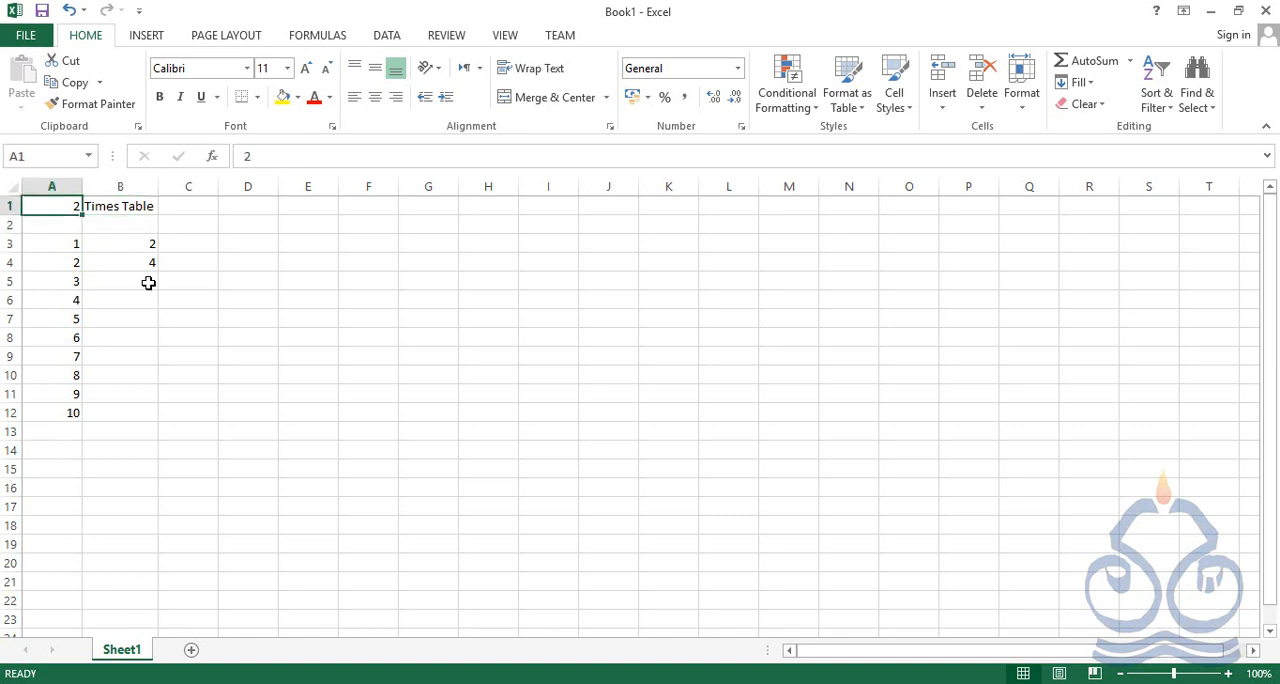
{"action": "type", "text": "3"}
{"action": "key", "text": "Return"}
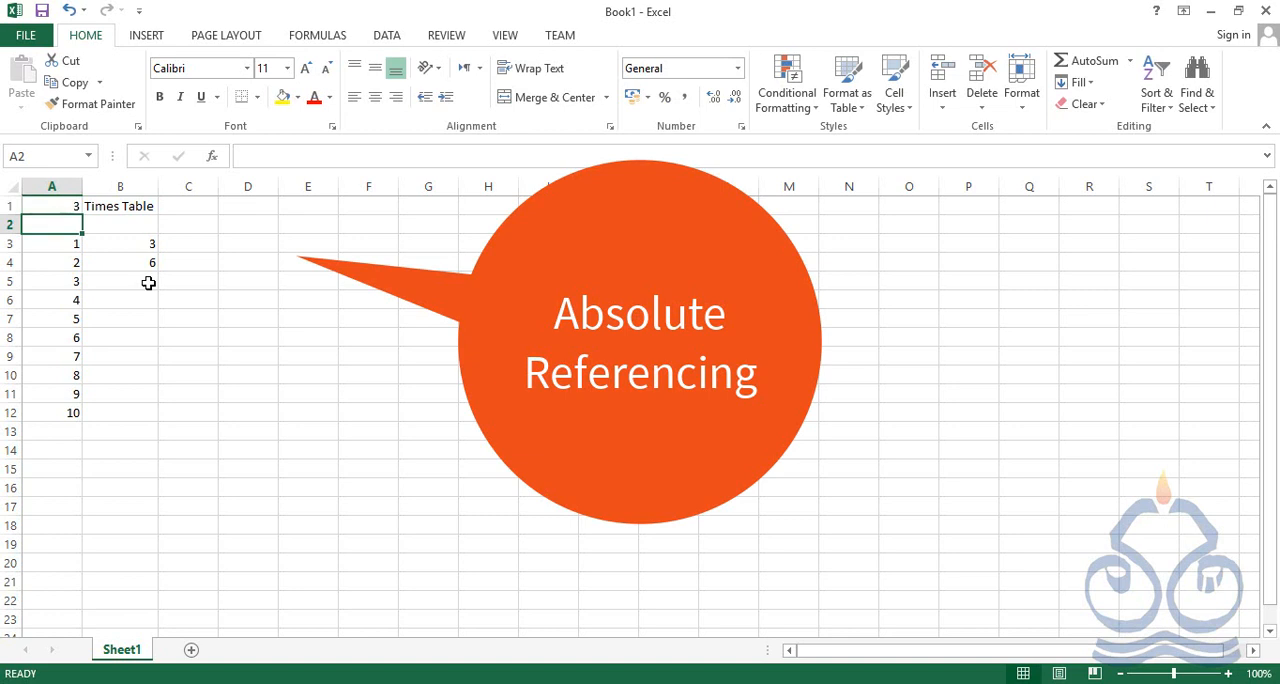
Check the formulas in B3 and B4, and copy the B4 formula into B5:B12
{"action": "left_click", "coordinate": [133, 244]}
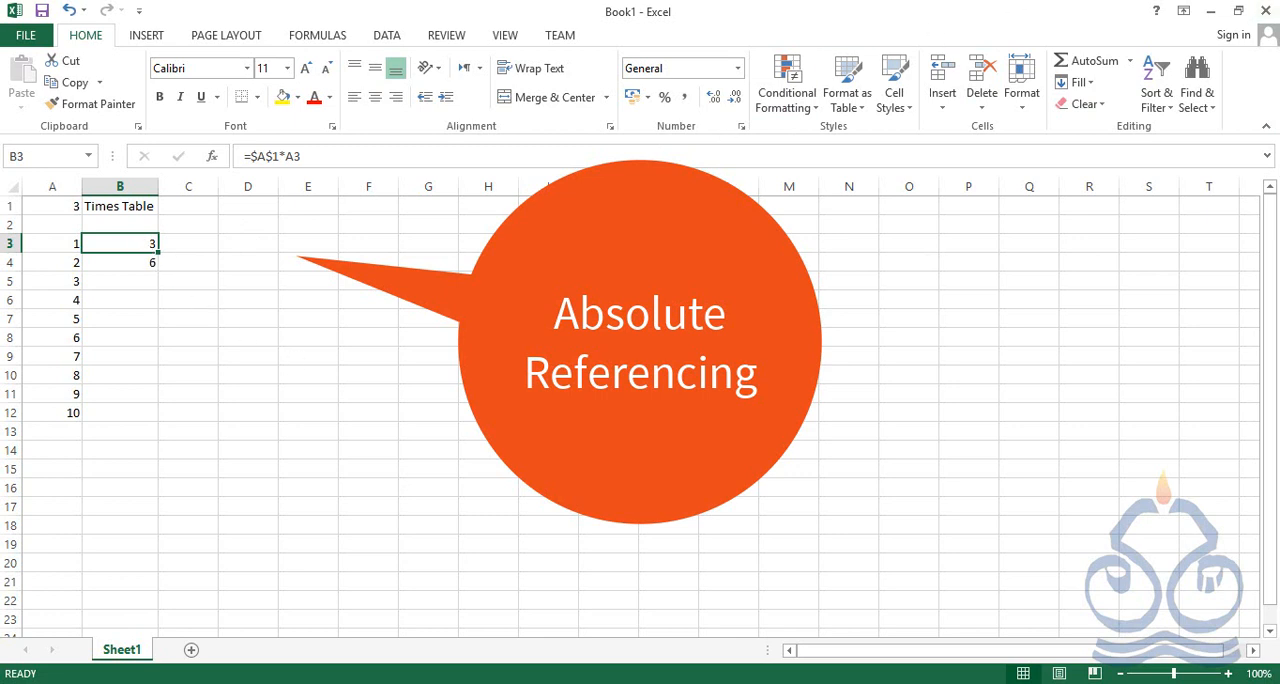
{"action": "left_click", "coordinate": [116, 261]}
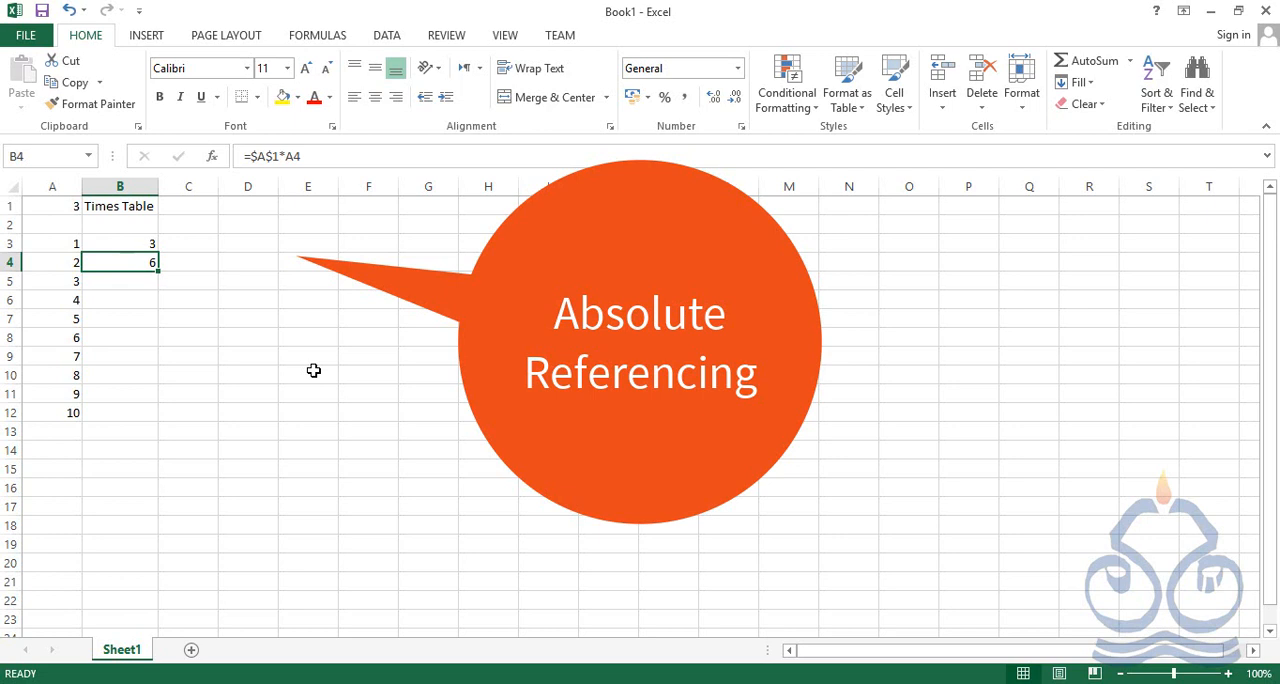
{"action": "key", "text": "ctrl+c"}
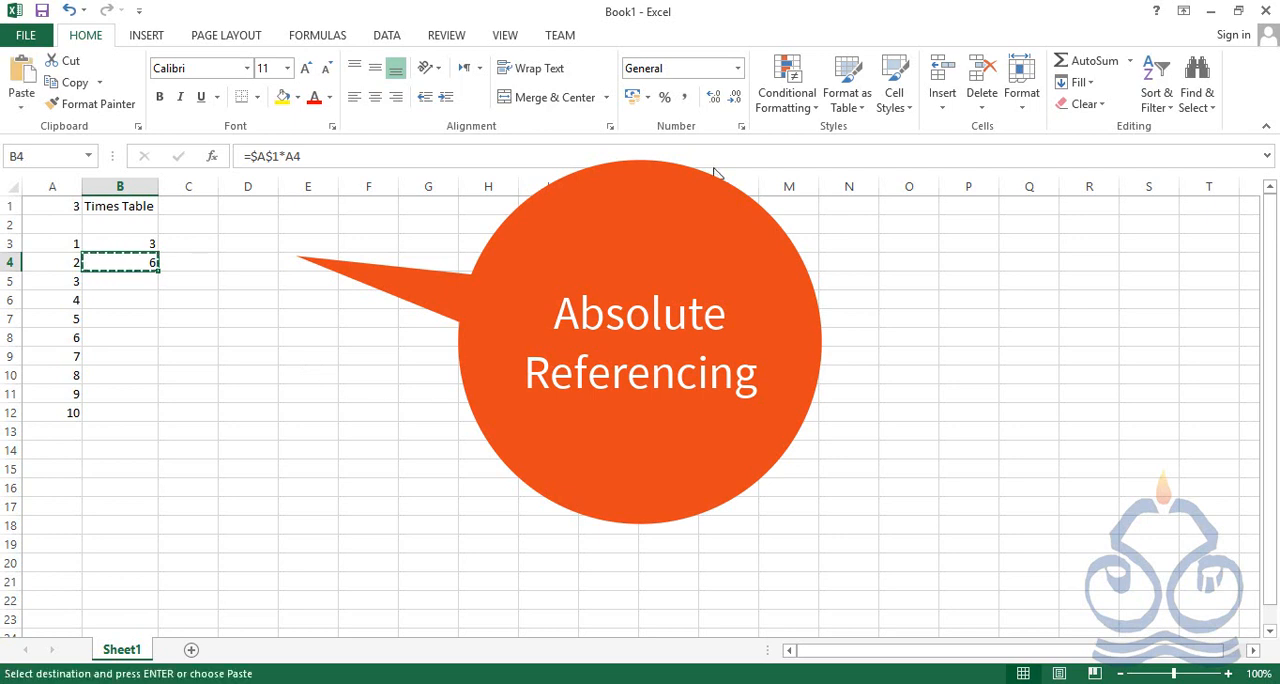
{"action": "left_click_drag", "start_coordinate": [120, 285], "coordinate": [143, 414]}
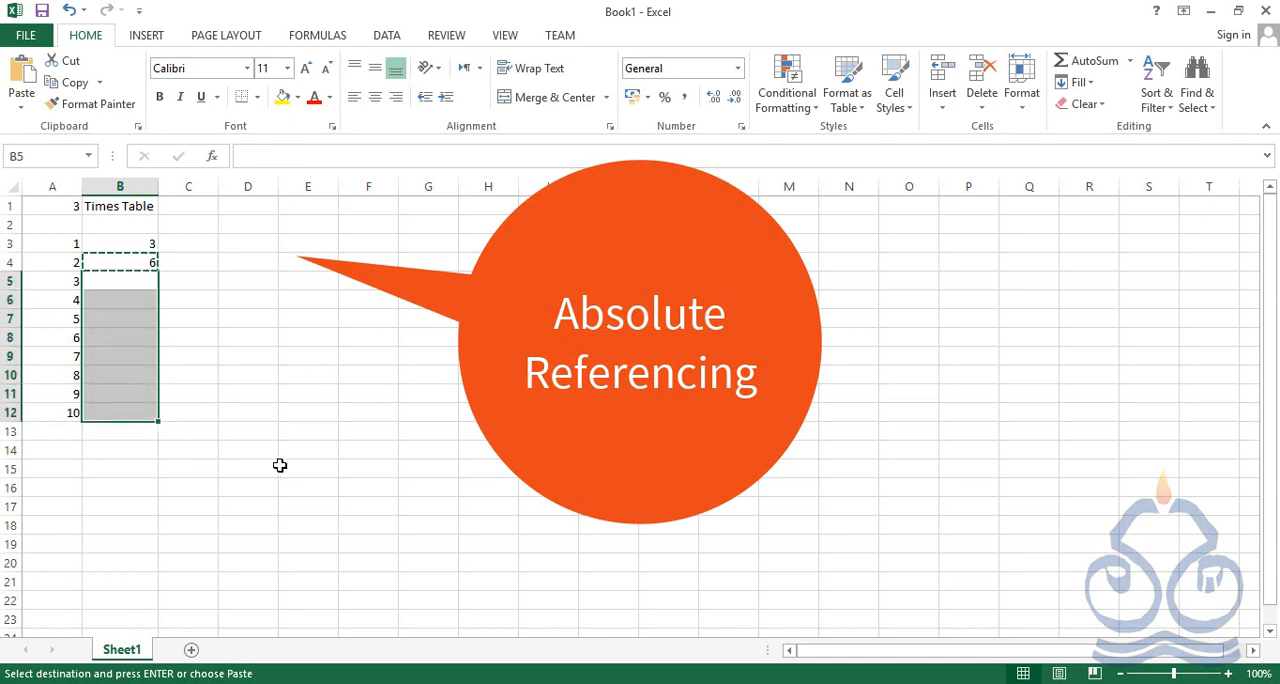
{"action": "key", "text": "ctrl+v"}
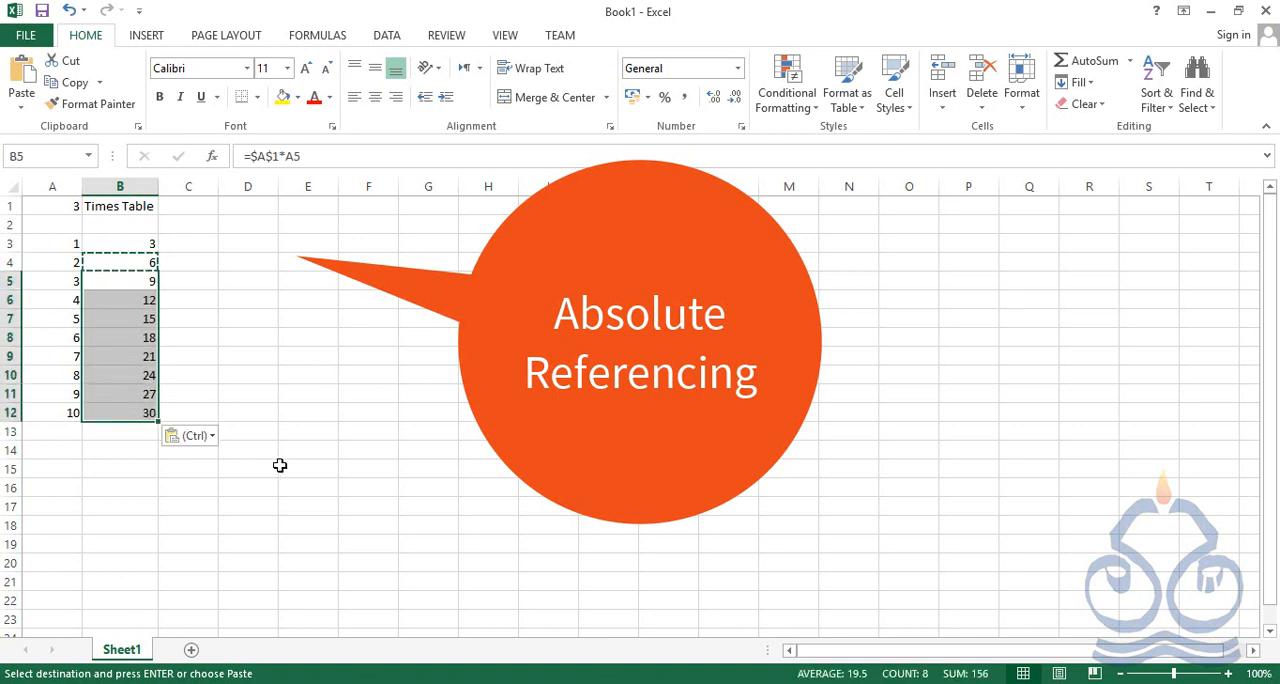
{"action": "left_click", "coordinate": [256, 370]}
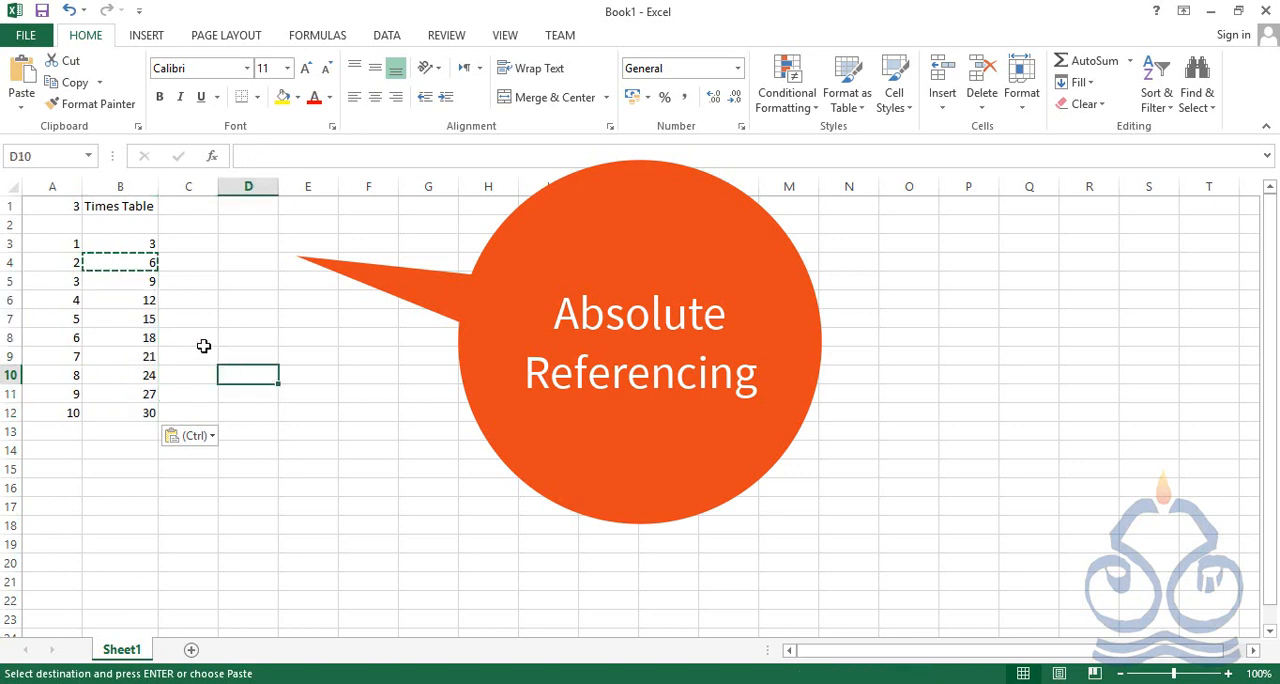
{"action": "key", "text": "Escape"}
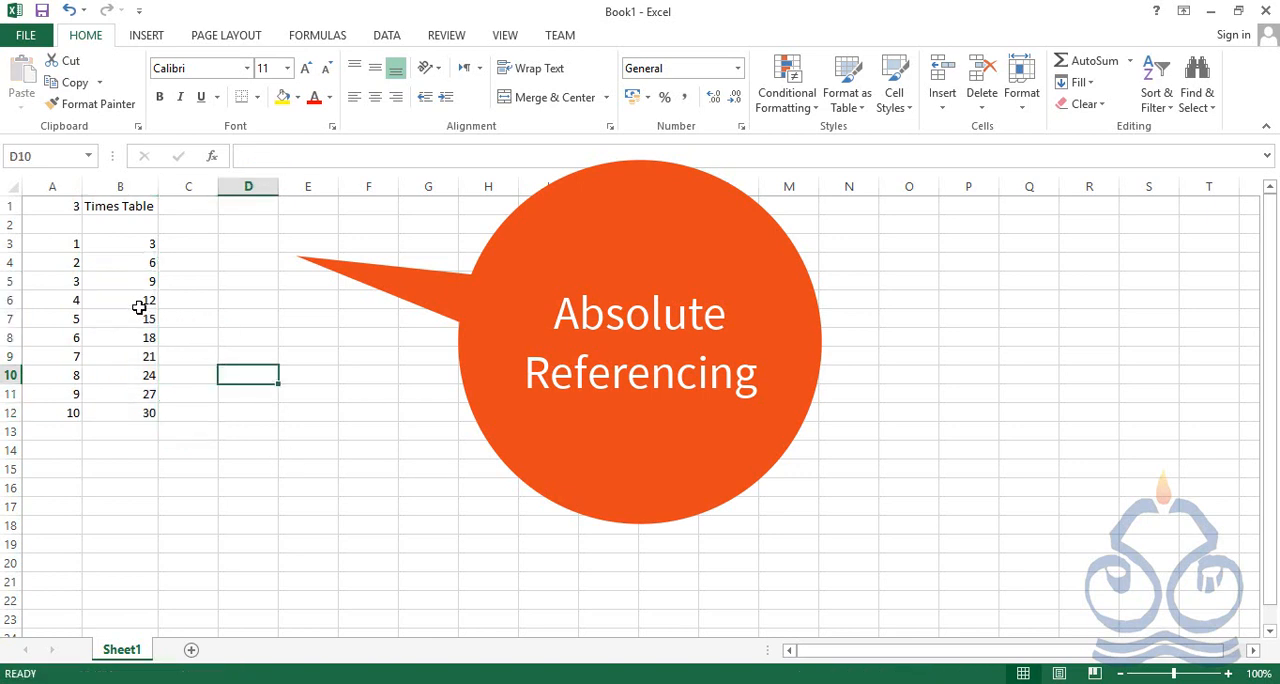
Examine the copied formulas in column B, comparing how the $A$1 reference and the multiplier reference behave from row to row
{"action": "left_click", "coordinate": [121, 286]}
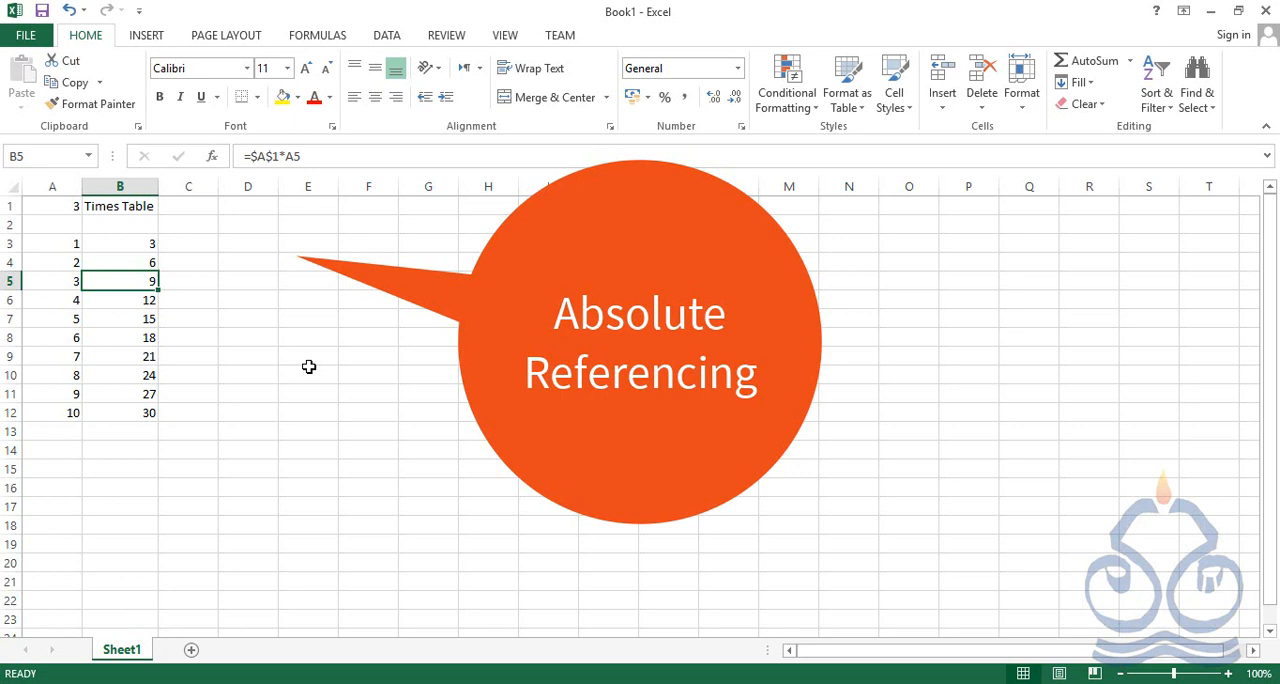
{"action": "key", "text": "Down"}
{"action": "key", "text": "Down"}
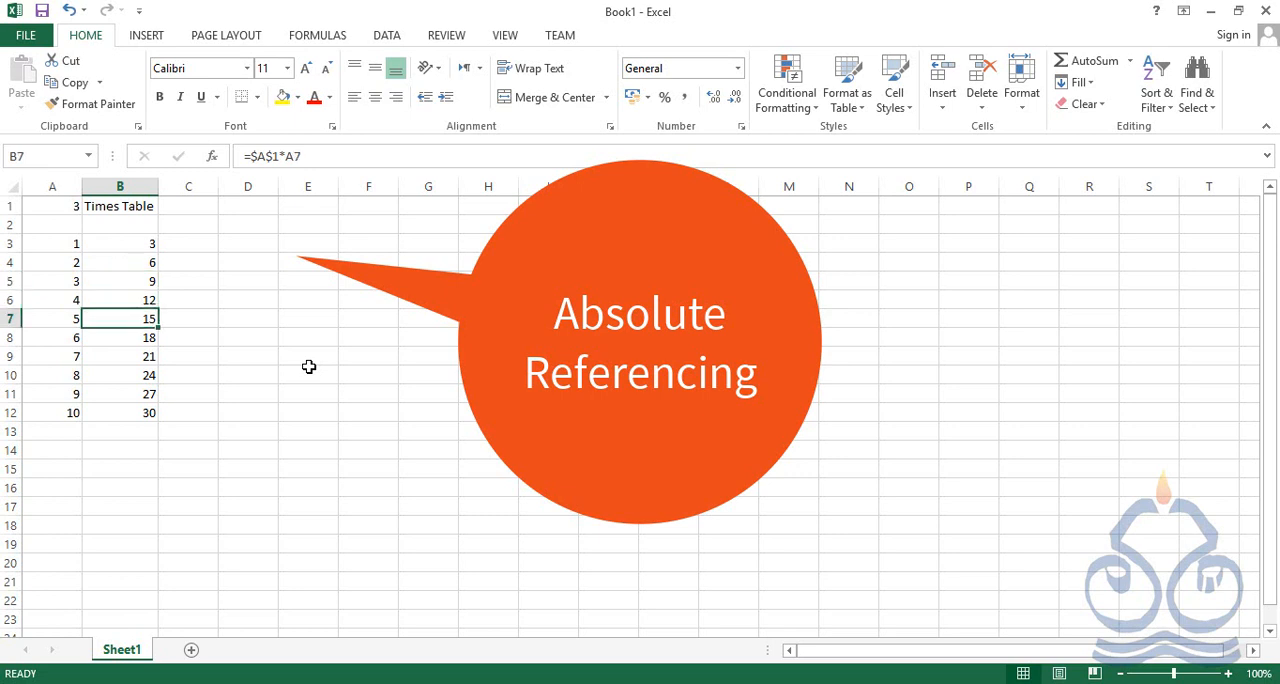
{"action": "key", "text": "Down"}
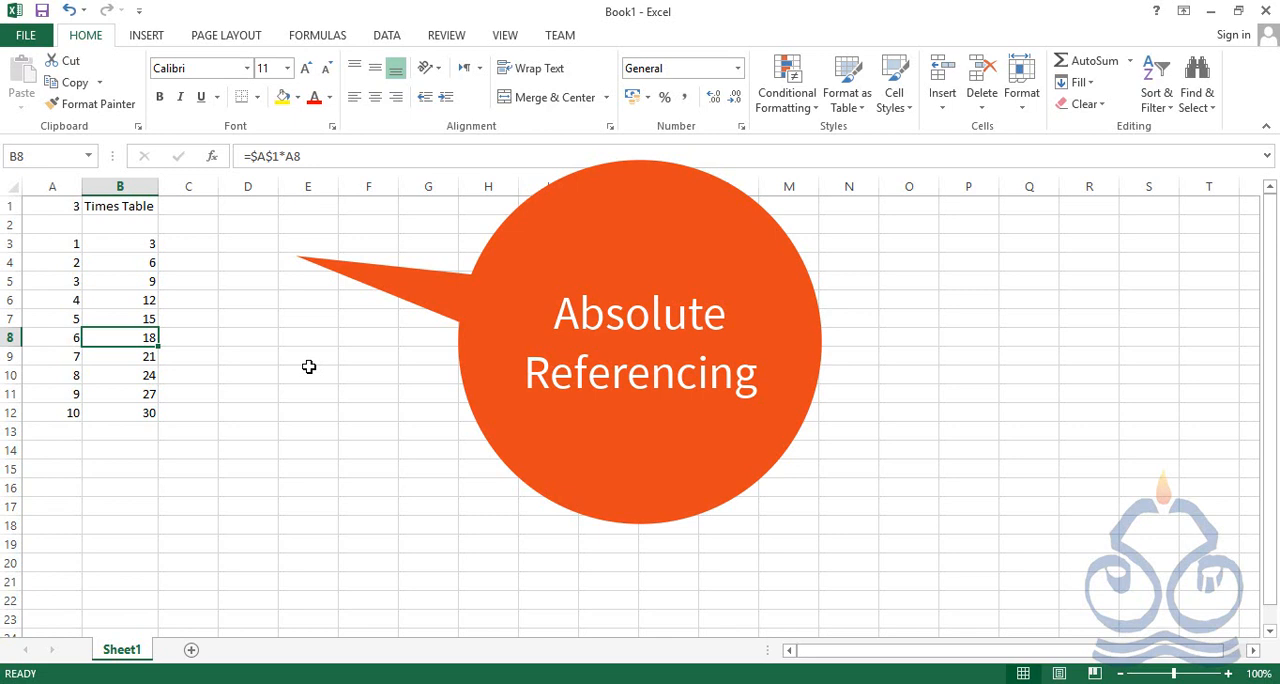
{"action": "key", "text": "Up"}
{"action": "key", "text": "Up"}
{"action": "key", "text": "Up"}
{"action": "key", "text": "Up"}
{"action": "key", "text": "Up"}
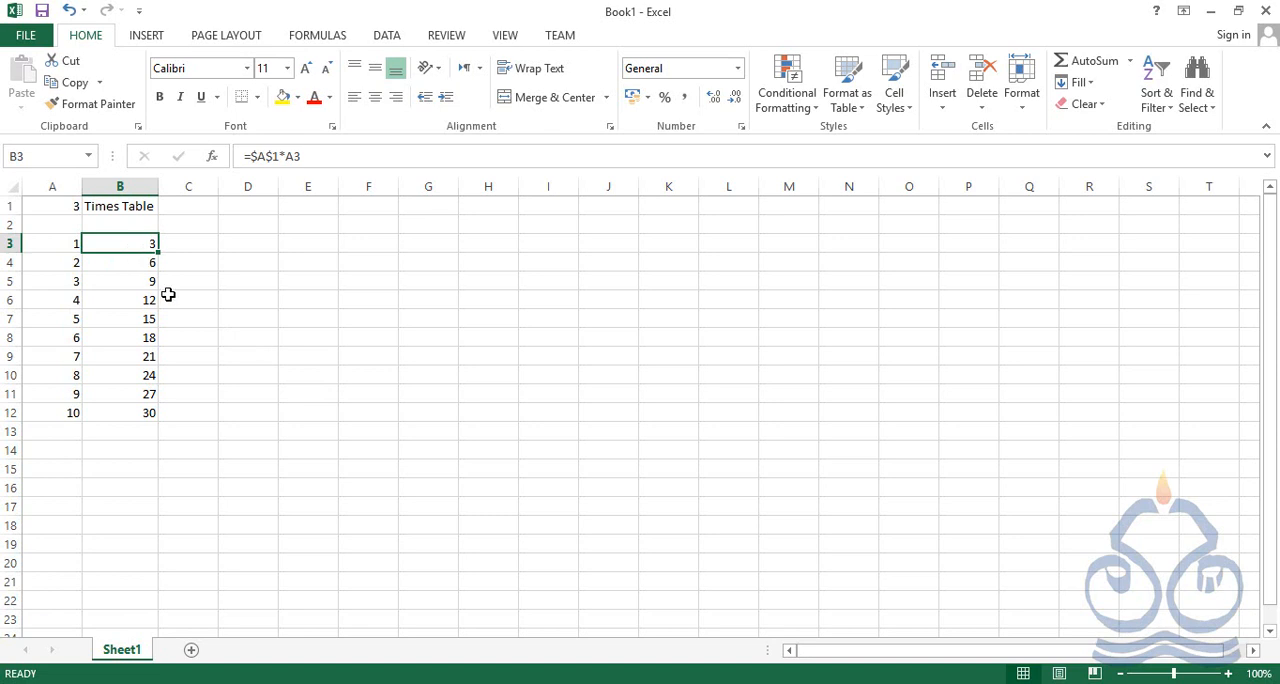
Clear the results in B4:B12 and refill them by extending the B3 formula down to row 12 with AutoFill
{"action": "left_click_drag", "start_coordinate": [147, 262], "coordinate": [141, 412]}
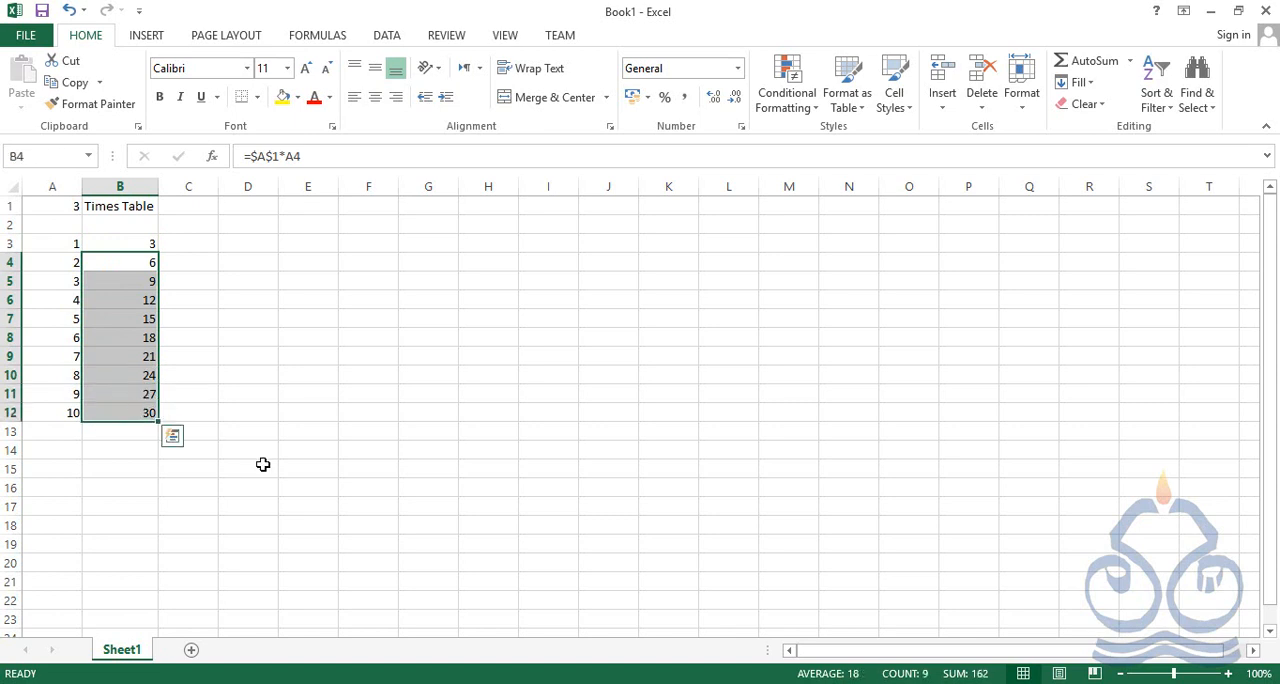
{"action": "key", "text": "Delete"}
{"action": "left_click", "coordinate": [143, 241]}
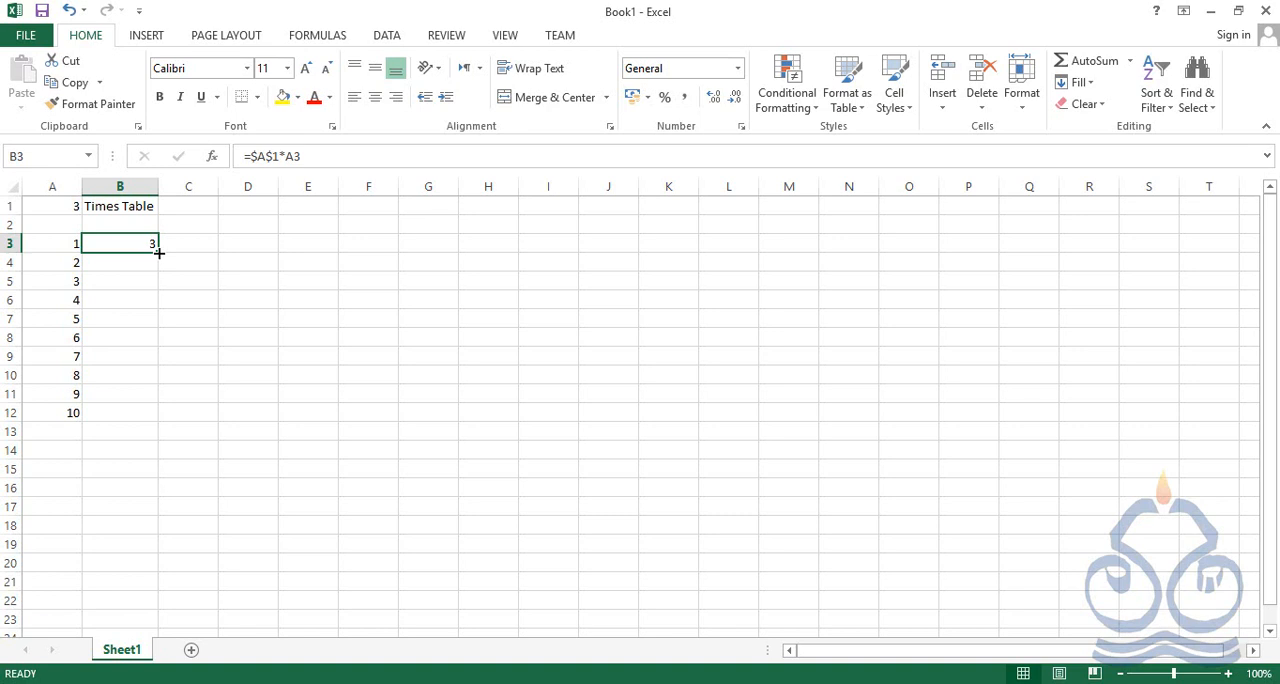
{"action": "left_click_drag", "start_coordinate": [159, 253], "coordinate": [145, 426]}
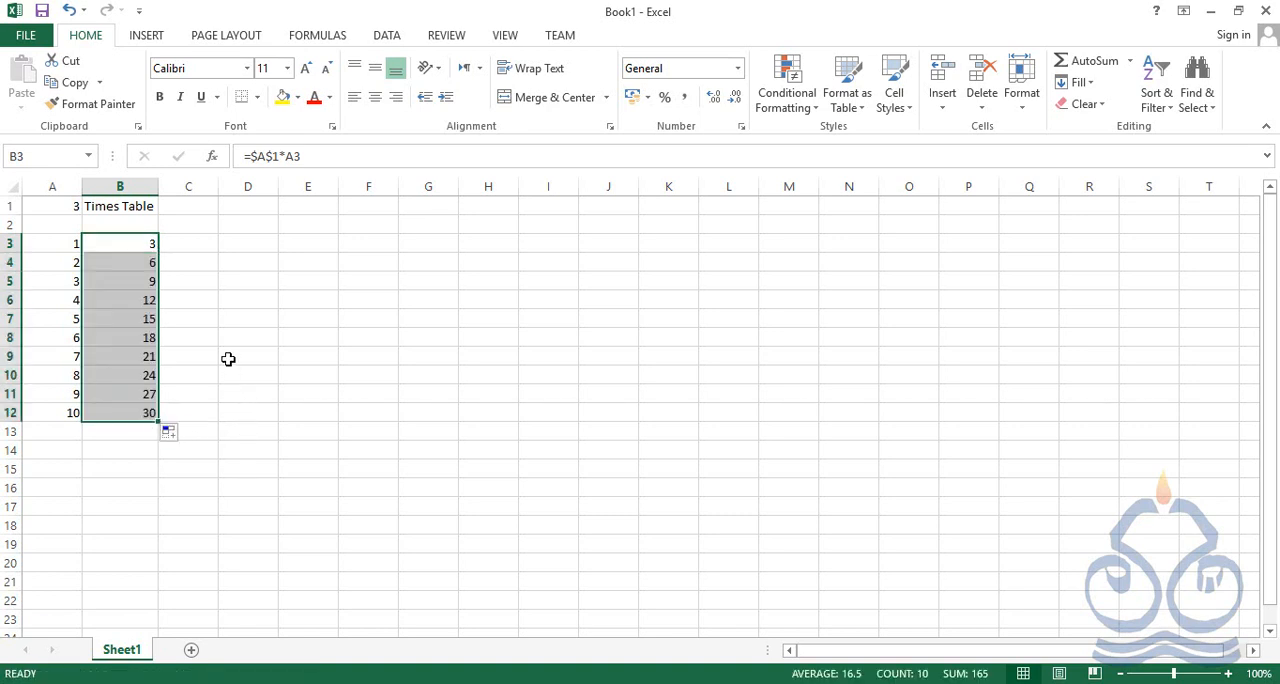
{"action": "left_click", "coordinate": [129, 243]}
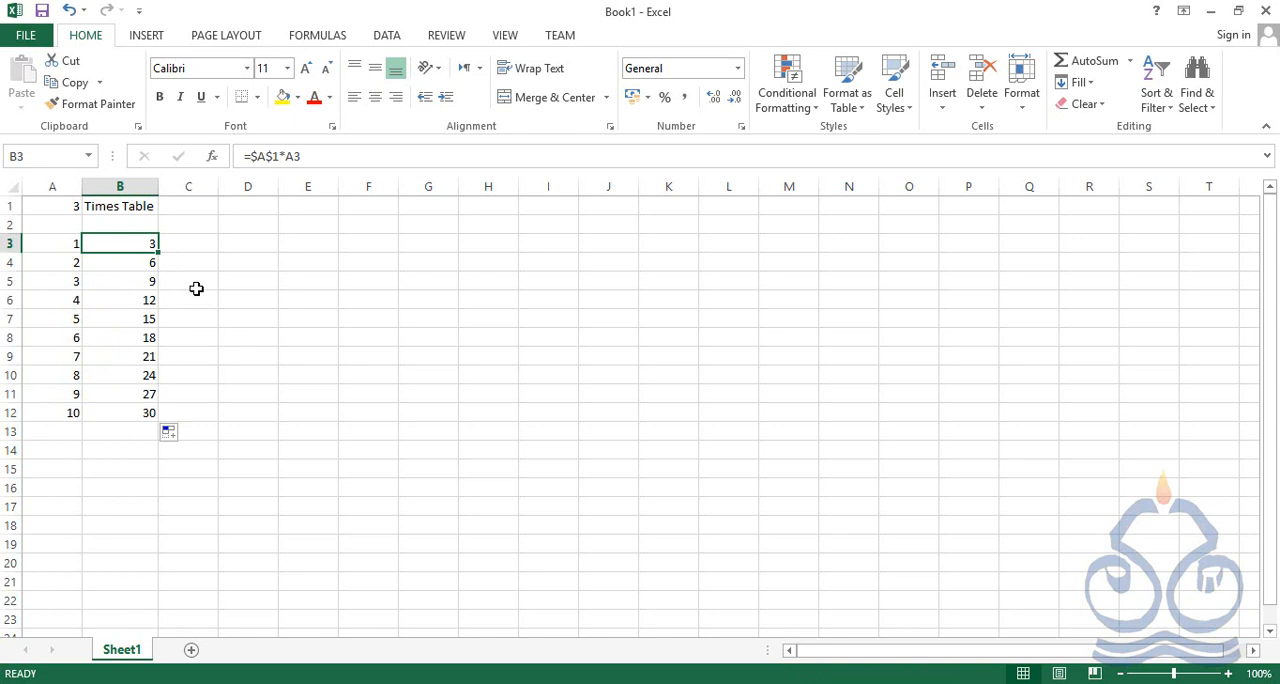
Enter 1 in C3 and fill it down through C12 with AutoFill
{"action": "left_click", "coordinate": [203, 241]}
{"action": "type", "text": "1"}
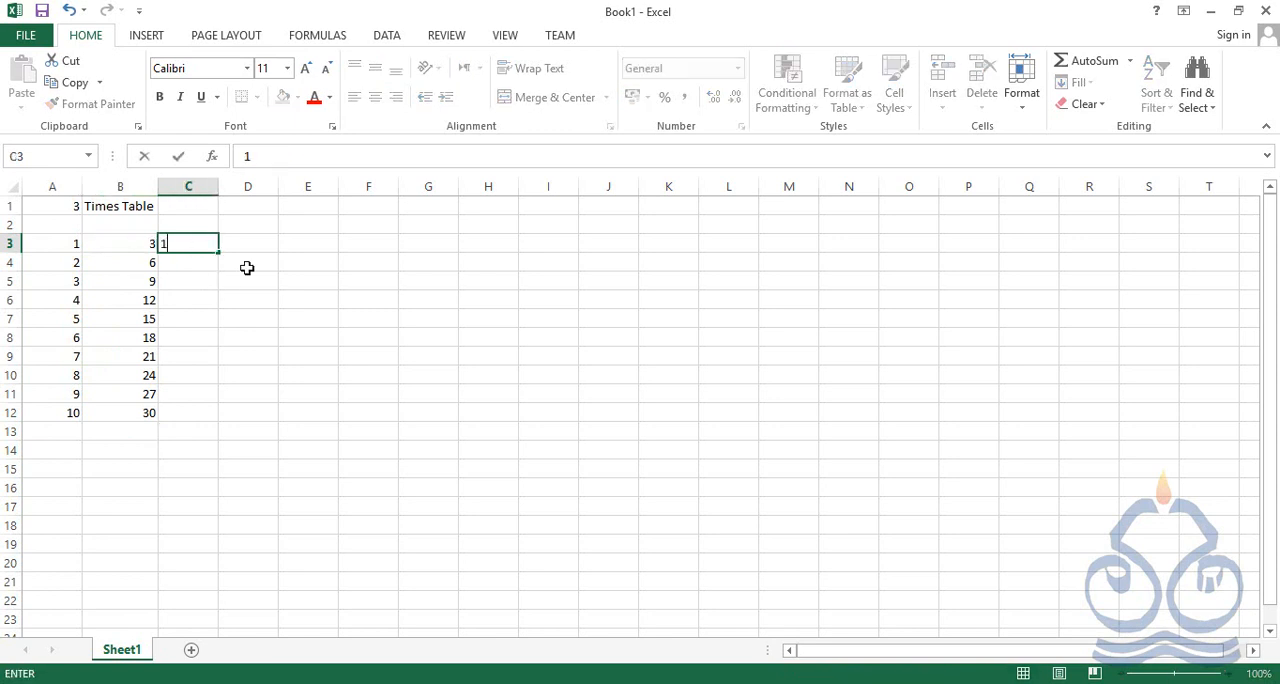
{"action": "key", "text": "Return"}
{"action": "left_click", "coordinate": [209, 246]}
{"action": "left_click_drag", "start_coordinate": [220, 252], "coordinate": [218, 420]}
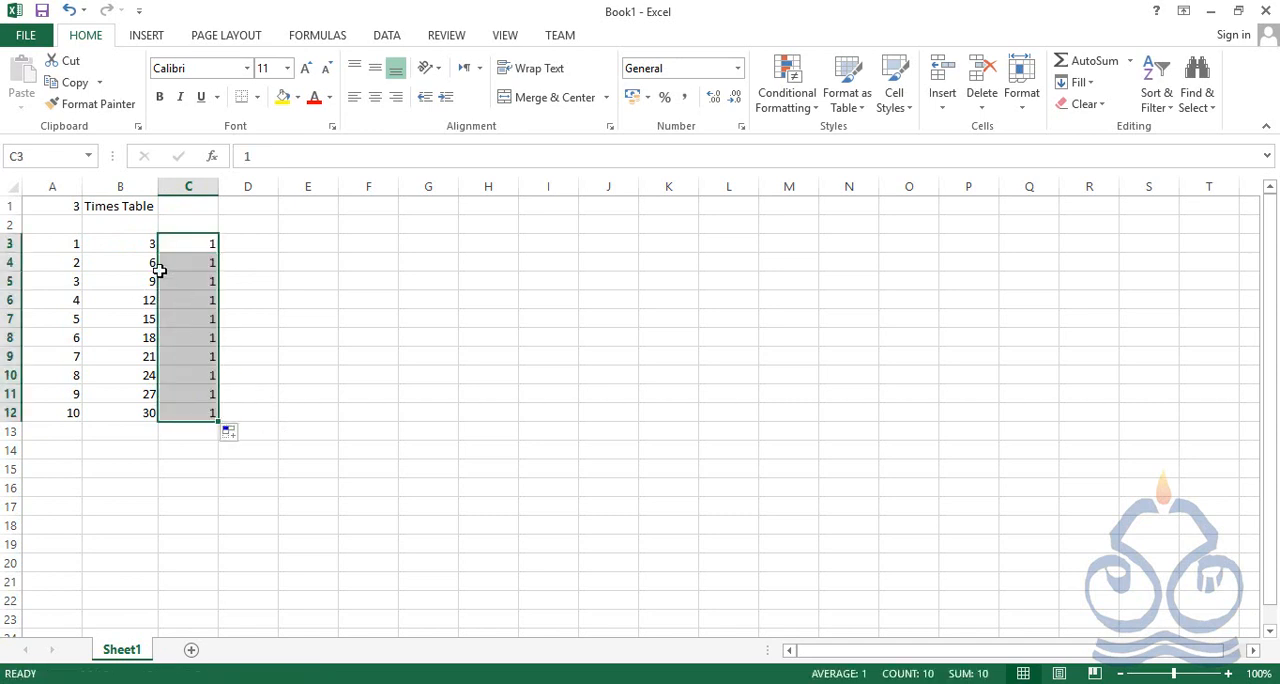
Repeat the AutoFill of the B3 formula down through B12
{"action": "left_click", "coordinate": [137, 248]}
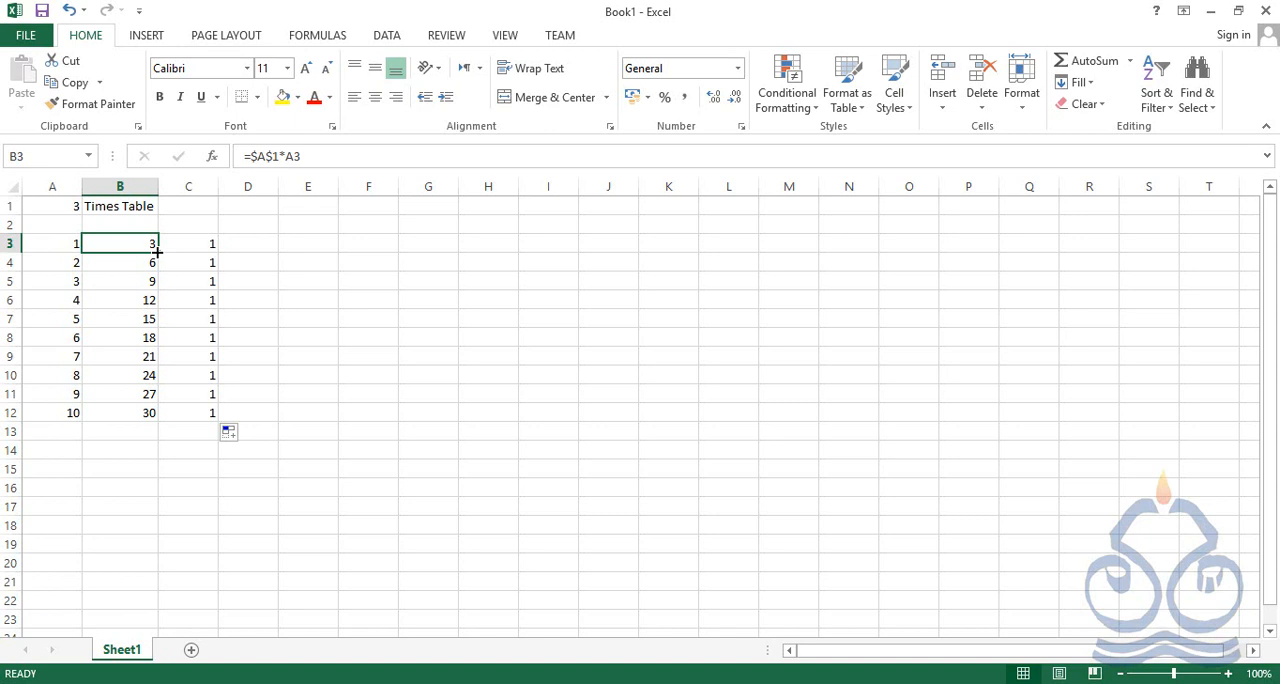
{"action": "left_click_drag", "start_coordinate": [157, 253], "coordinate": [157, 422]}
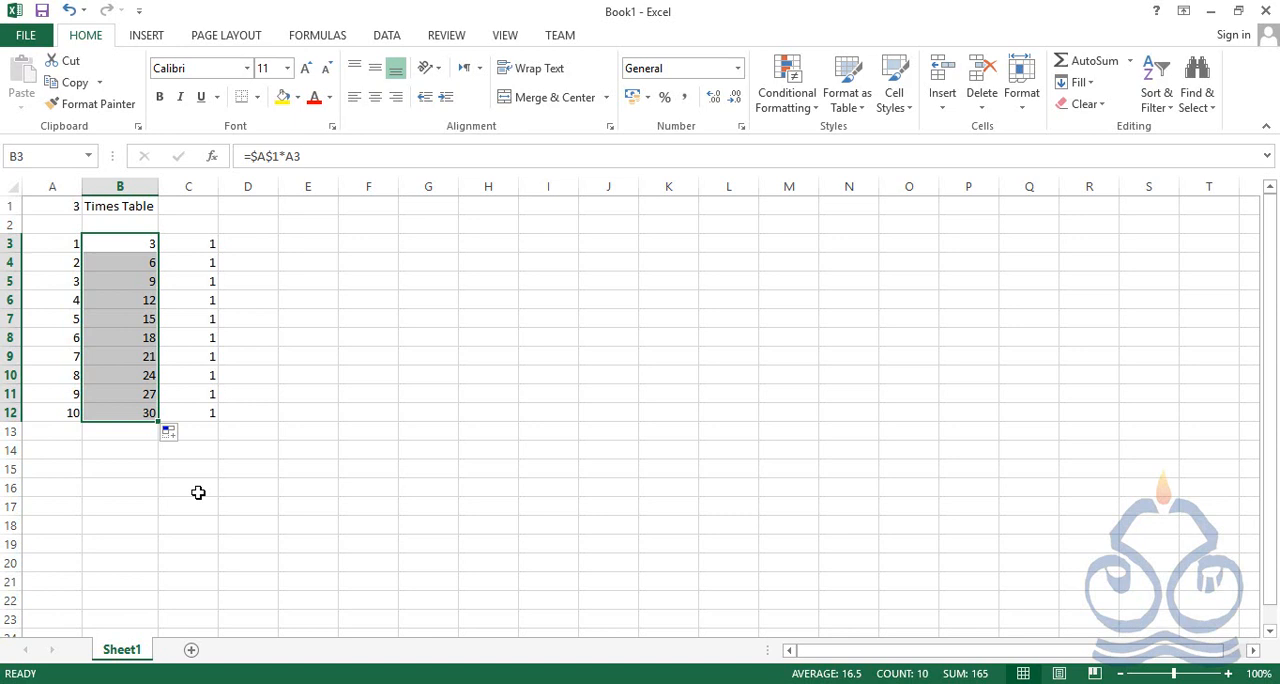
Clear B4:B12 and refill the range from the B3 formula with AutoFill, matching the length of the adjacent data
{"action": "left_click", "coordinate": [148, 248]}
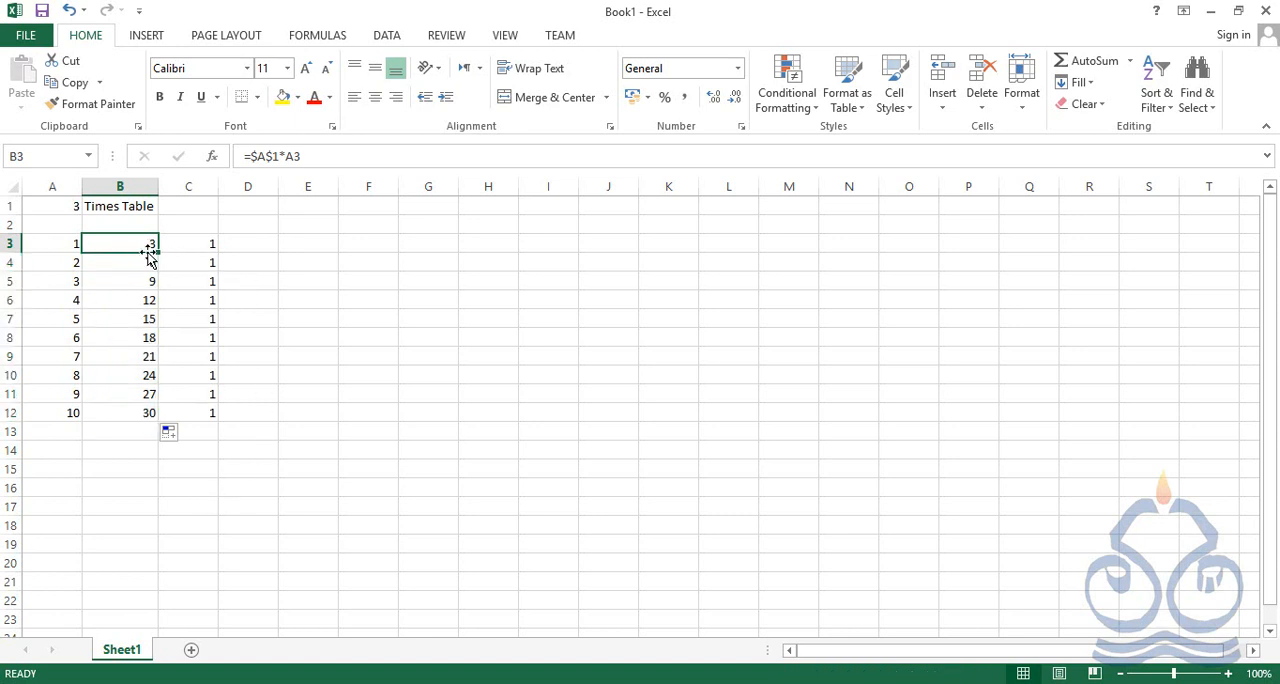
{"action": "left_click_drag", "start_coordinate": [145, 262], "coordinate": [145, 412]}
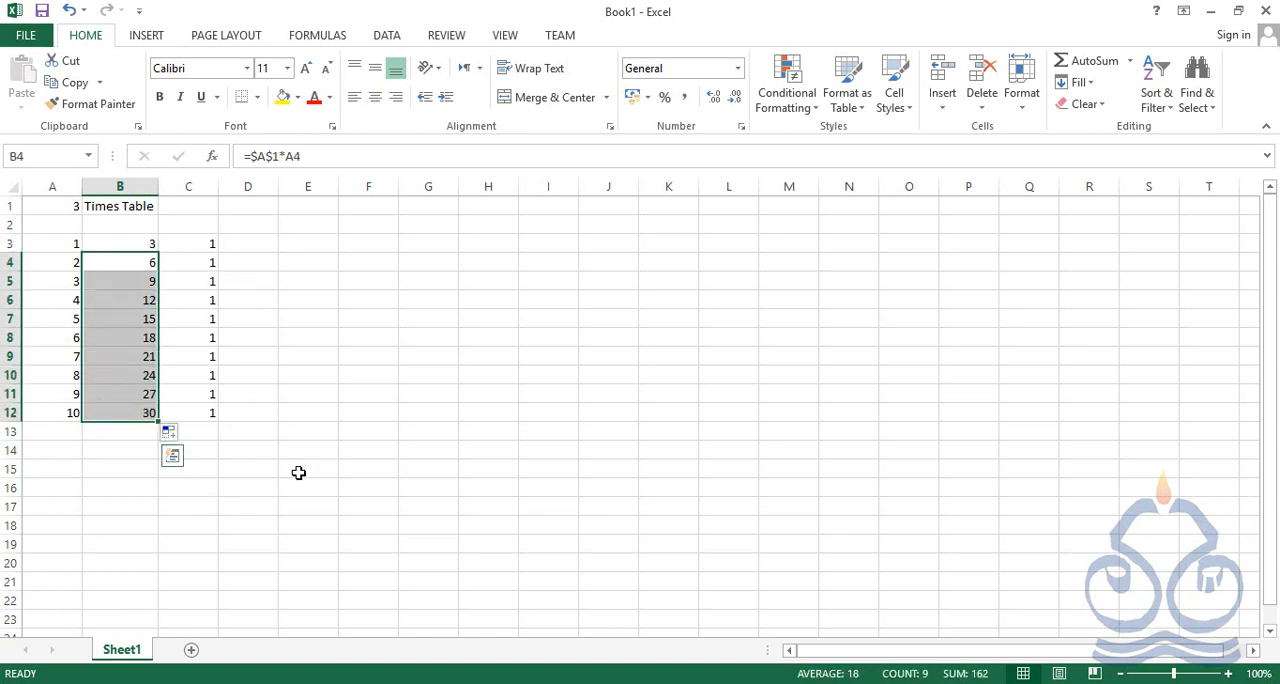
{"action": "key", "text": "Delete"}
{"action": "left_click", "coordinate": [150, 249]}
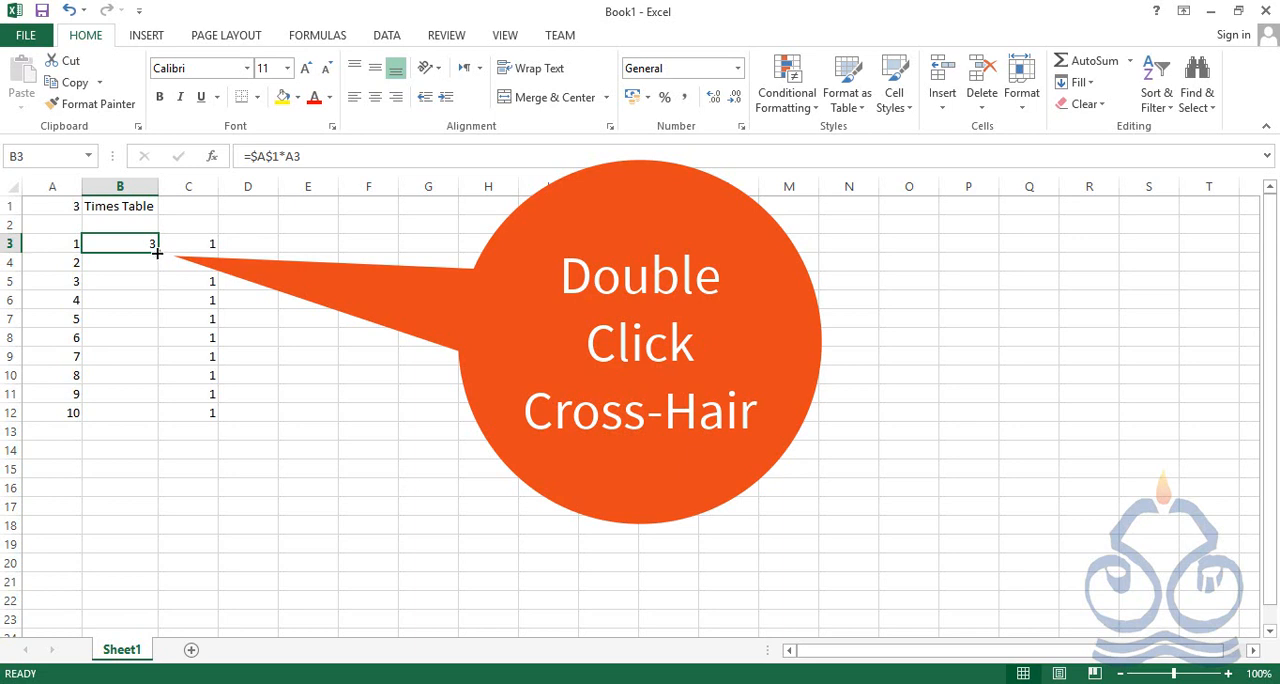
{"action": "double_click", "coordinate": [158, 251]}
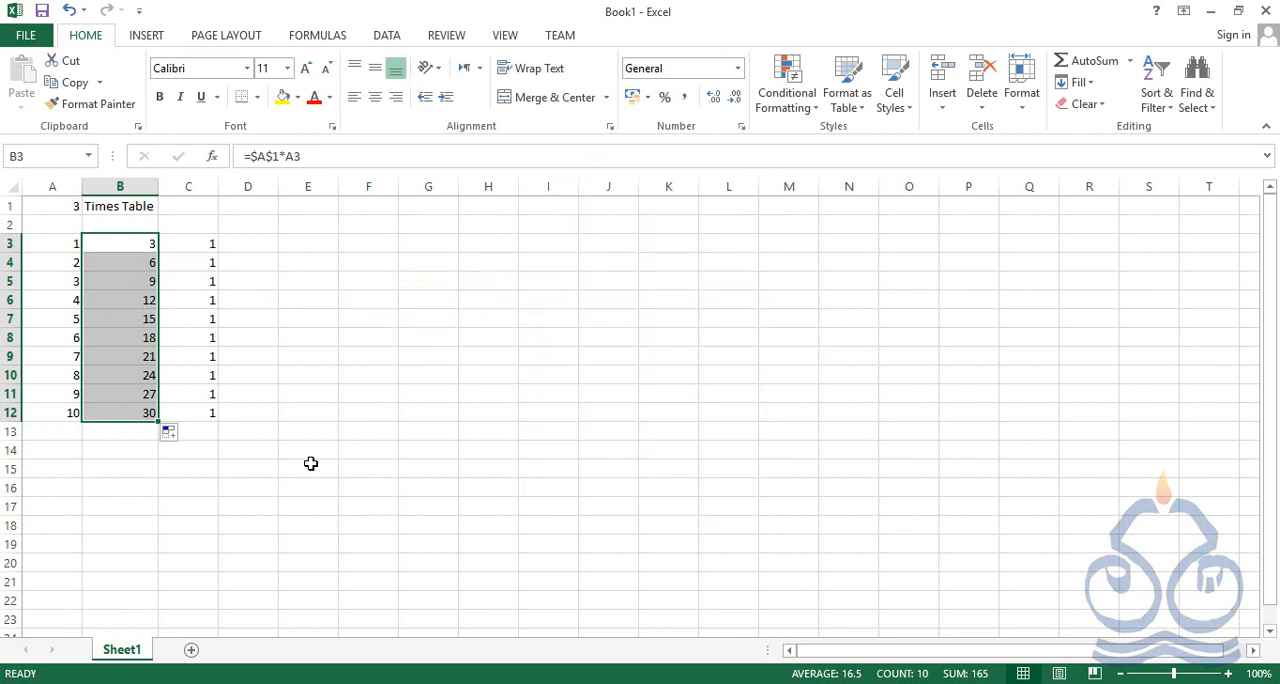
{"action": "left_click_drag", "start_coordinate": [331, 246], "coordinate": [329, 529]}
{"action": "scroll", "coordinate": [238, 506], "scroll_direction": "up", "scroll_amount": 14}
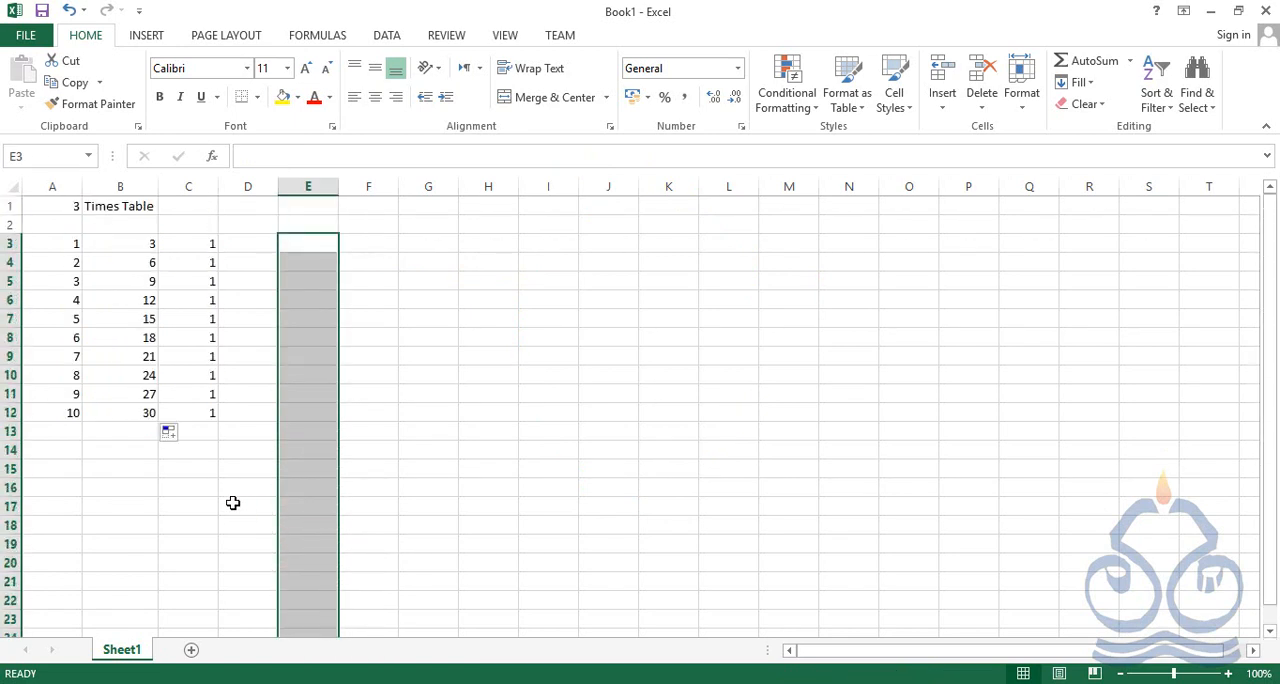
{"action": "left_click", "coordinate": [316, 248]}
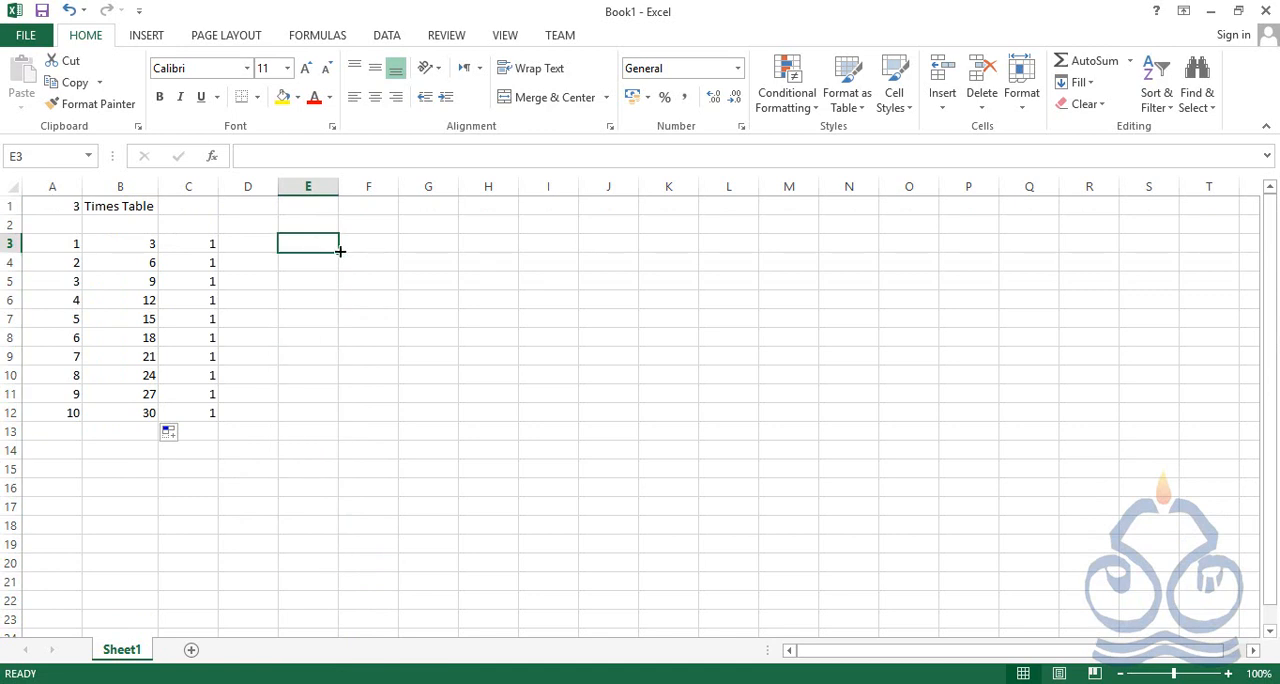
Reapply AutoFill from B3 down through B12, then reselect B3
{"action": "left_click", "coordinate": [143, 244]}
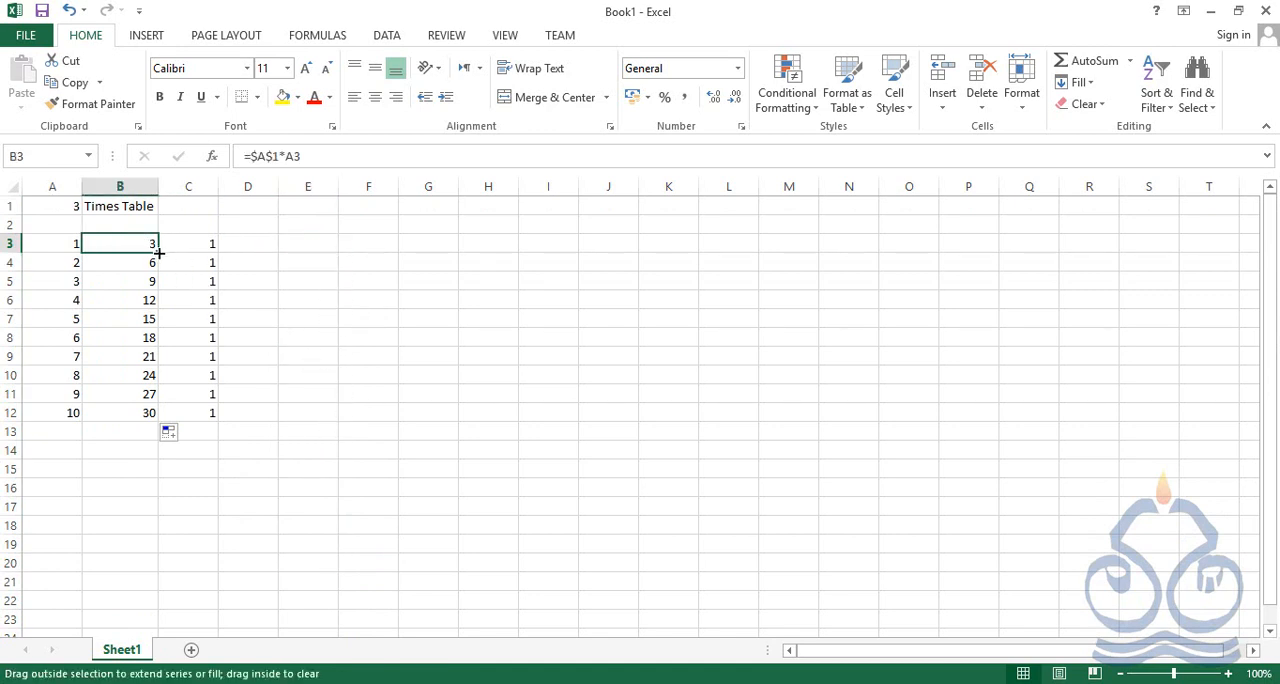
{"action": "double_click", "coordinate": [158, 254]}
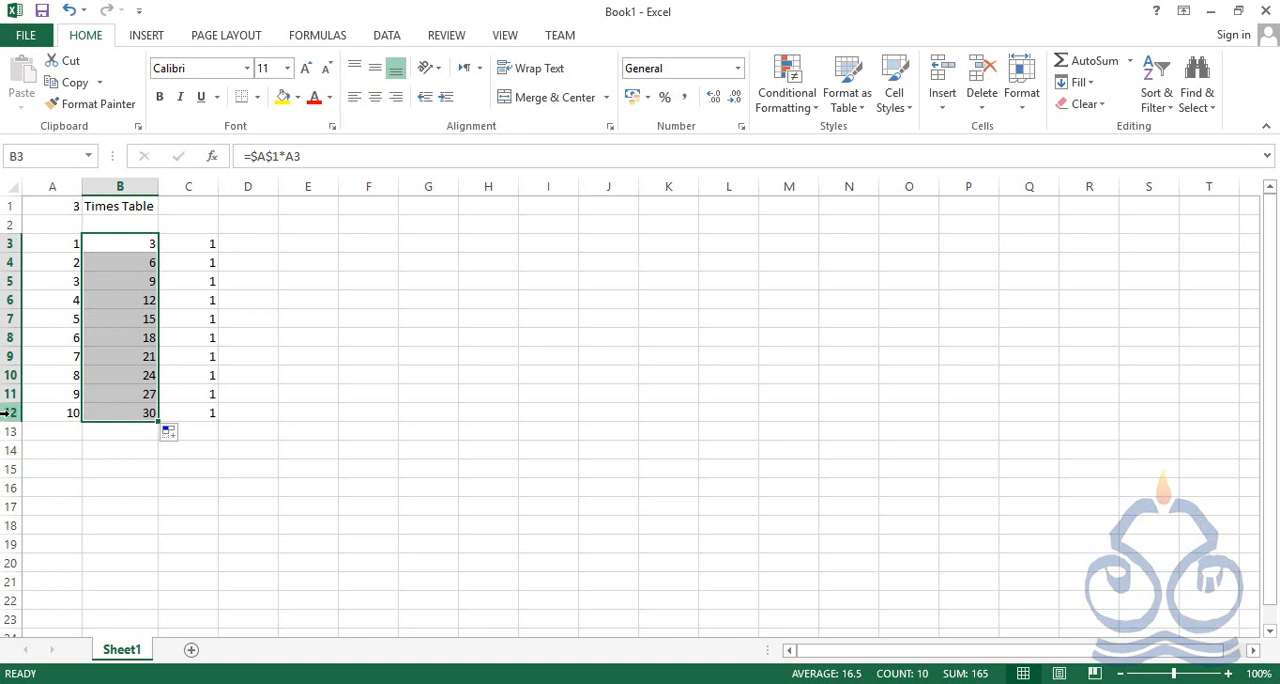
{"action": "left_click", "coordinate": [146, 246]}
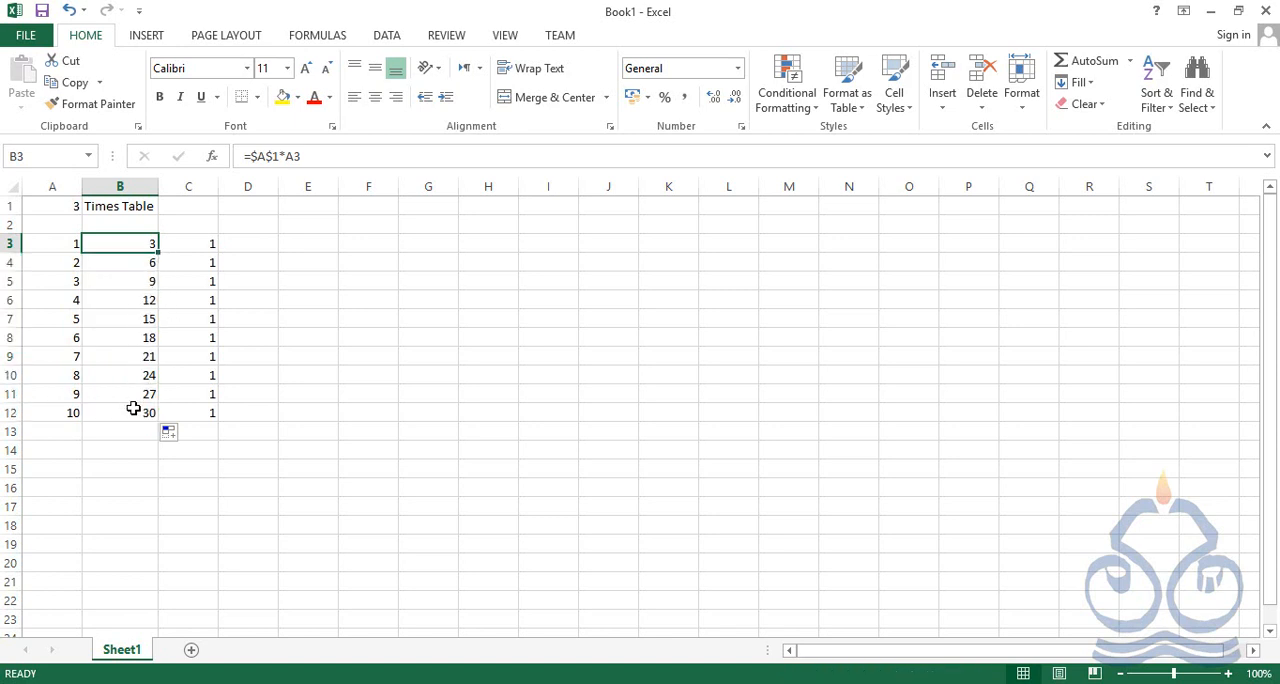
Clear C4:C12 and refill the range with the 1 from C3 using AutoFill
{"action": "left_click", "coordinate": [205, 247]}
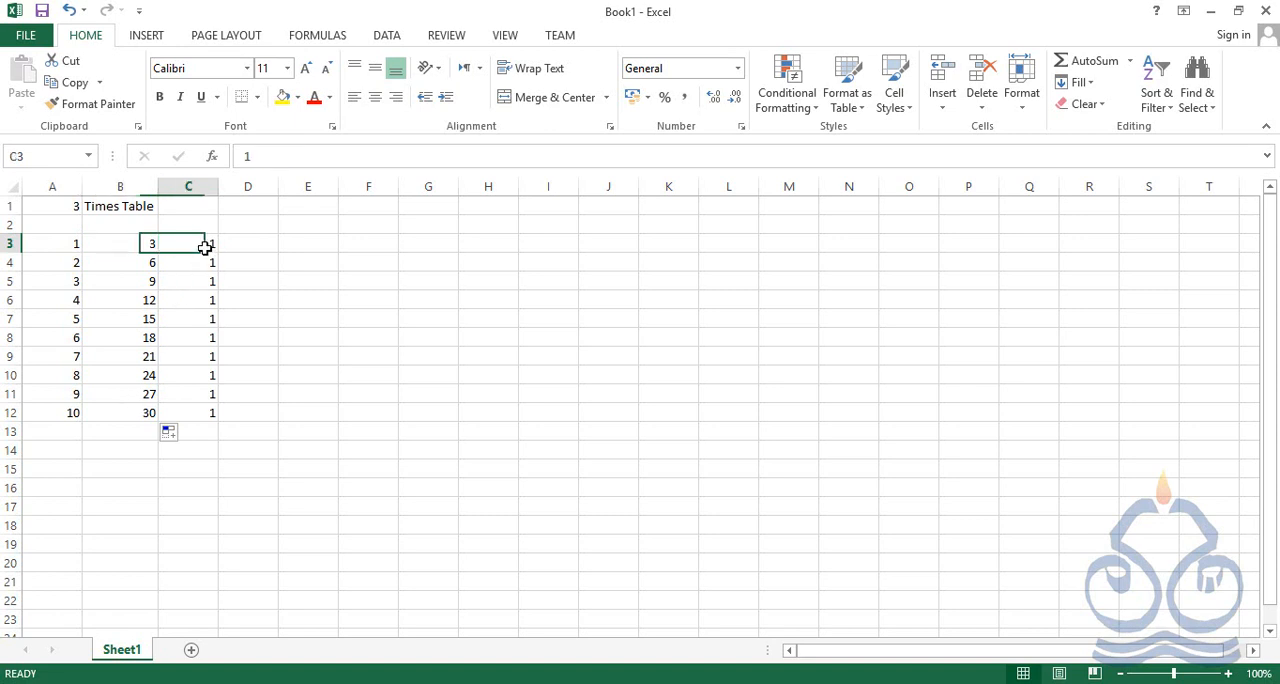
{"action": "left_click_drag", "start_coordinate": [208, 262], "coordinate": [203, 403]}
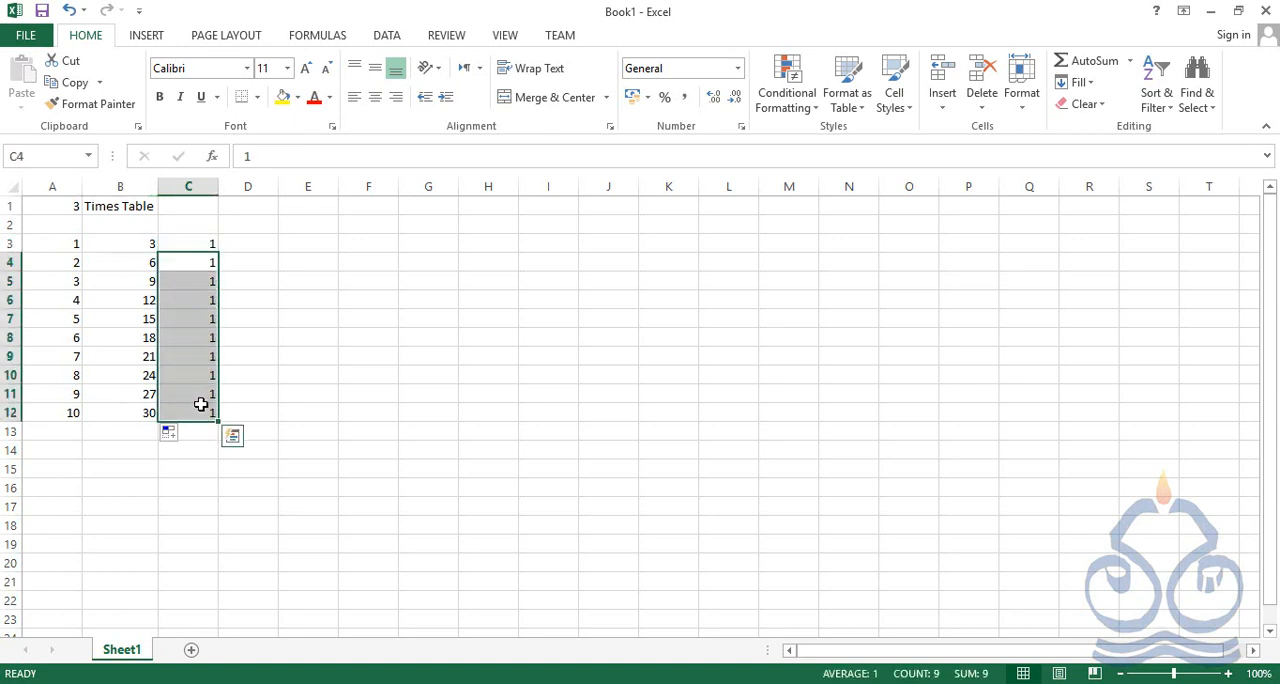
{"action": "key", "text": "Delete"}
{"action": "left_click", "coordinate": [206, 247]}
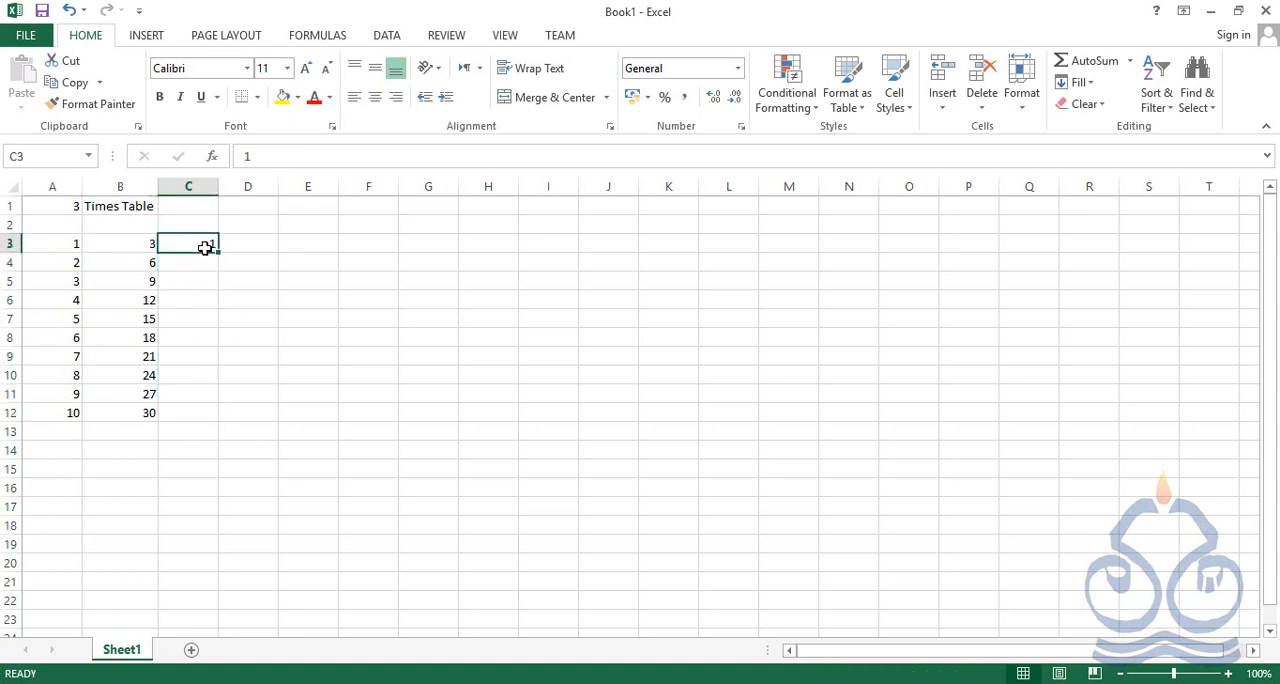
{"action": "double_click", "coordinate": [221, 253]}
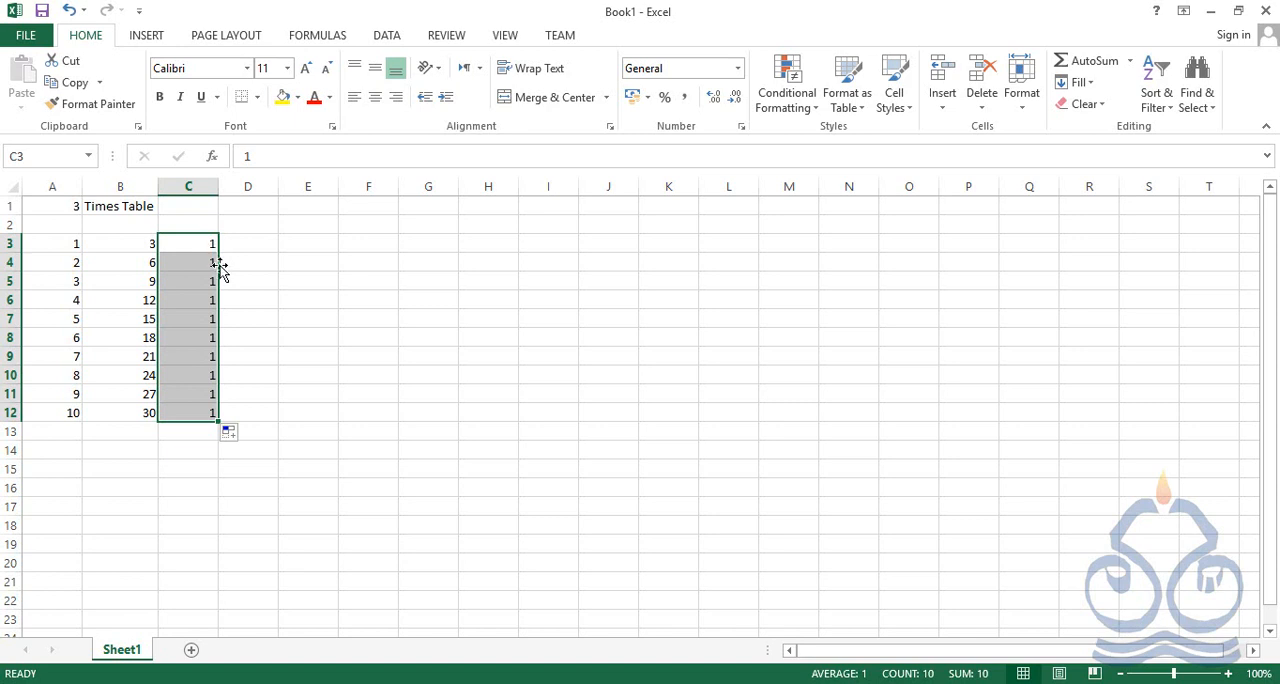
{"action": "left_click", "coordinate": [9, 413]}
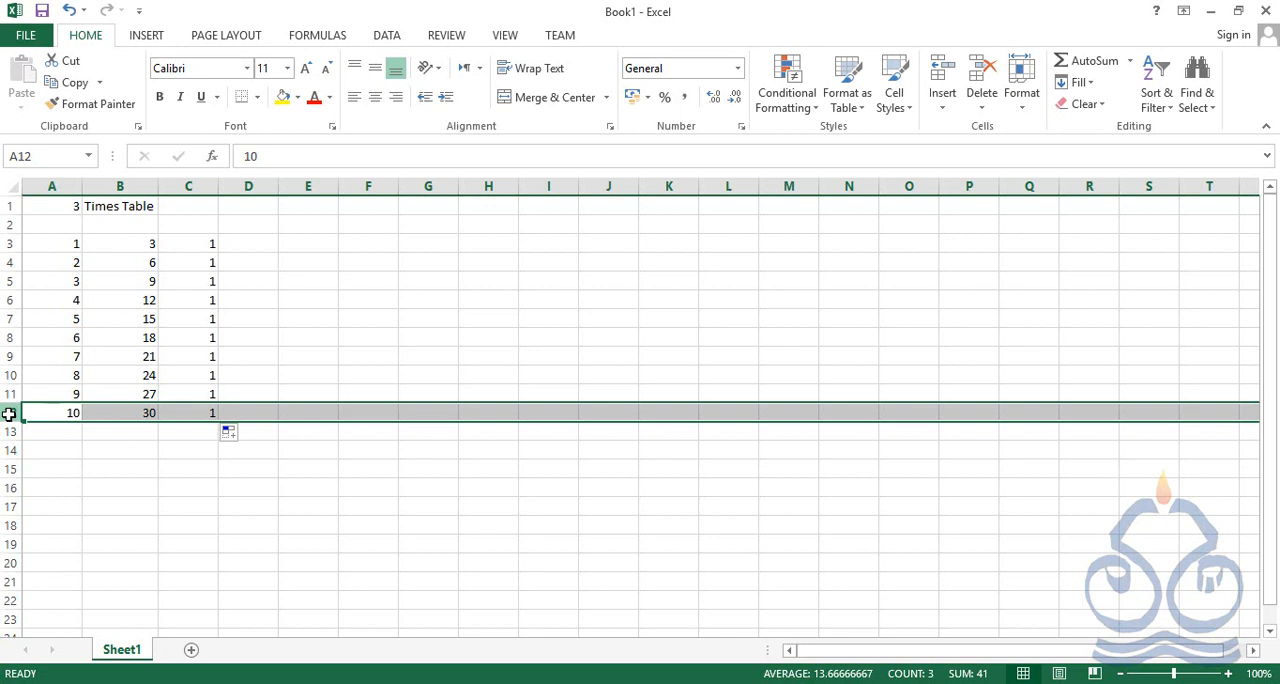
{"action": "left_click", "coordinate": [140, 245]}
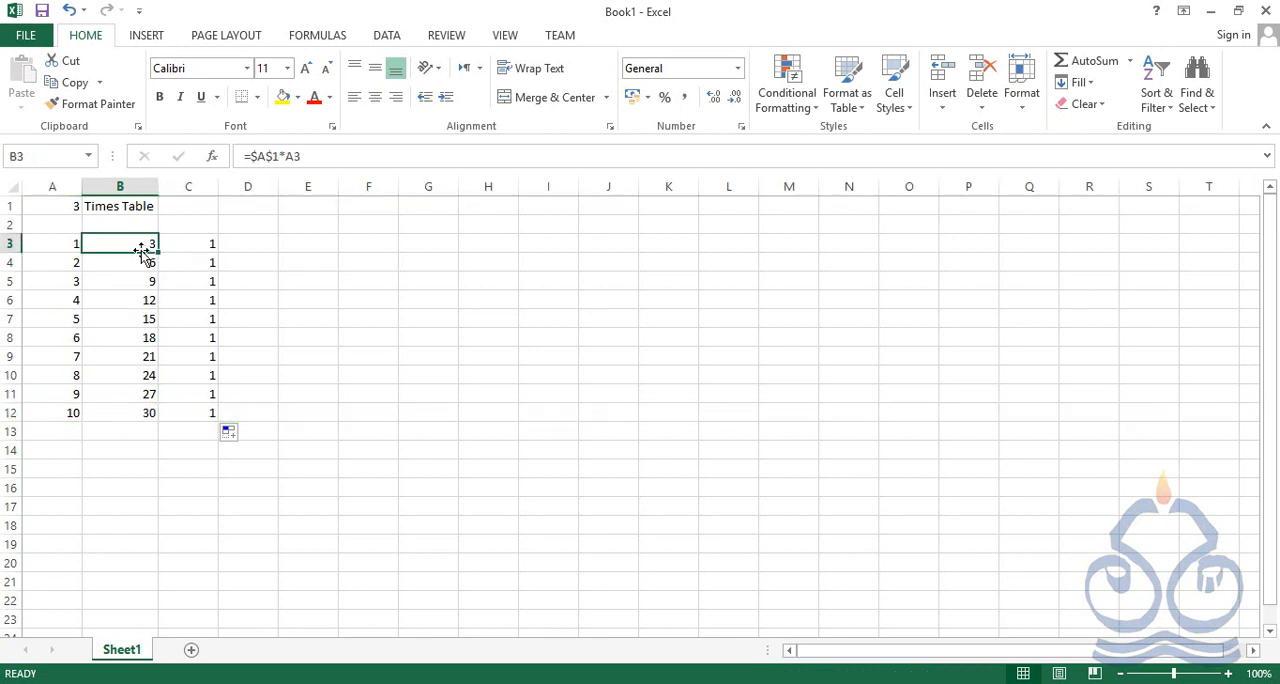